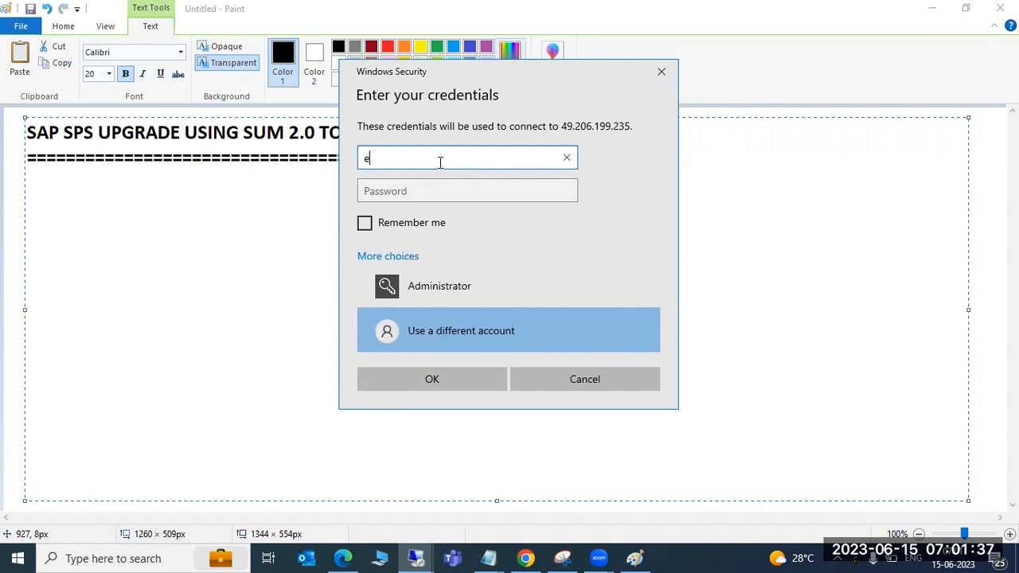
- Sign in to the remote SAP server with the admin username and password, accepting the certificate warning
{"action": "type", "text": "cpadm"}
{"action": "key", "text": "Tab"}
{"action": "type", "text": "***********"}
{"action": "key", "text": "Return"}
{"action": "left_click", "coordinate": [533, 340]}
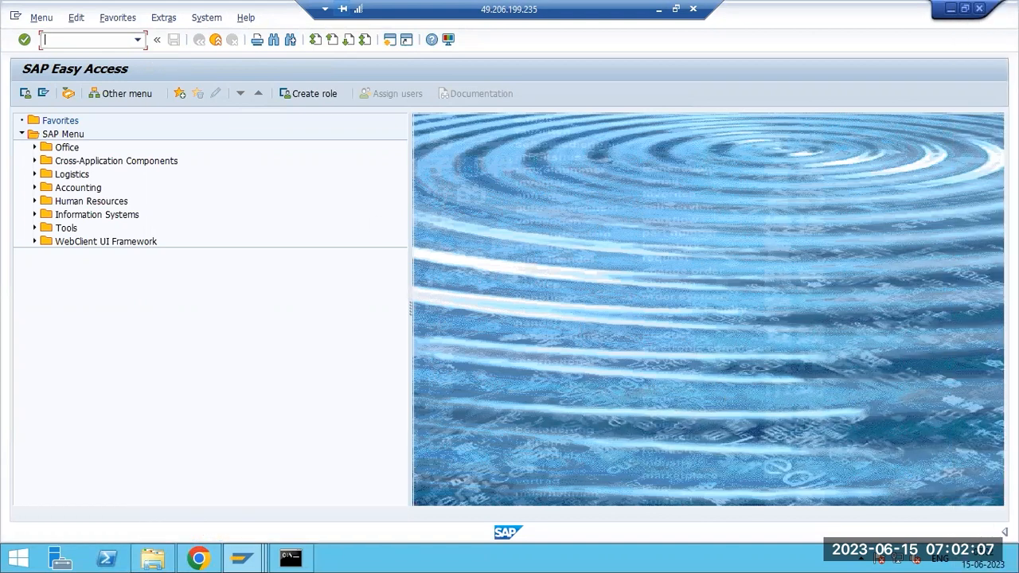
- Switch SAP GUI to insert mode and refresh the User Sessions list
{"action": "left_click", "coordinate": [1002, 532]}
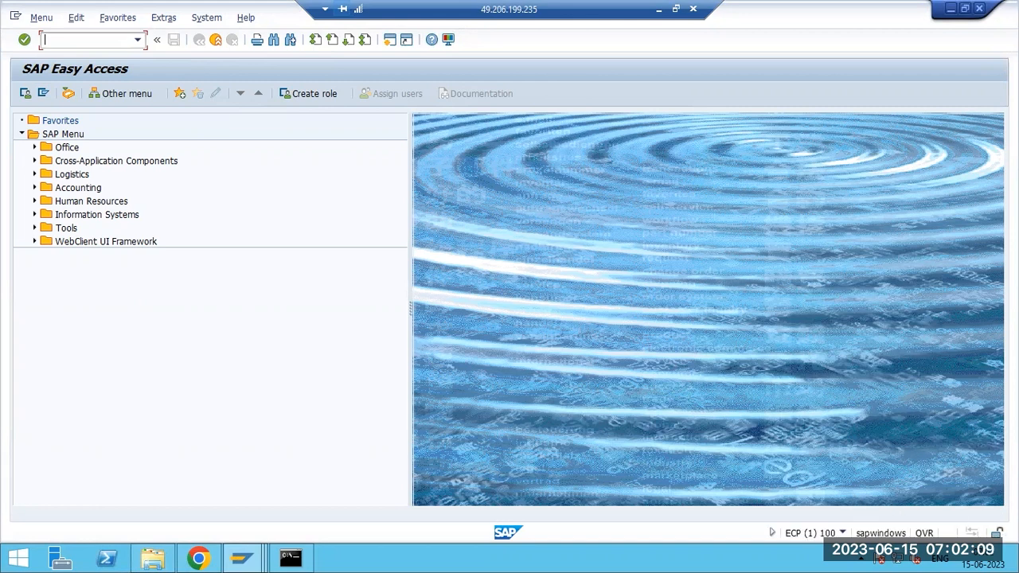
{"action": "key", "text": "Insert"}
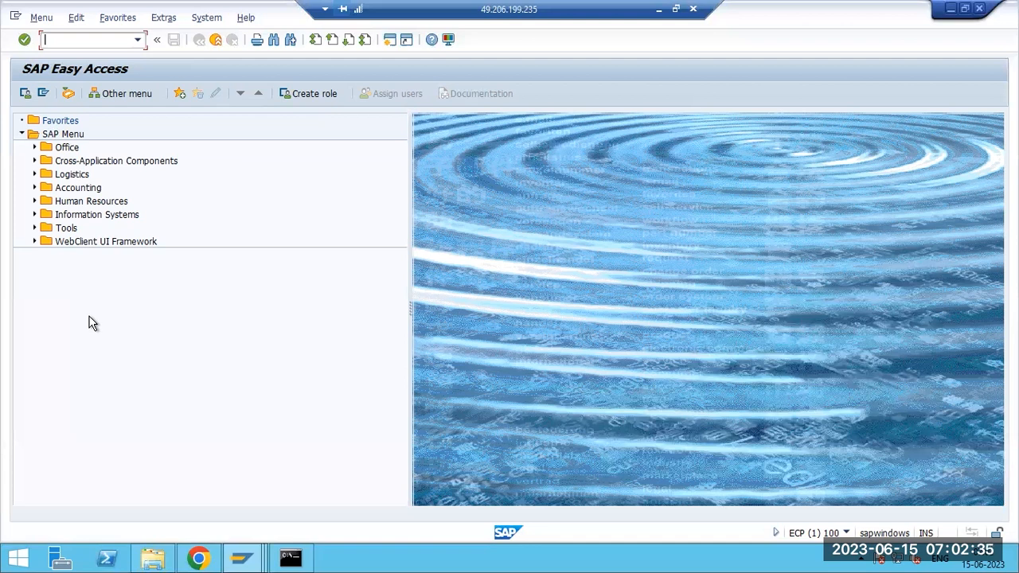
{"action": "left_click", "coordinate": [251, 559]}
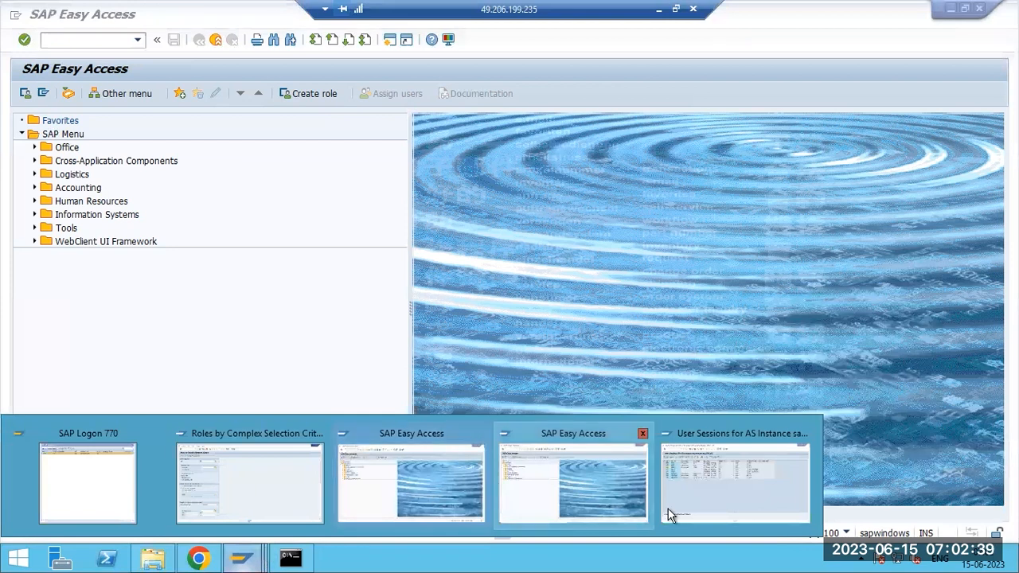
{"action": "left_click", "coordinate": [685, 481]}
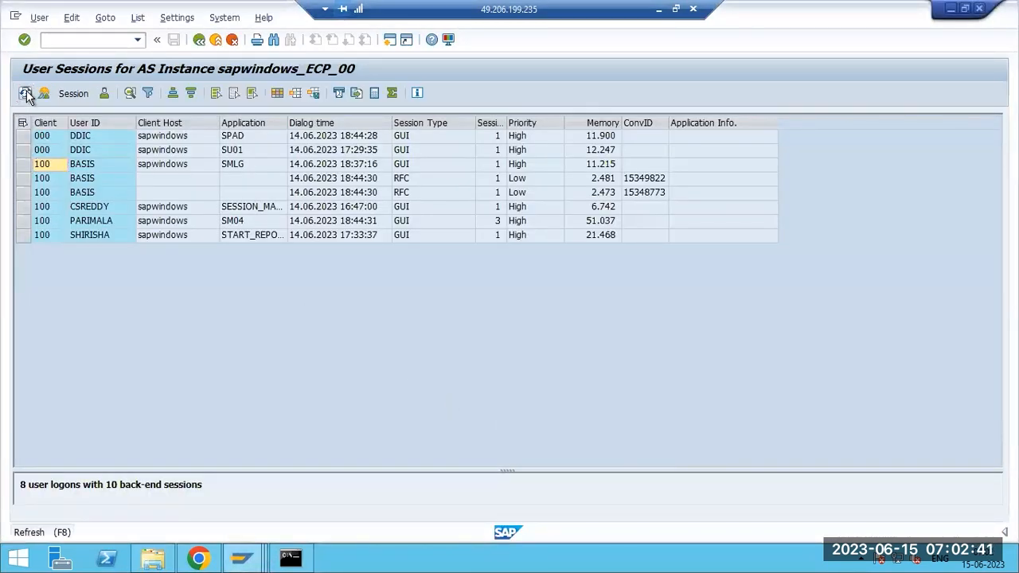
{"action": "left_click", "coordinate": [26, 94]}
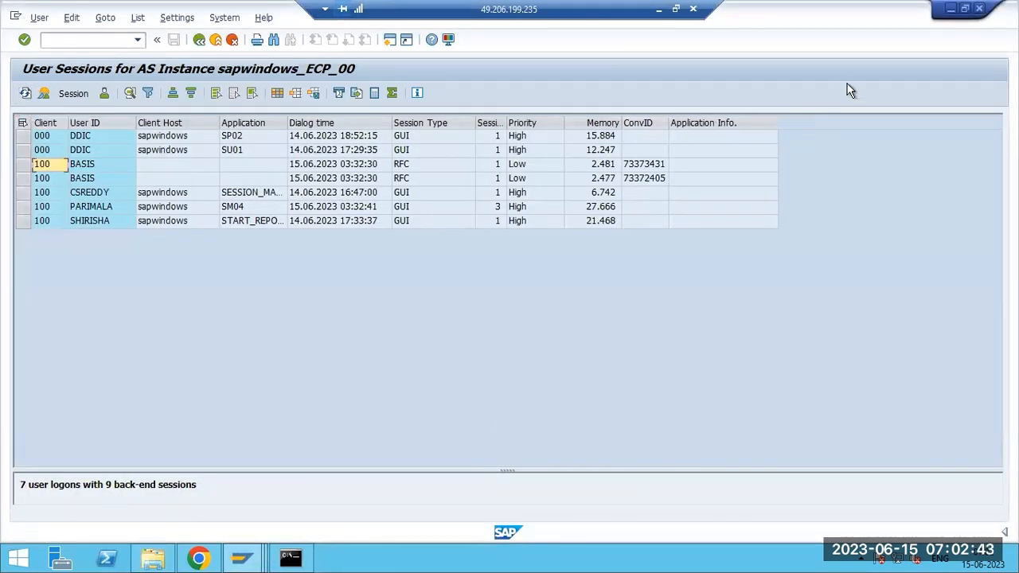
- Close the User Sessions and SAP Easy Access windows, confirming the log off
{"action": "left_click", "coordinate": [979, 10]}
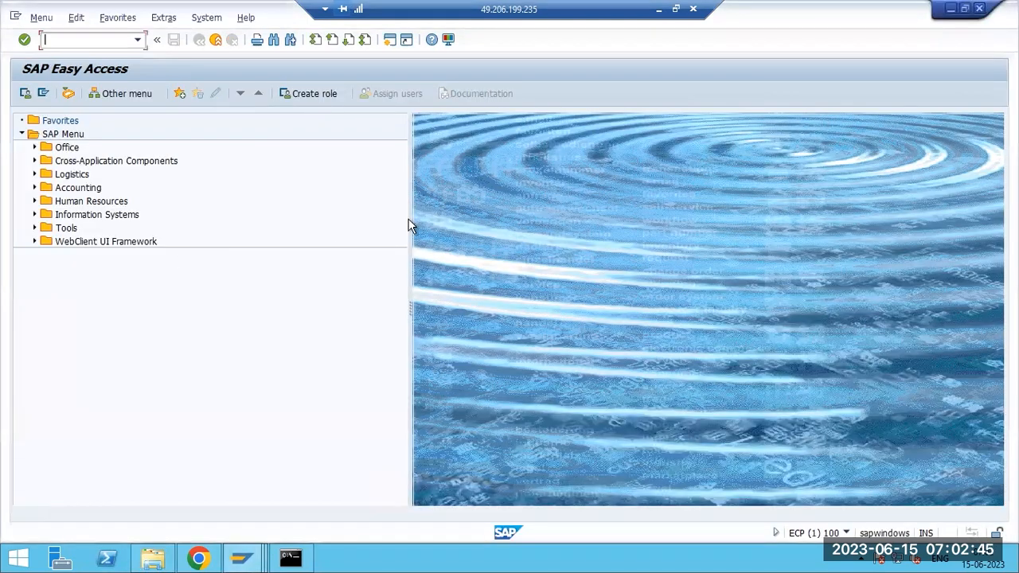
{"action": "left_click", "coordinate": [979, 10]}
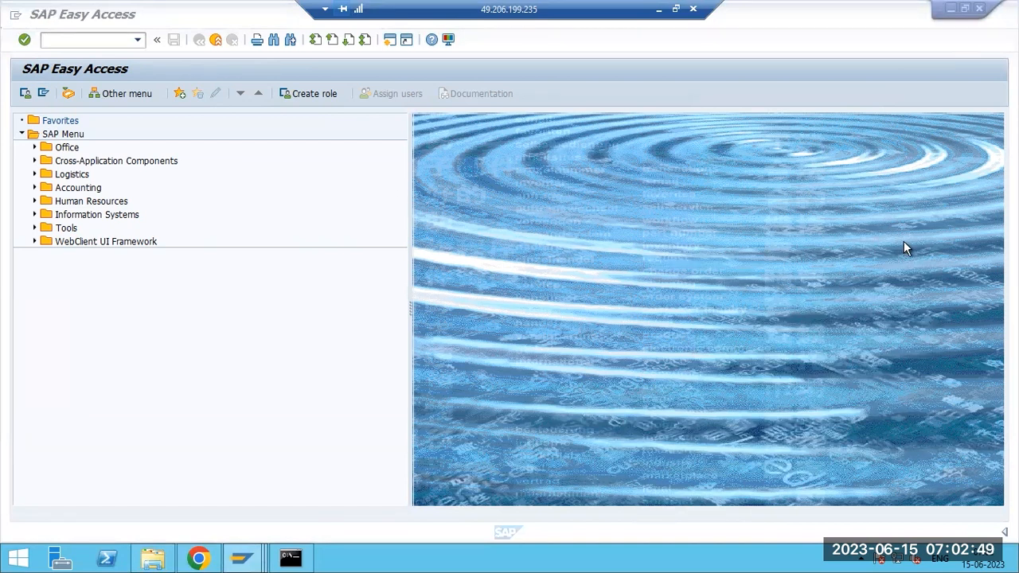
{"action": "left_click", "coordinate": [975, 10]}
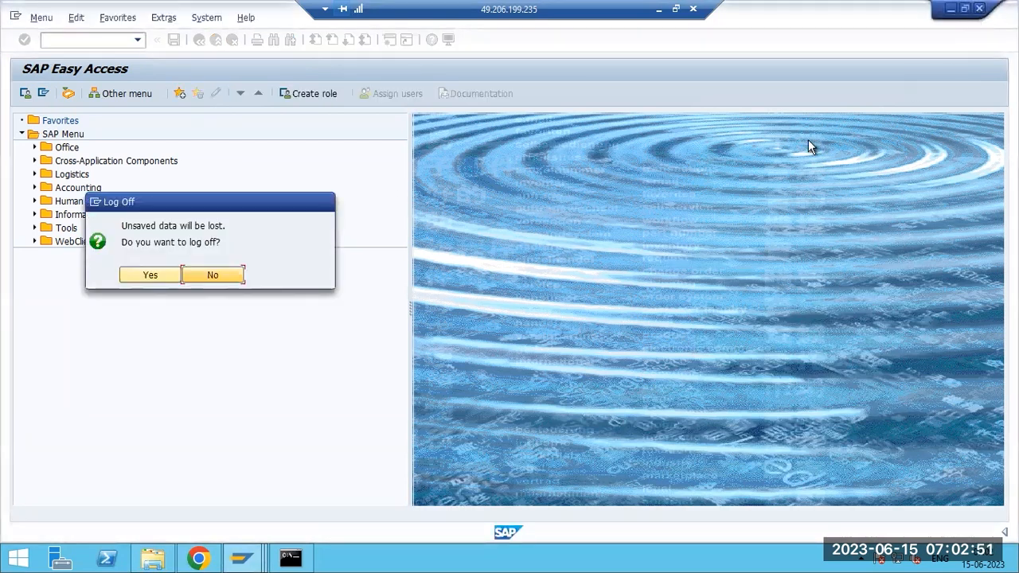
{"action": "left_click", "coordinate": [141, 278]}
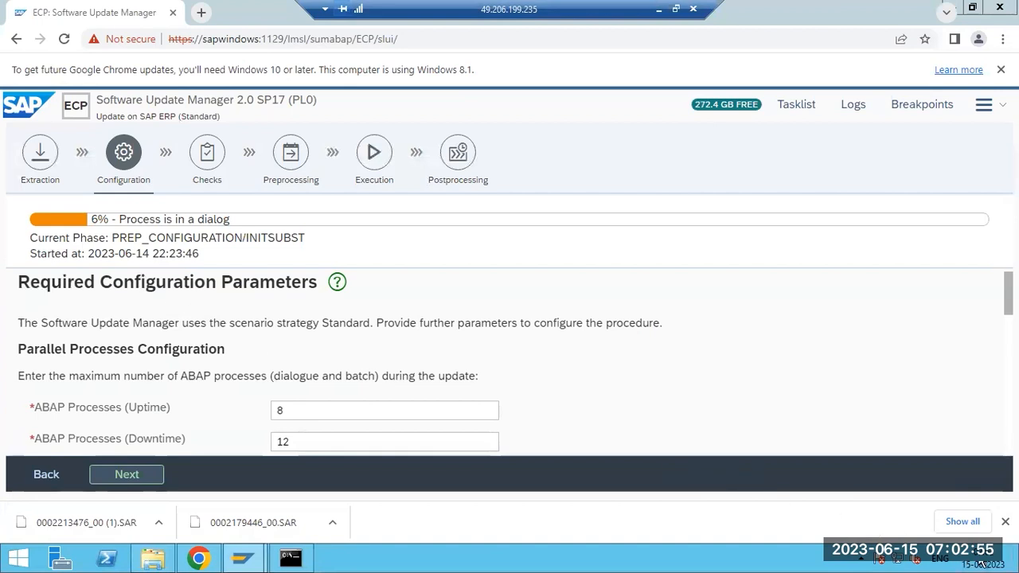
- Dismiss the downloads bar, reload the Required Configuration Parameters page, and minimise the remote session
{"action": "left_click", "coordinate": [1004, 521]}
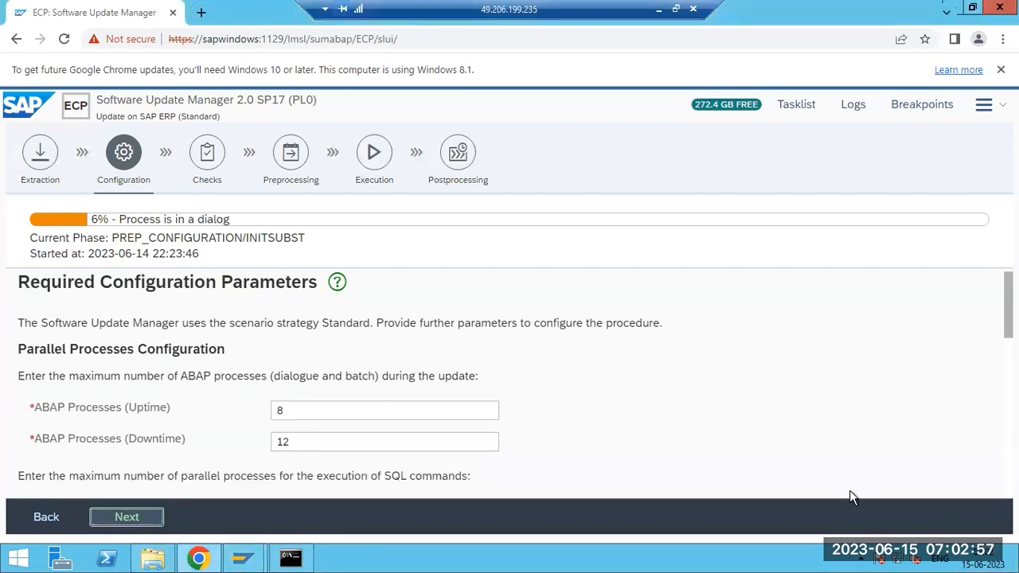
{"action": "scroll", "coordinate": [830, 492], "scroll_direction": "down", "scroll_amount": 10}
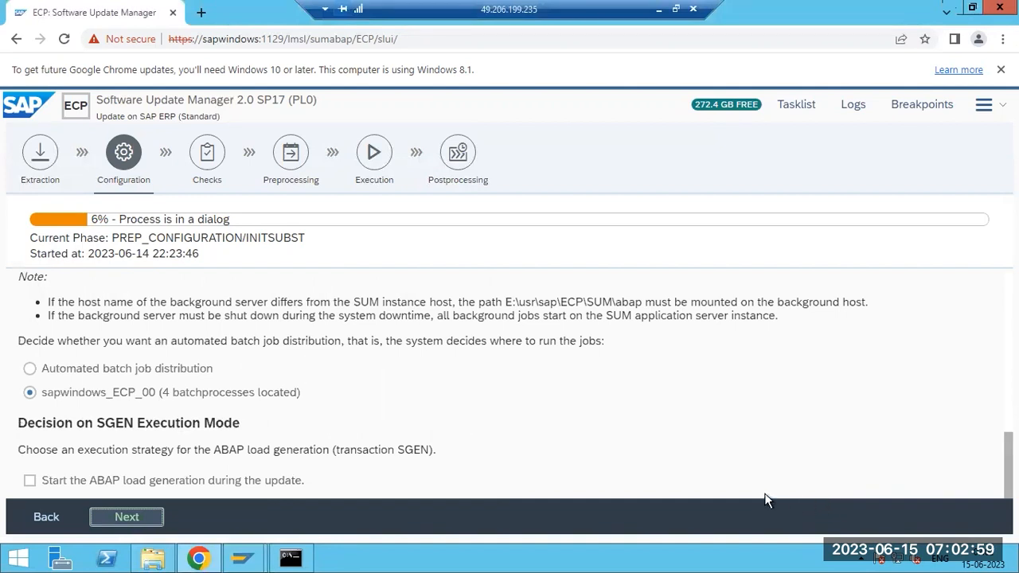
{"action": "scroll", "coordinate": [666, 464], "scroll_direction": "up", "scroll_amount": 10}
{"action": "left_click", "coordinate": [64, 38]}
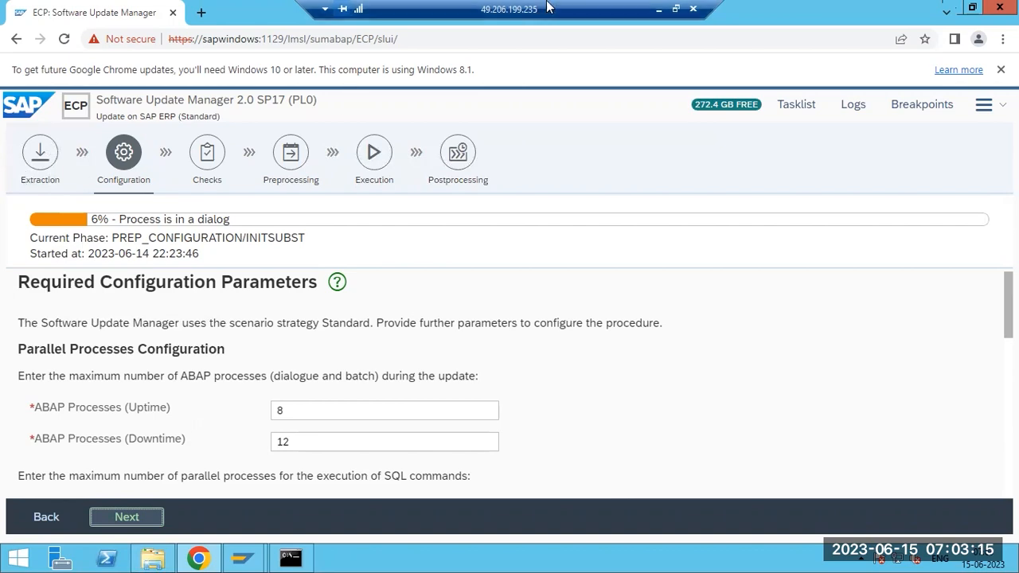
{"action": "left_click", "coordinate": [658, 9]}
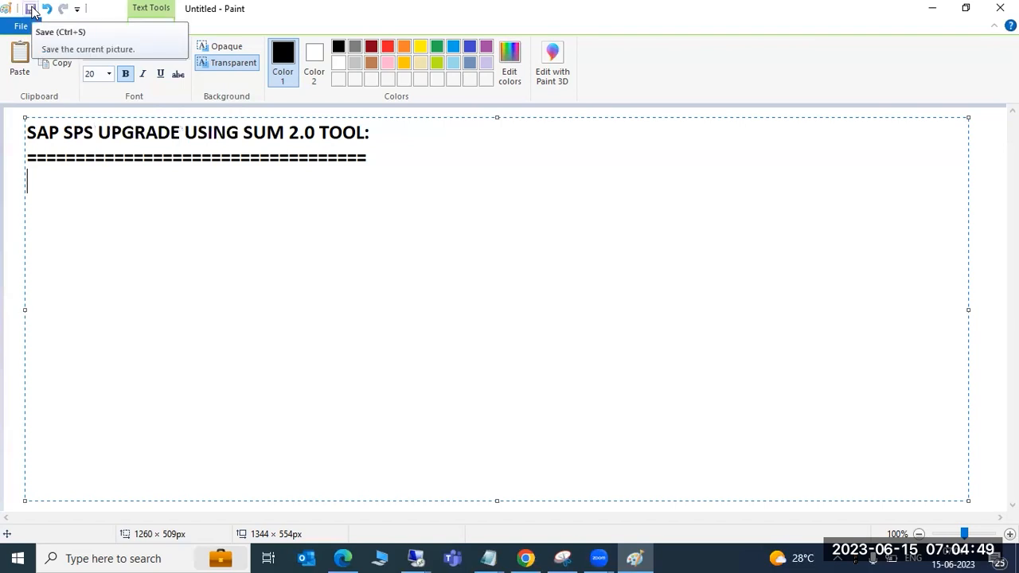
- Type 'SUM Steps', '1)EXTRACTION' and '2)CONFIGURATION --' as separate lines in the Paint notes
{"action": "type", "text": "SUM Steps"}
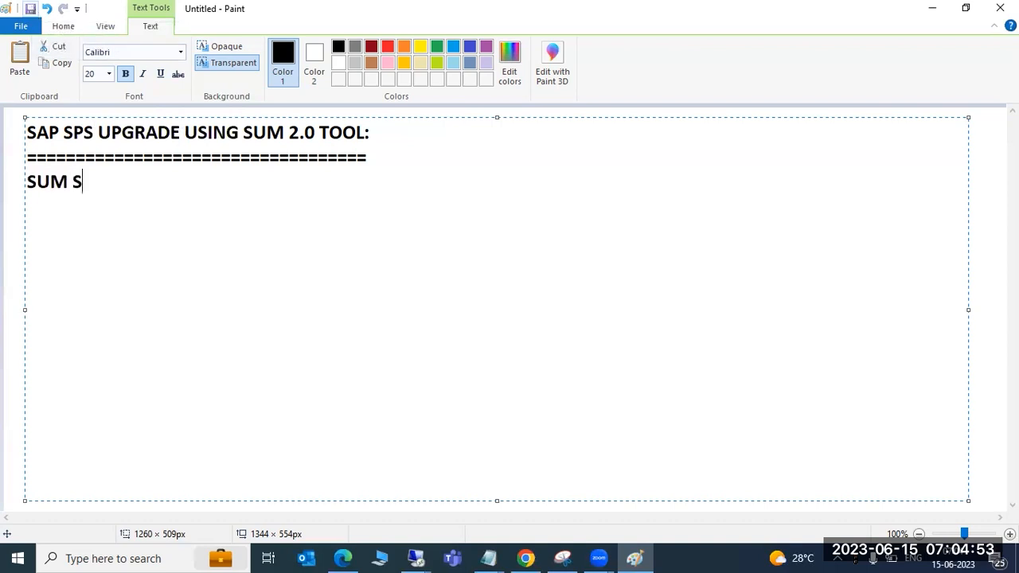
{"action": "key", "text": "Return"}
{"action": "key", "text": "Return"}
{"action": "type", "text": "1)"}
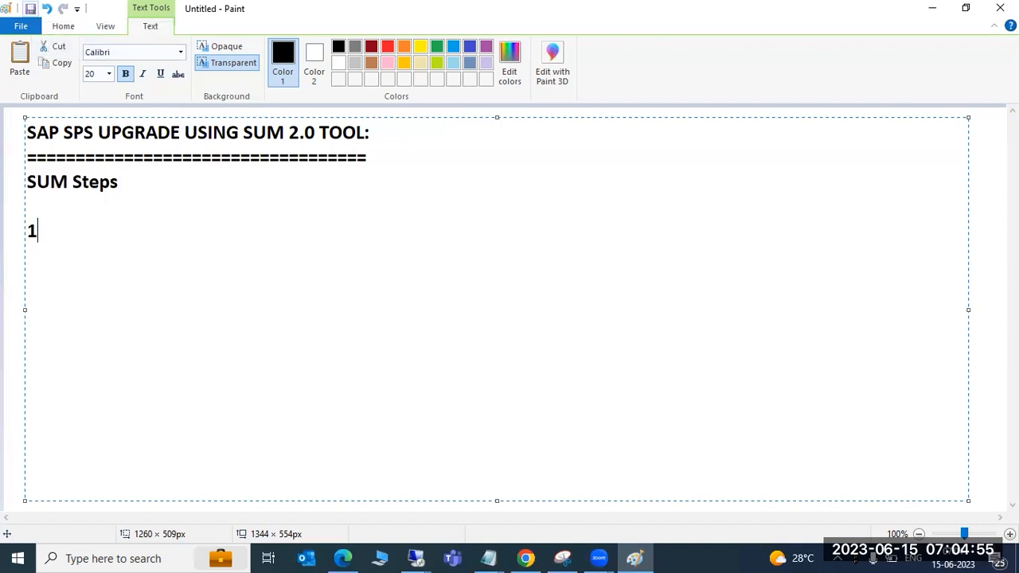
{"action": "type", "text": "EXTRACT"}
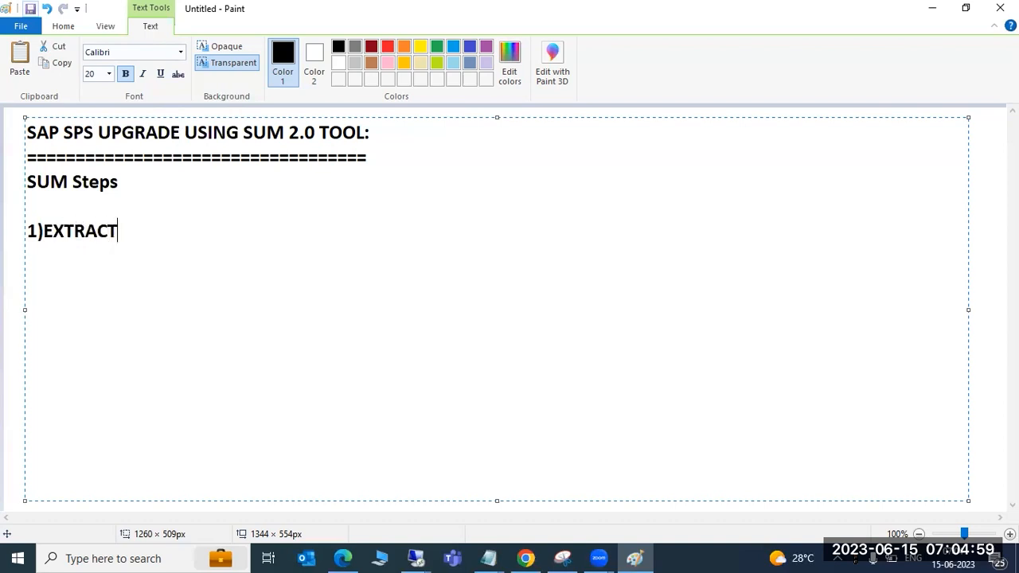
{"action": "type", "text": "ION"}
{"action": "key", "text": "Return"}
{"action": "type", "text": "2)"}
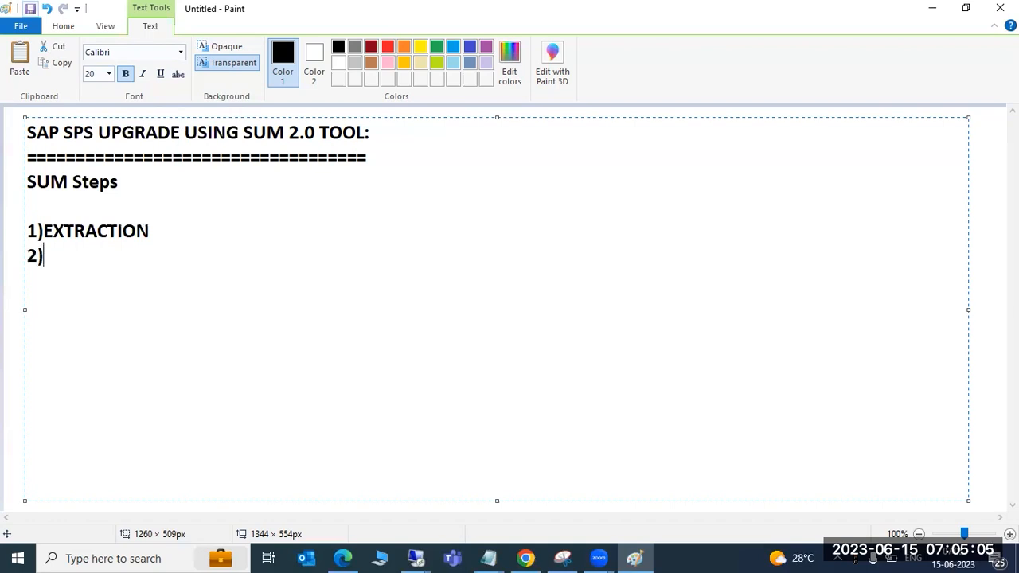
{"action": "type", "text": "CONF"}
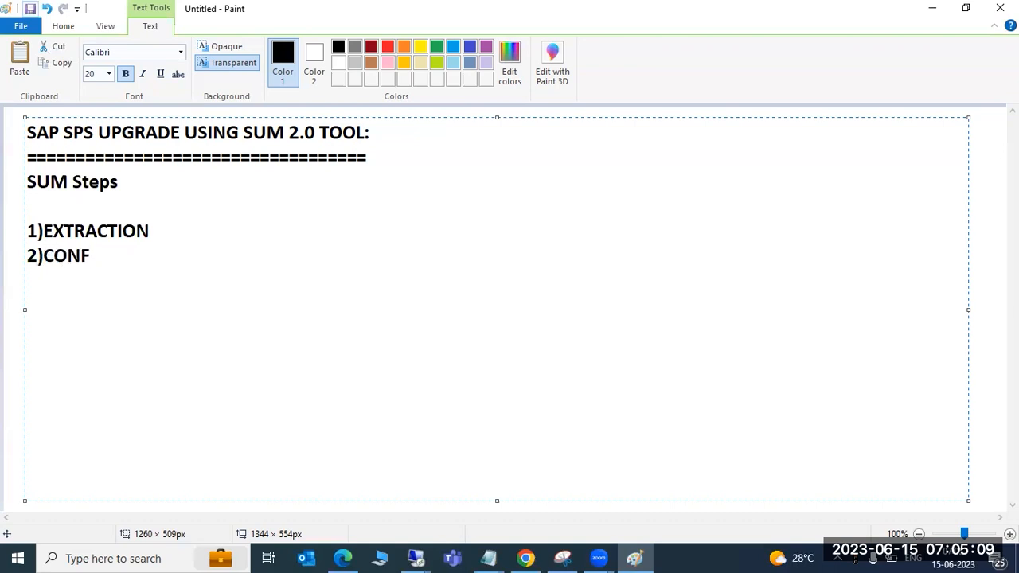
{"action": "type", "text": "IGURATION "}
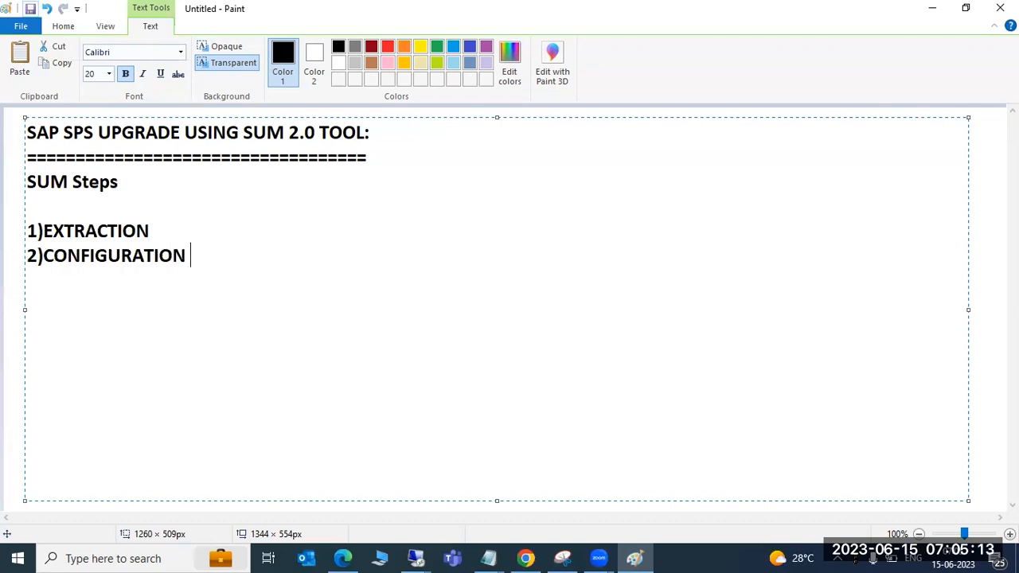
{"action": "type", "text": "--"}
- Append '--' to the 1)EXTRACTION line and return to the remote SUM session
{"action": "mouse_move", "coordinate": [416, 558]}
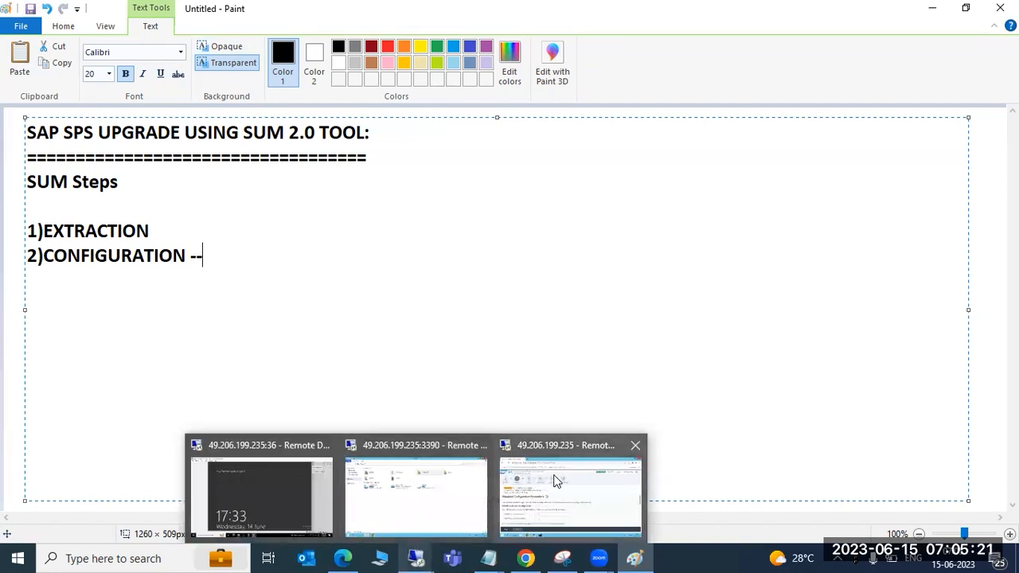
{"action": "left_click", "coordinate": [151, 231]}
{"action": "type", "text": "--"}
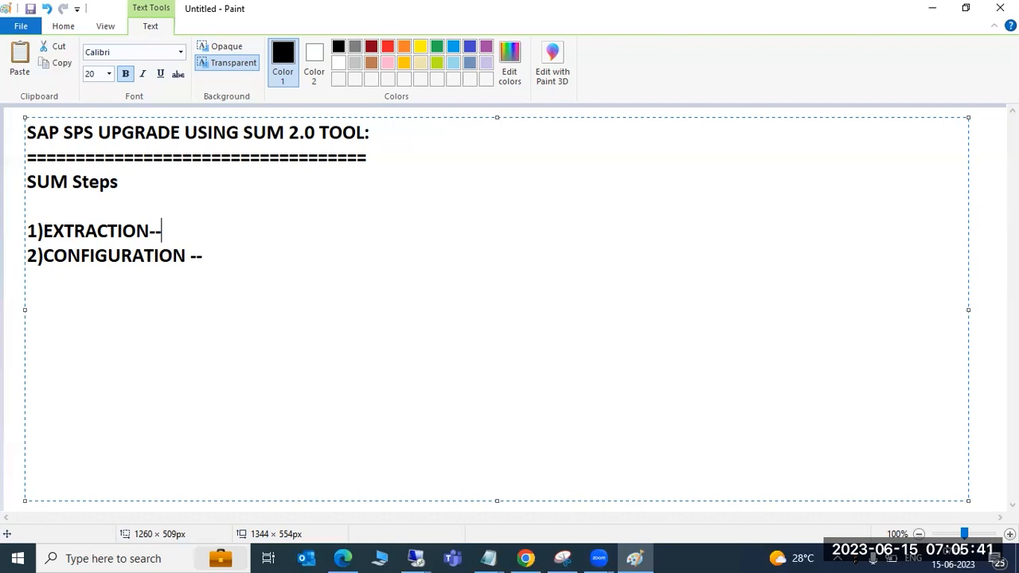
{"action": "key", "text": "Down"}
{"action": "key", "text": "Right"}
{"action": "key", "text": "Right"}
{"action": "key", "text": "Right"}
{"action": "key", "text": "Right"}
{"action": "key", "text": "Right"}
{"action": "mouse_move", "coordinate": [415, 558]}
{"action": "left_click", "coordinate": [556, 476]}
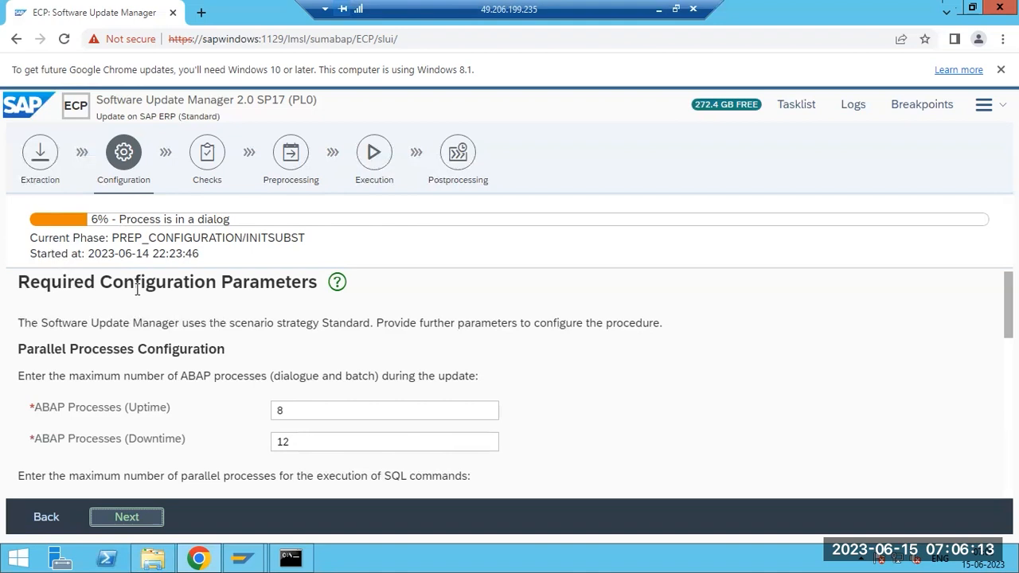
{"action": "scroll", "coordinate": [137, 291], "scroll_direction": "down", "scroll_amount": 1}
{"action": "scroll", "coordinate": [137, 295], "scroll_direction": "up", "scroll_amount": 1}
{"action": "left_click", "coordinate": [659, 9]}
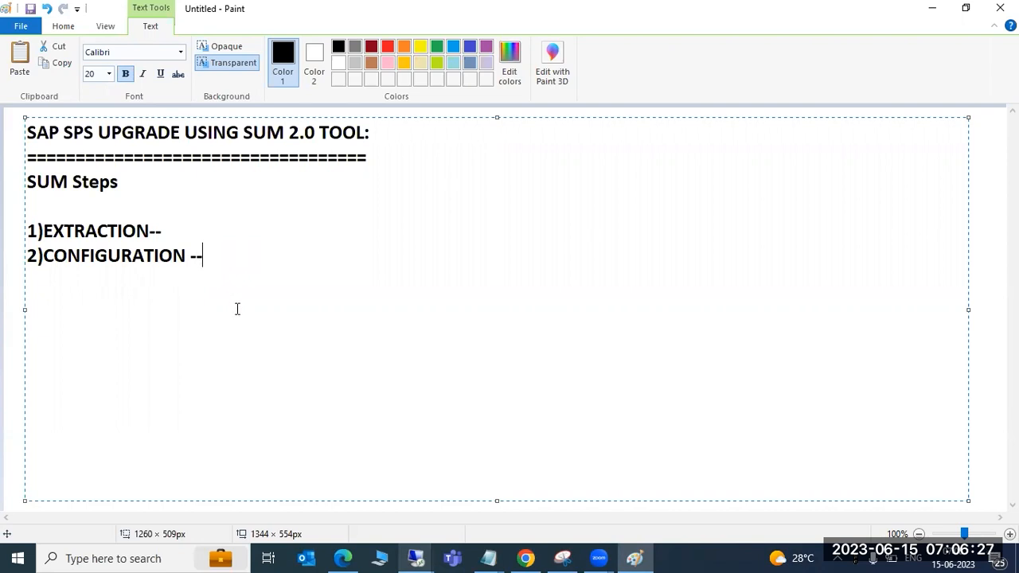
{"action": "mouse_move", "coordinate": [422, 551]}
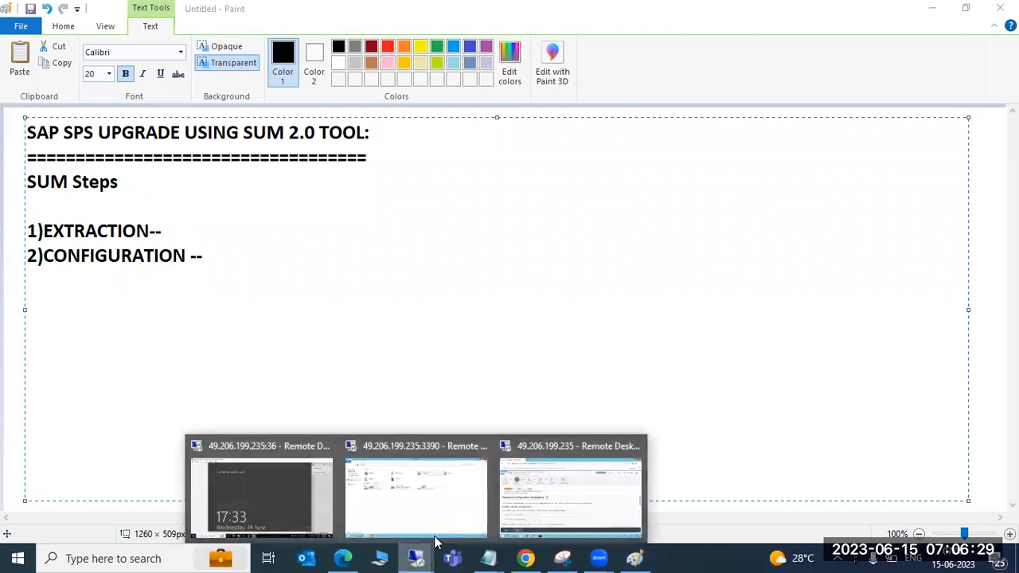
{"action": "left_click", "coordinate": [547, 475]}
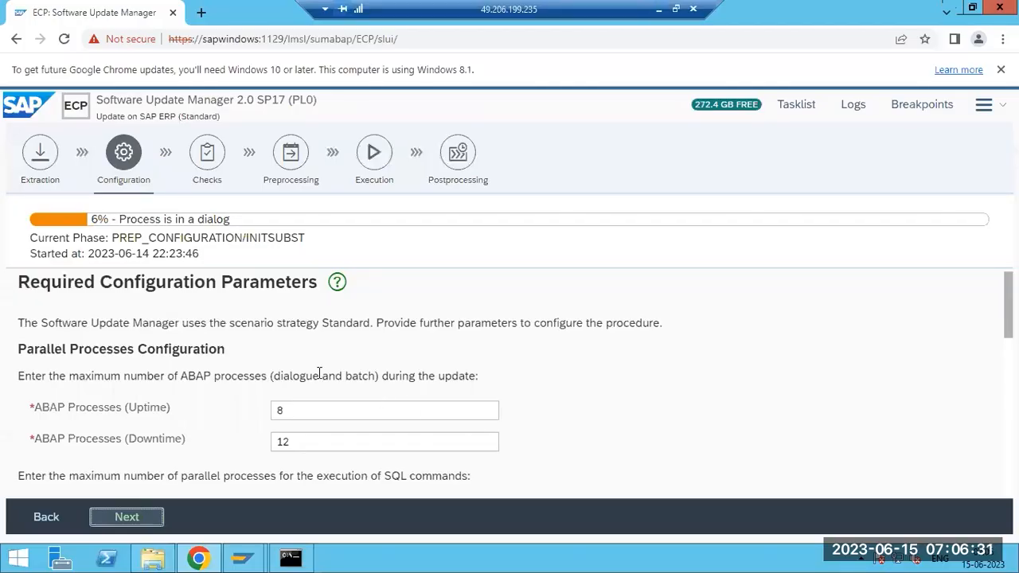
{"action": "left_click", "coordinate": [330, 409]}
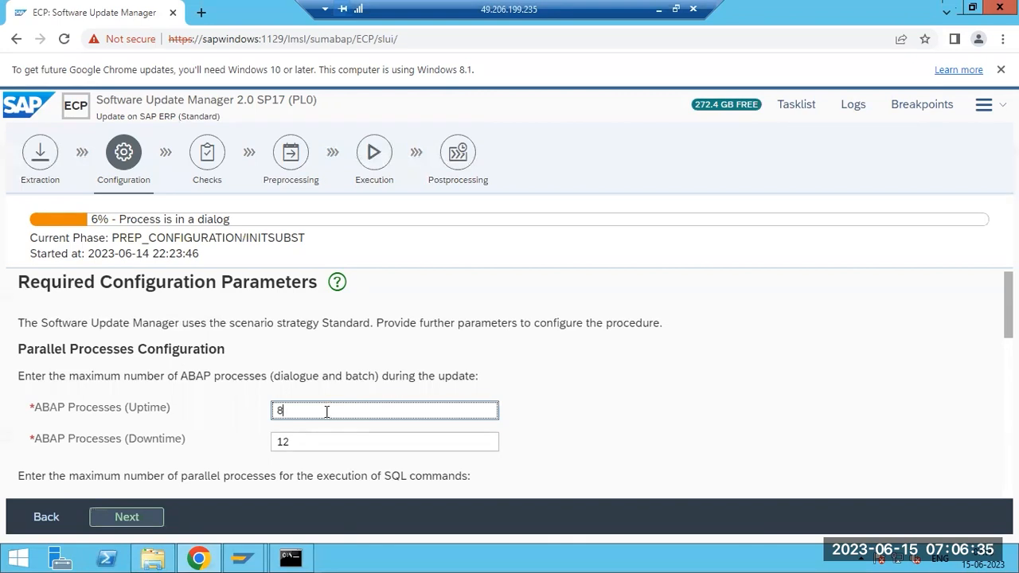
{"action": "left_click", "coordinate": [321, 442]}
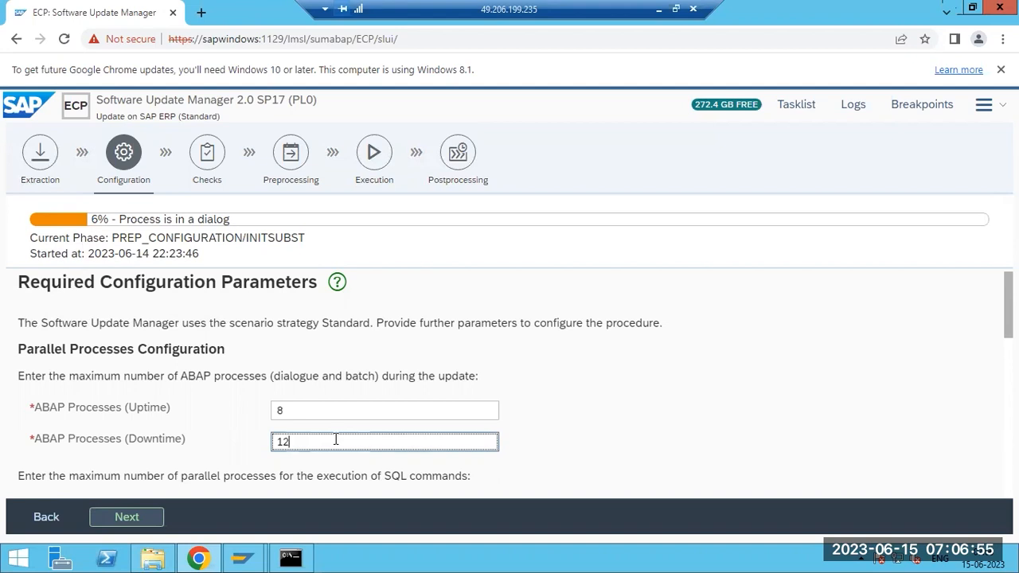
{"action": "scroll", "coordinate": [336, 434], "scroll_direction": "down", "scroll_amount": 1}
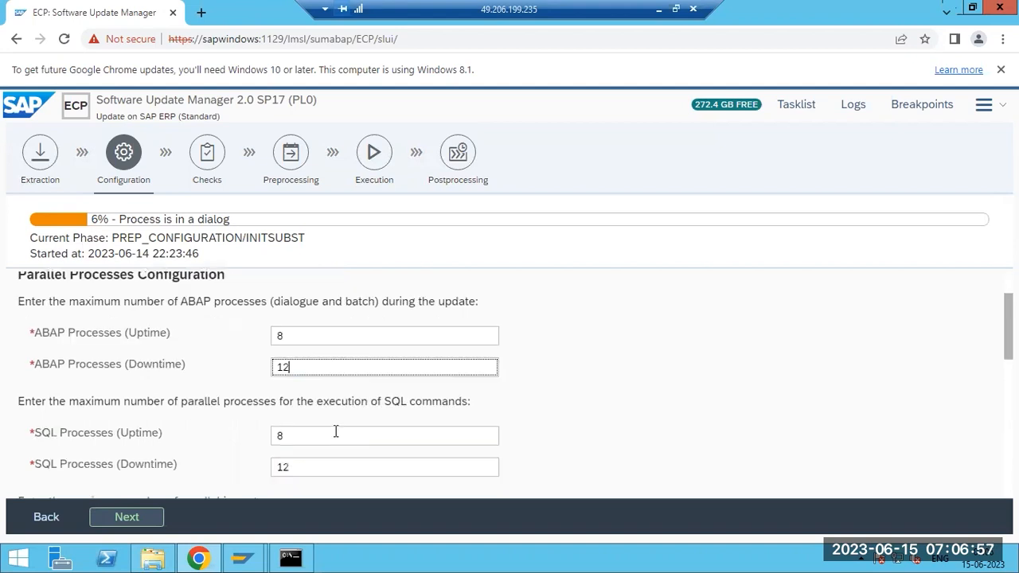
{"action": "scroll", "coordinate": [336, 433], "scroll_direction": "down", "scroll_amount": 1}
{"action": "left_click_drag", "start_coordinate": [88, 330], "coordinate": [469, 327]}
{"action": "left_click", "coordinate": [348, 354]}
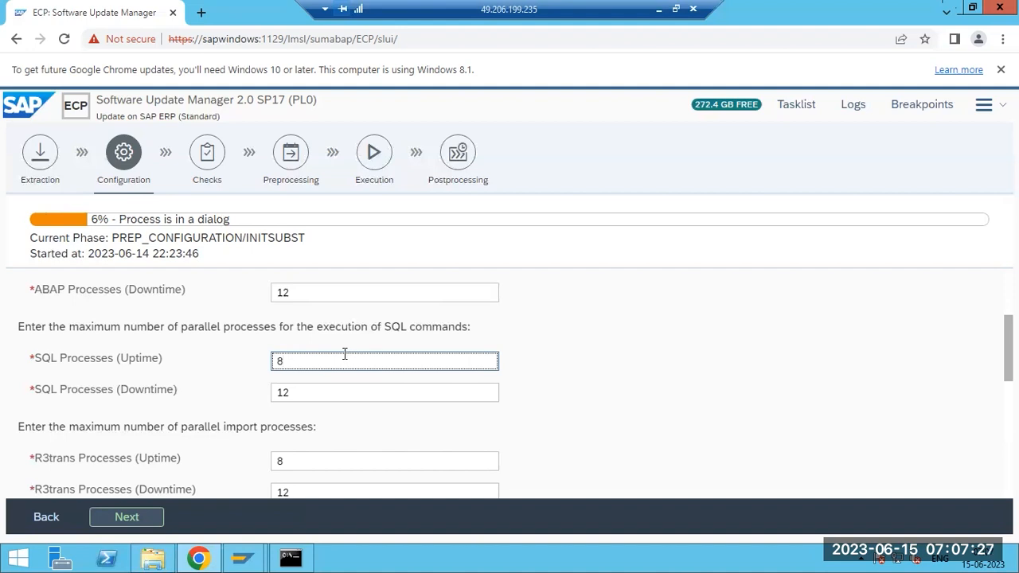
{"action": "scroll", "coordinate": [342, 358], "scroll_direction": "down", "scroll_amount": 1}
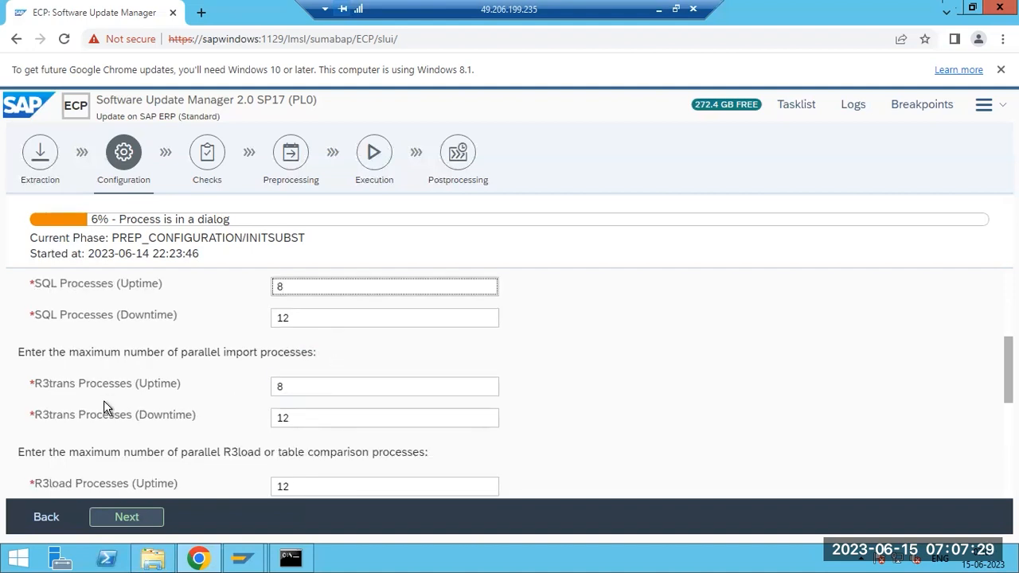
{"action": "left_click_drag", "start_coordinate": [112, 417], "coordinate": [151, 430]}
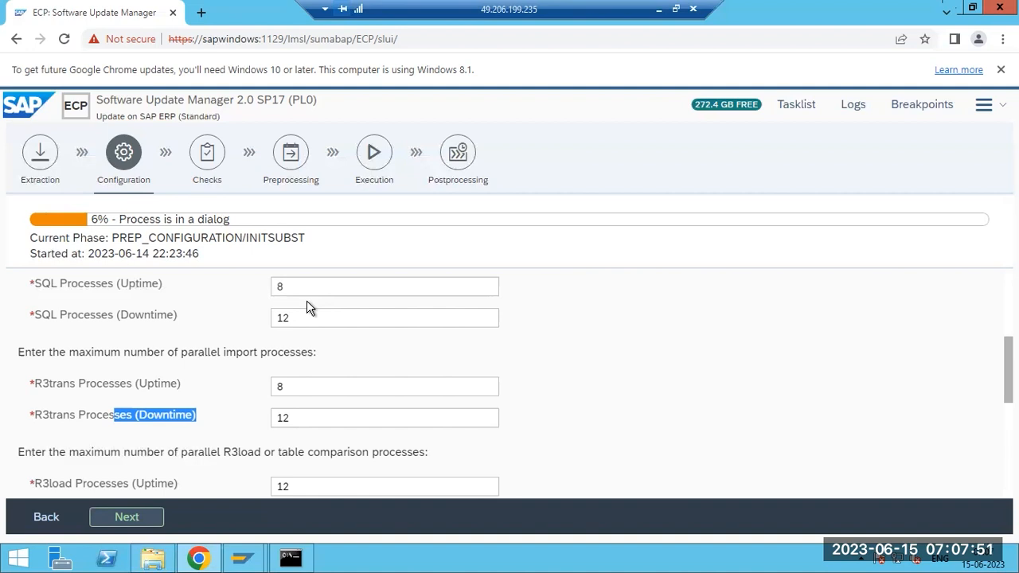
{"action": "left_click", "coordinate": [291, 387]}
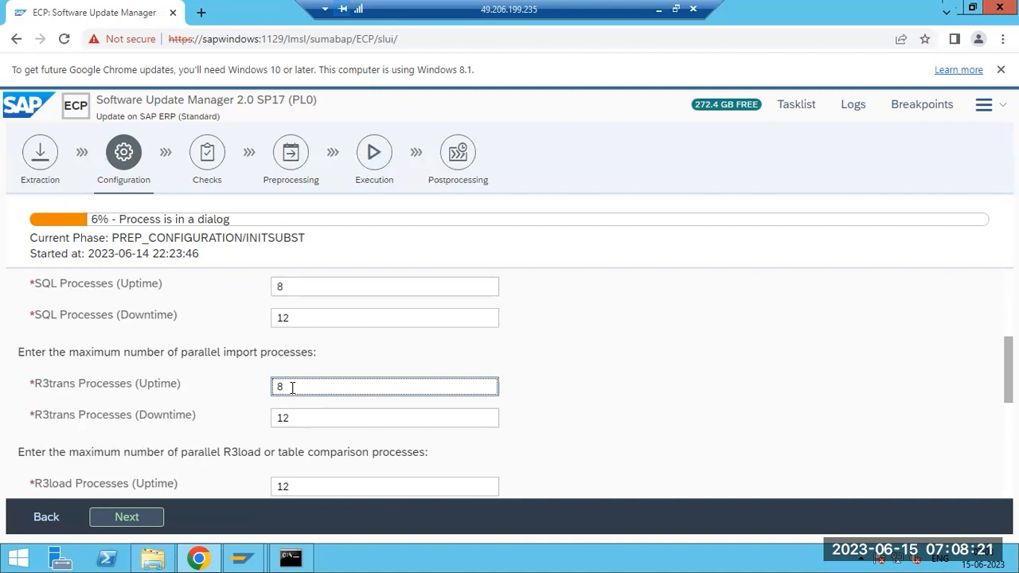
{"action": "scroll", "coordinate": [245, 486], "scroll_direction": "down", "scroll_amount": 2}
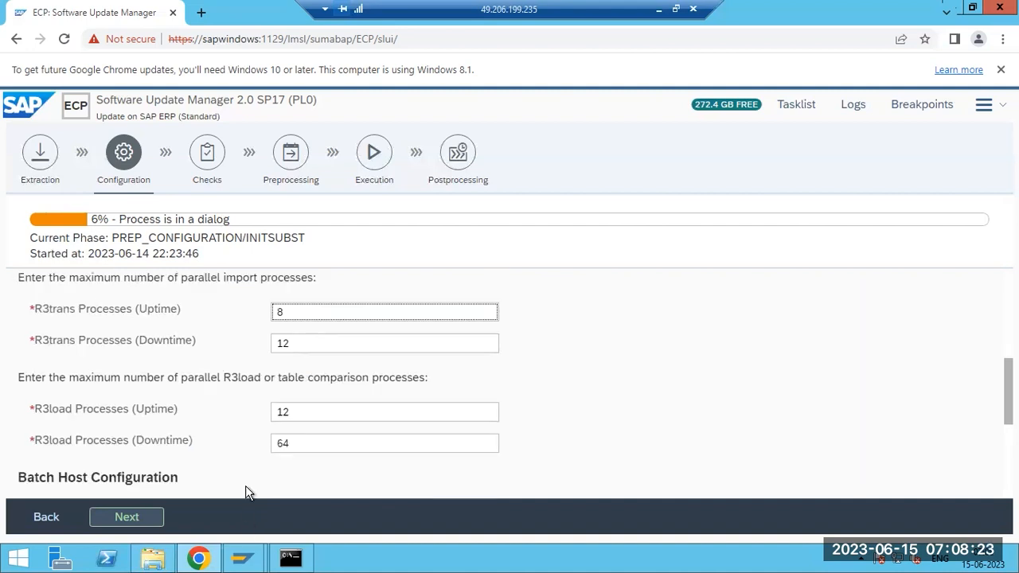
{"action": "left_click", "coordinate": [295, 336]}
{"action": "left_click", "coordinate": [298, 365]}
{"action": "key", "text": "ctrl+a"}
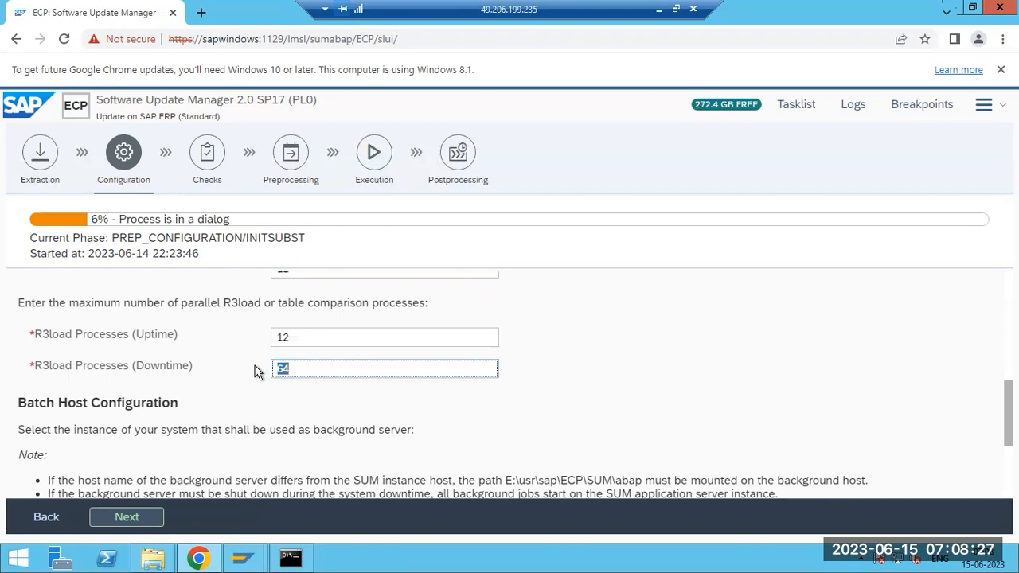
{"action": "scroll", "coordinate": [248, 373], "scroll_direction": "down", "scroll_amount": 1}
{"action": "scroll", "coordinate": [248, 370], "scroll_direction": "up", "scroll_amount": 2}
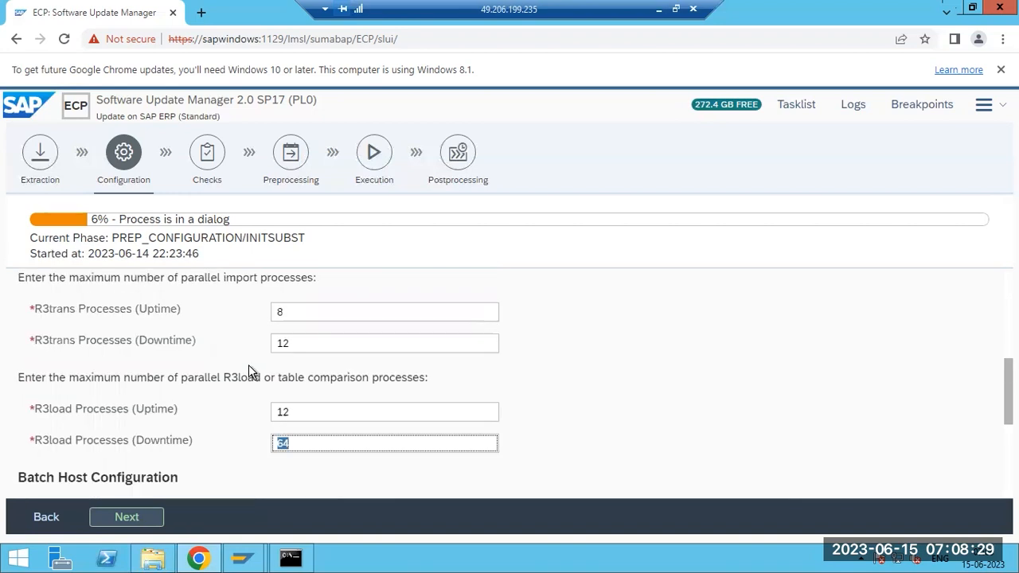
{"action": "scroll", "coordinate": [248, 370], "scroll_direction": "up", "scroll_amount": 3}
{"action": "scroll", "coordinate": [248, 370], "scroll_direction": "up", "scroll_amount": 1}
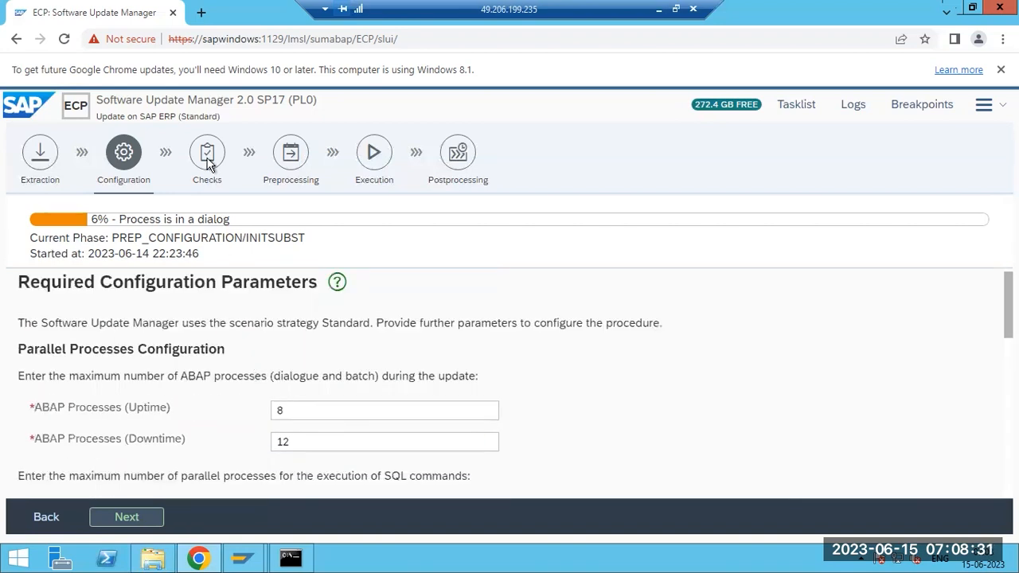
{"action": "left_click_drag", "start_coordinate": [194, 116], "coordinate": [207, 113]}
{"action": "scroll", "coordinate": [311, 376], "scroll_direction": "down", "scroll_amount": 8}
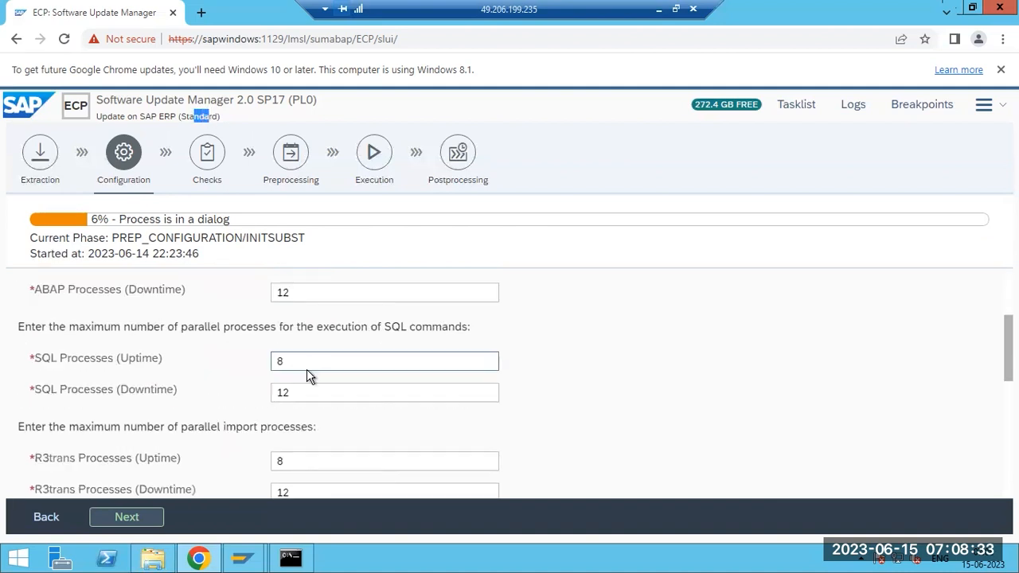
{"action": "scroll", "coordinate": [310, 375], "scroll_direction": "up", "scroll_amount": 8}
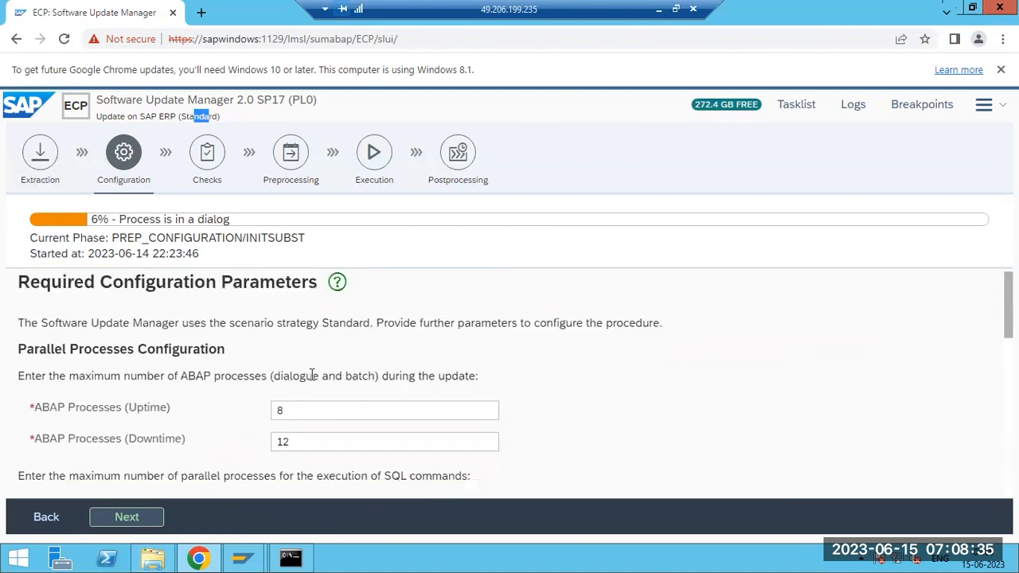
{"action": "left_click_drag", "start_coordinate": [181, 117], "coordinate": [217, 117]}
{"action": "scroll", "coordinate": [308, 413], "scroll_direction": "down", "scroll_amount": 2}
{"action": "scroll", "coordinate": [302, 375], "scroll_direction": "up", "scroll_amount": 2}
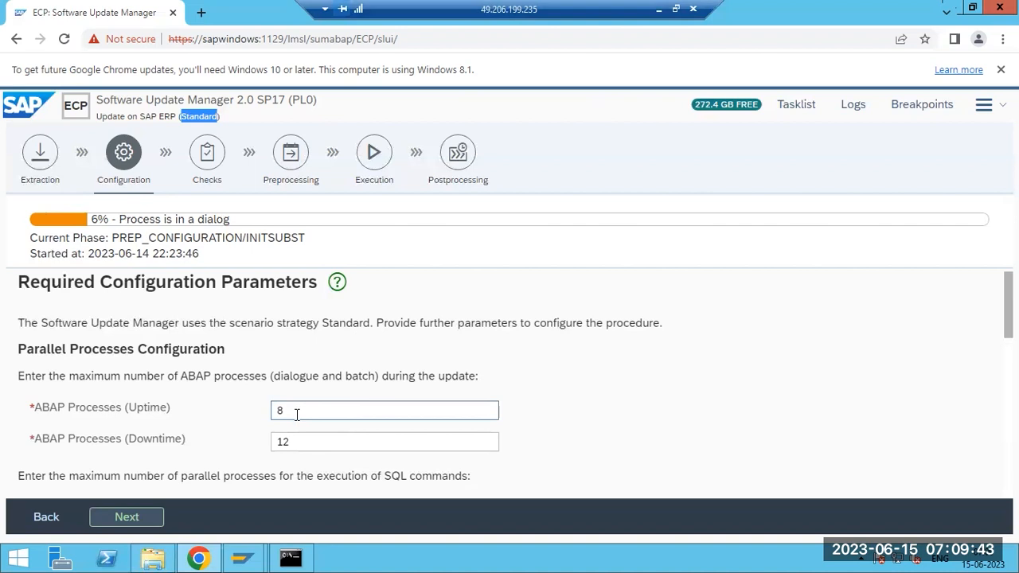
{"action": "scroll", "coordinate": [296, 414], "scroll_direction": "down", "scroll_amount": 7}
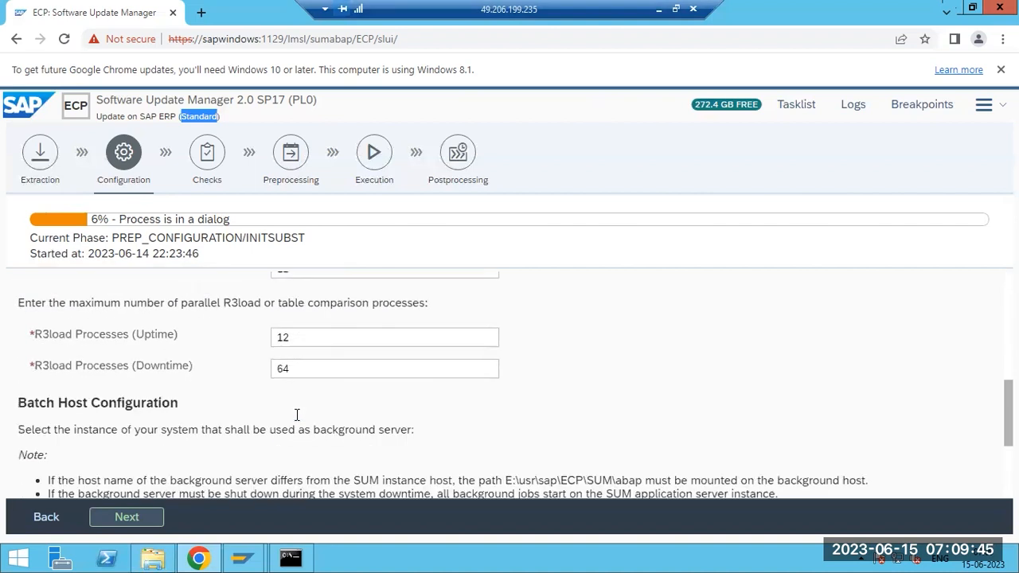
{"action": "scroll", "coordinate": [296, 421], "scroll_direction": "down", "scroll_amount": 1}
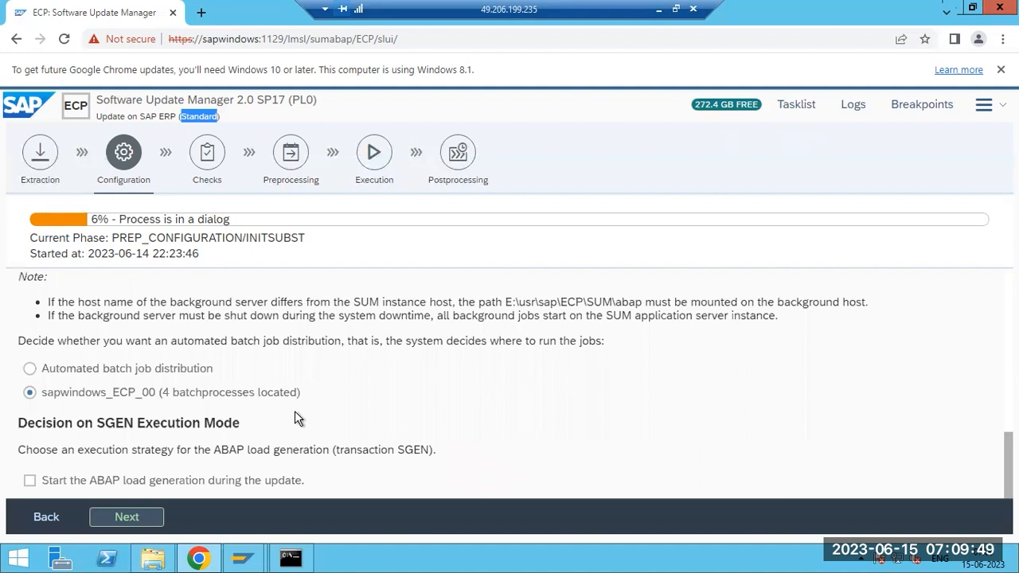
{"action": "scroll", "coordinate": [294, 419], "scroll_direction": "up", "scroll_amount": 5}
{"action": "right_click", "coordinate": [402, 560]}
{"action": "left_click", "coordinate": [446, 521]}
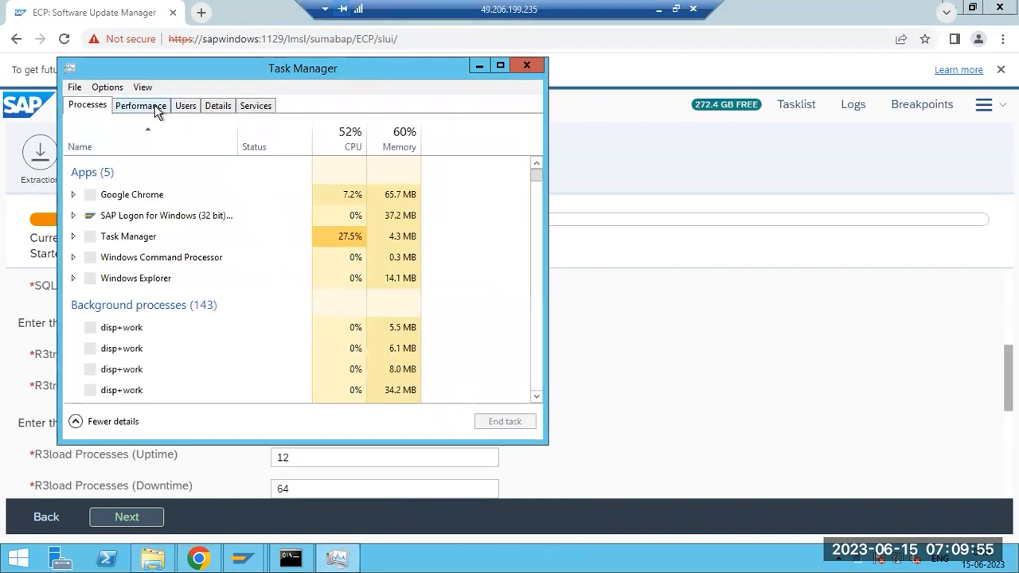
{"action": "left_click", "coordinate": [156, 108]}
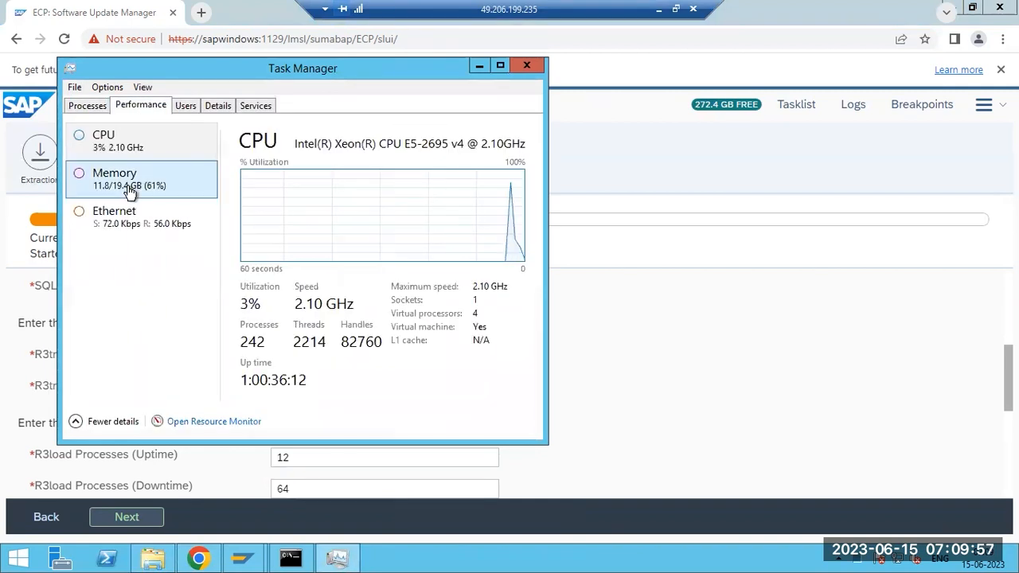
{"action": "left_click", "coordinate": [129, 143]}
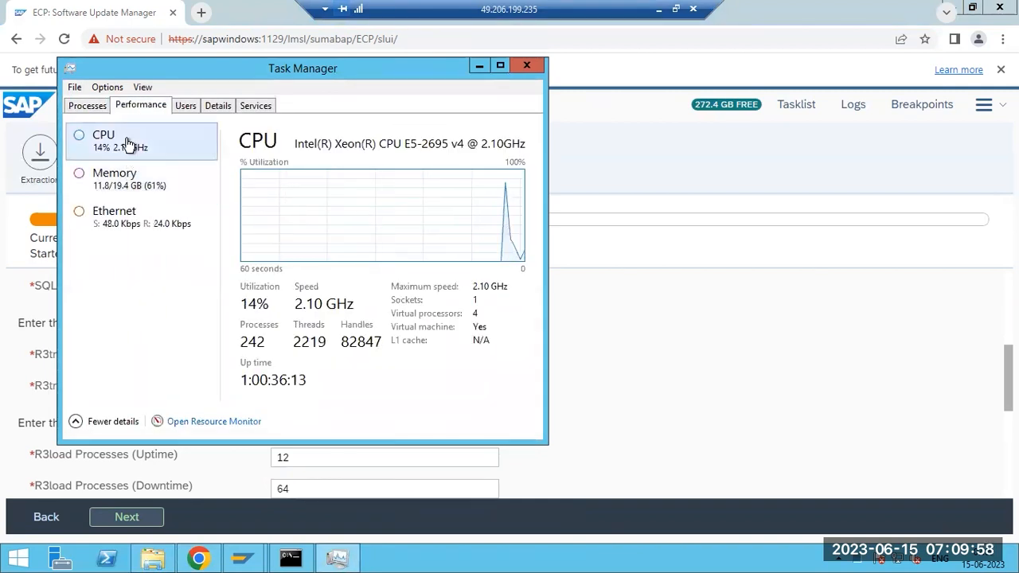
{"action": "left_click", "coordinate": [475, 299]}
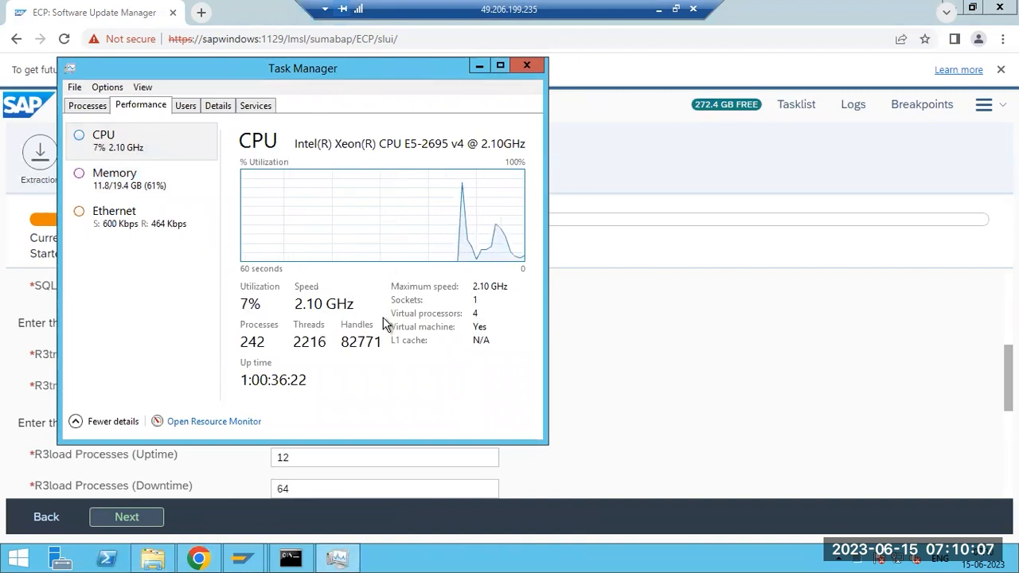
{"action": "left_click_drag", "start_coordinate": [265, 68], "coordinate": [287, 97]}
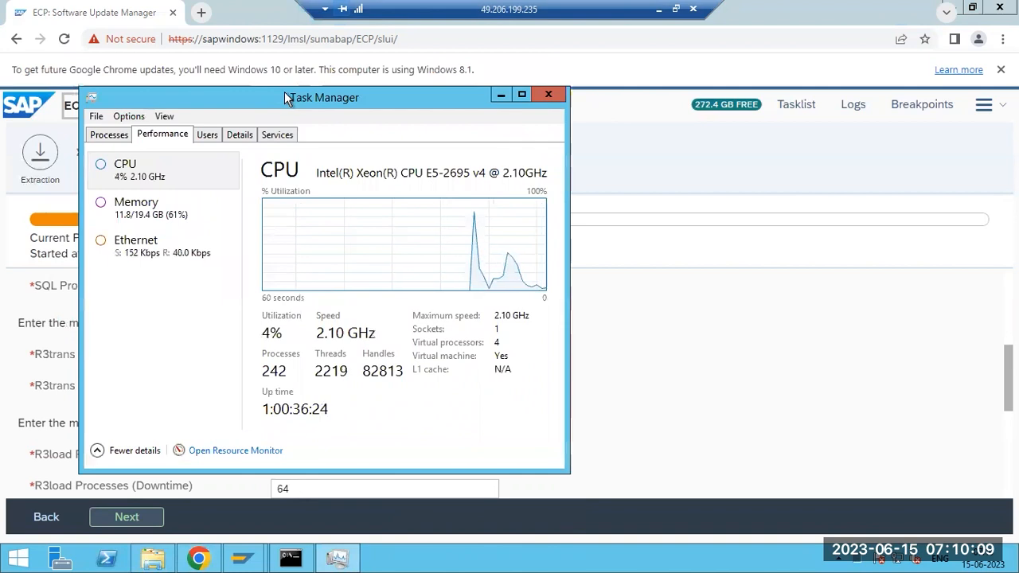
{"action": "left_click", "coordinate": [547, 101]}
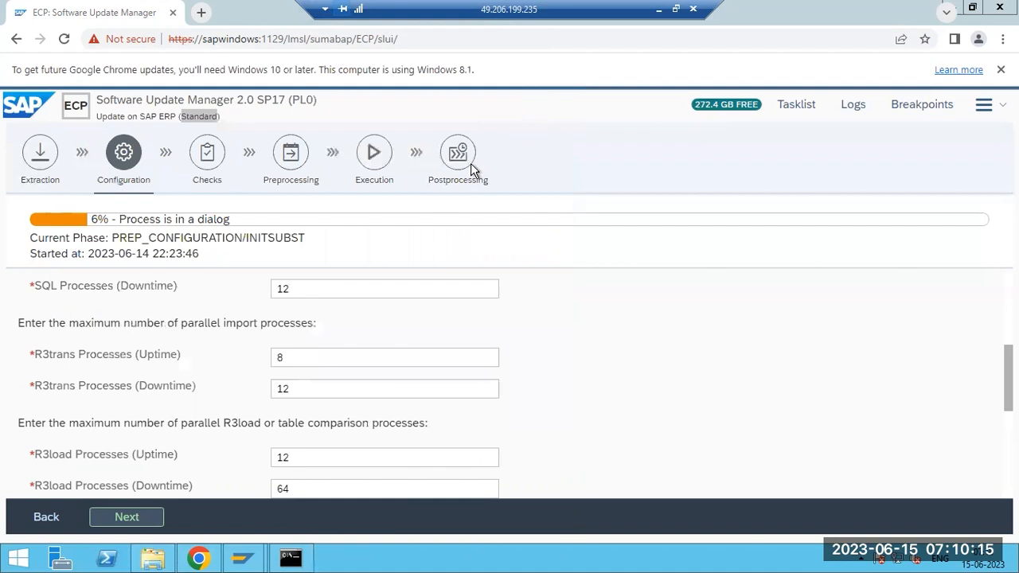
{"action": "left_click", "coordinate": [406, 357]}
{"action": "scroll", "coordinate": [510, 382], "scroll_direction": "up", "scroll_amount": 3}
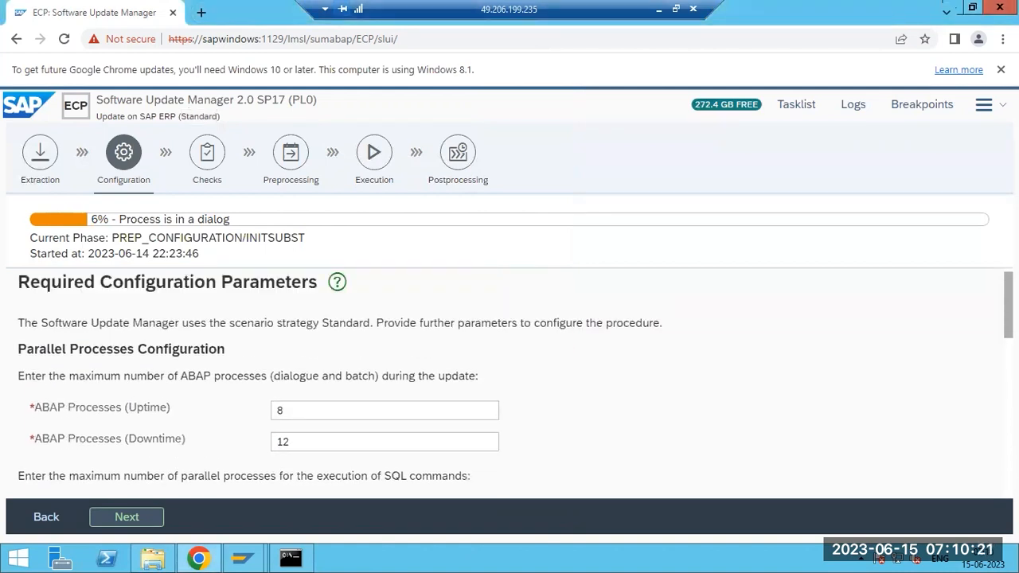
{"action": "scroll", "coordinate": [509, 382], "scroll_direction": "down", "scroll_amount": 1}
{"action": "scroll", "coordinate": [509, 382], "scroll_direction": "down", "scroll_amount": 8}
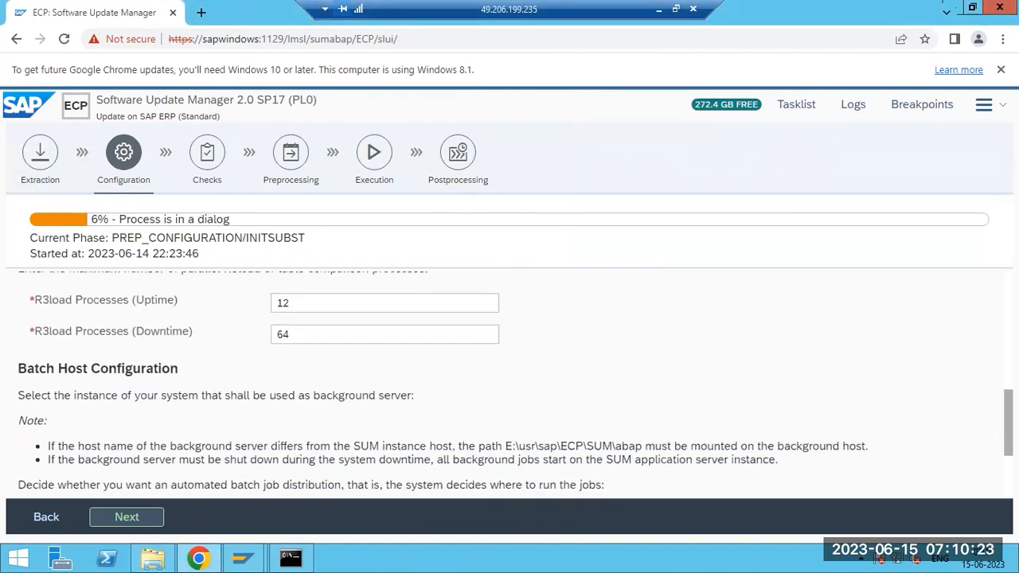
{"action": "scroll", "coordinate": [510, 382], "scroll_direction": "up", "scroll_amount": 1}
{"action": "scroll", "coordinate": [510, 382], "scroll_direction": "up", "scroll_amount": 5}
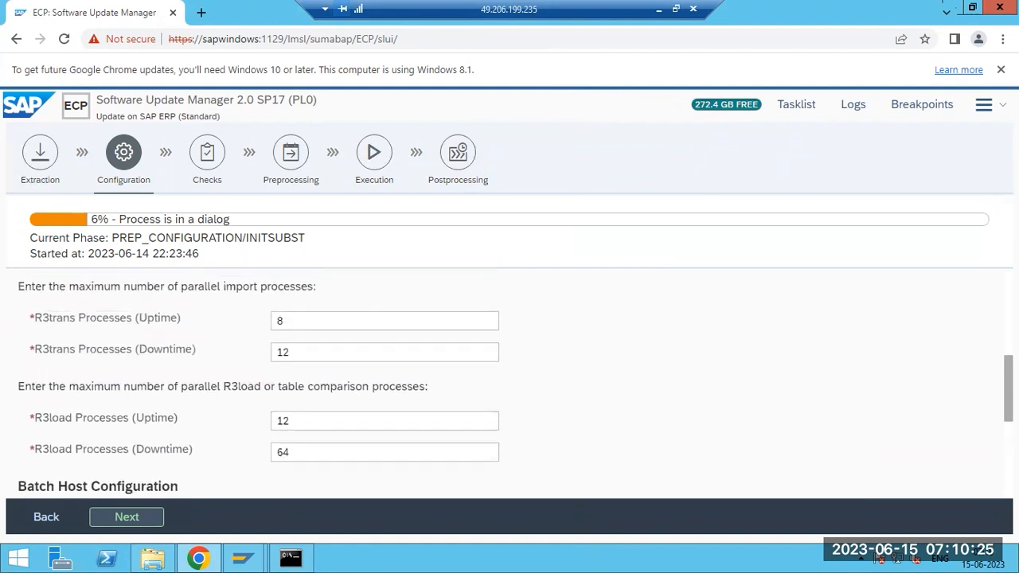
{"action": "scroll", "coordinate": [539, 395], "scroll_direction": "down", "scroll_amount": 2}
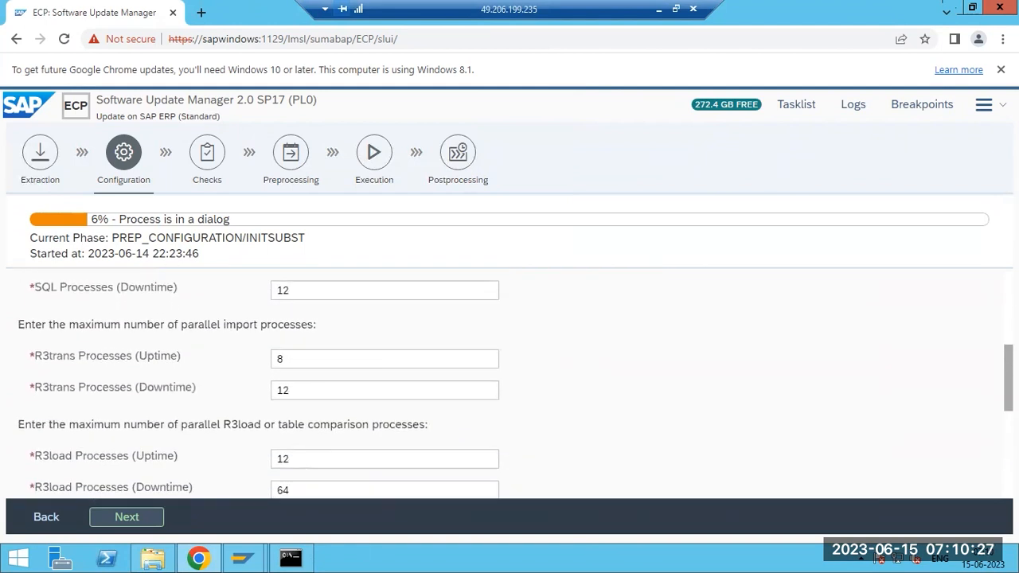
{"action": "left_click_drag", "start_coordinate": [69, 350], "coordinate": [106, 376]}
{"action": "scroll", "coordinate": [101, 396], "scroll_direction": "down", "scroll_amount": 1}
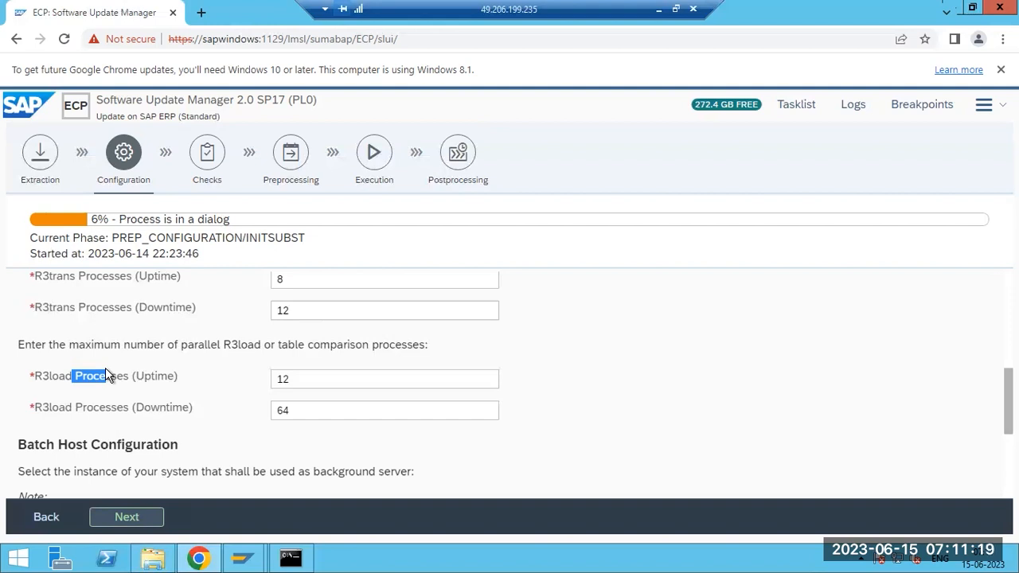
{"action": "left_click", "coordinate": [87, 391]}
{"action": "left_click_drag", "start_coordinate": [74, 379], "coordinate": [176, 376]}
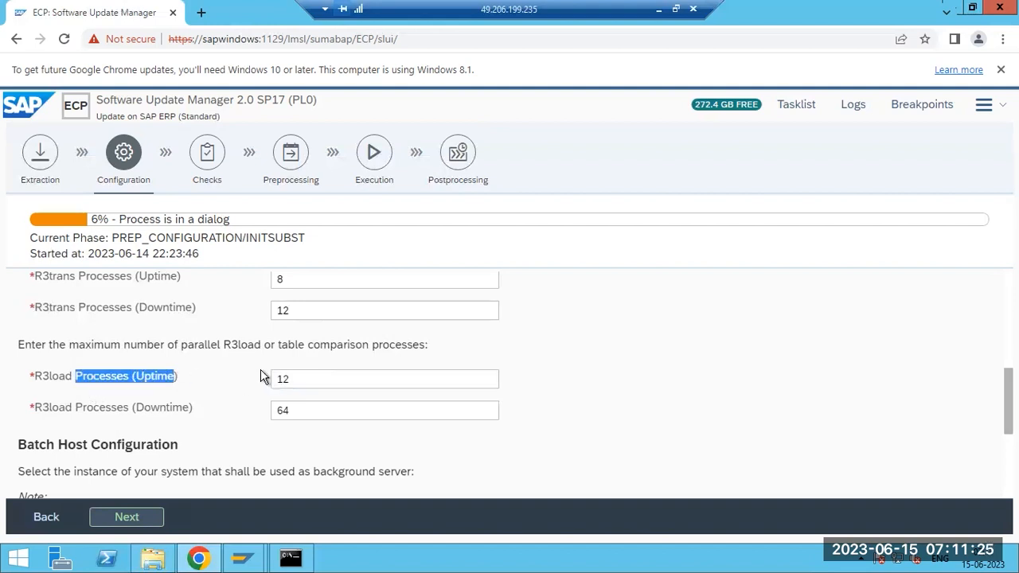
{"action": "left_click_drag", "start_coordinate": [297, 379], "coordinate": [269, 383]}
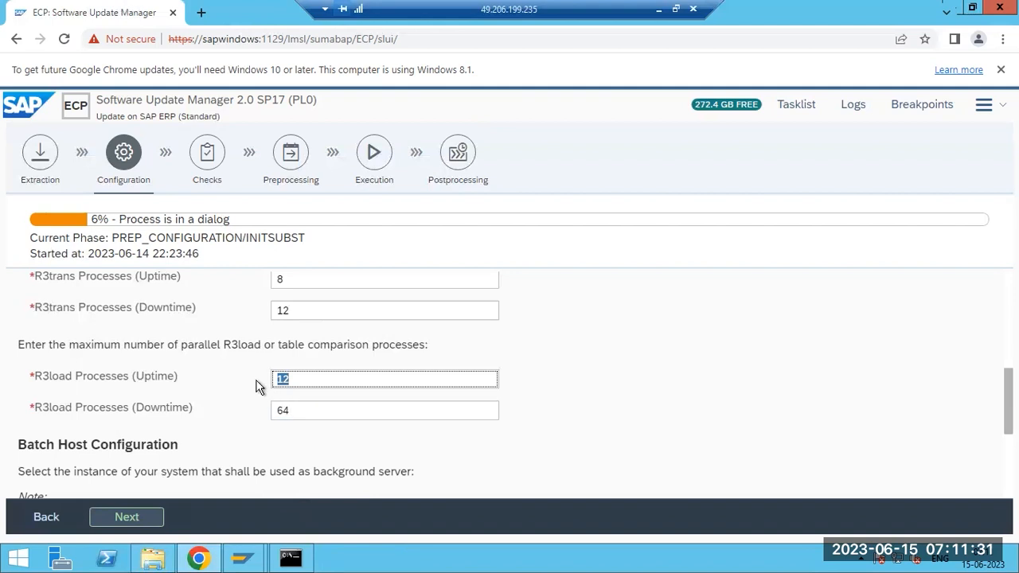
{"action": "left_click_drag", "start_coordinate": [183, 380], "coordinate": [157, 383]}
{"action": "left_click", "coordinate": [99, 386]}
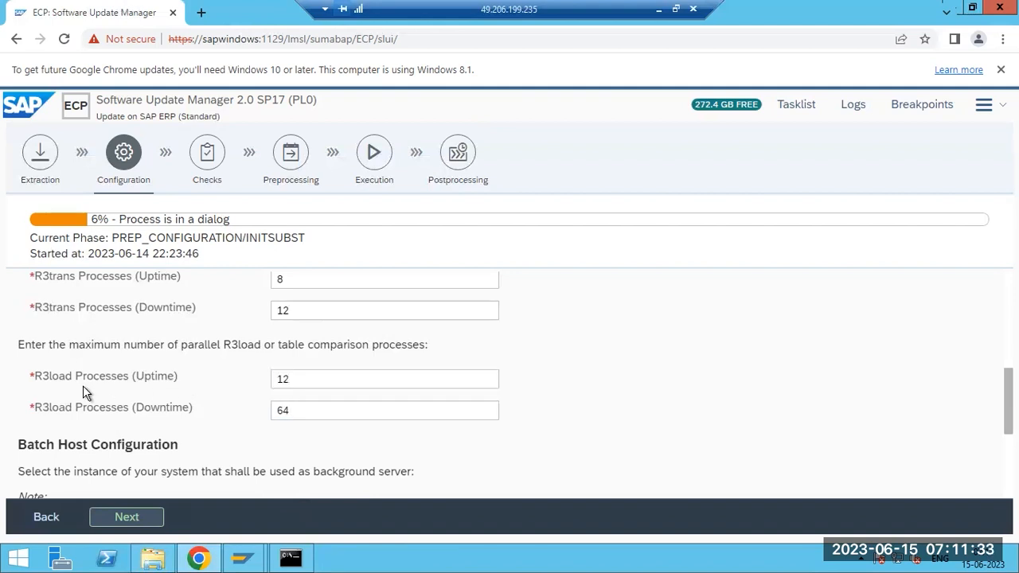
{"action": "left_click_drag", "start_coordinate": [35, 377], "coordinate": [178, 374]}
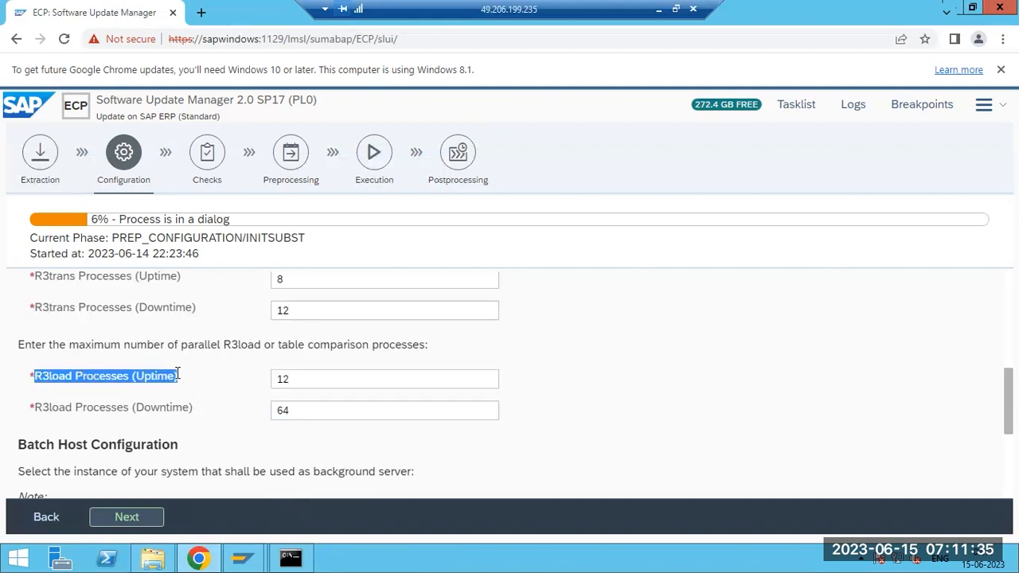
{"action": "left_click_drag", "start_coordinate": [115, 277], "coordinate": [170, 404]}
{"action": "left_click", "coordinate": [159, 449]}
{"action": "scroll", "coordinate": [159, 454], "scroll_direction": "down", "scroll_amount": 1}
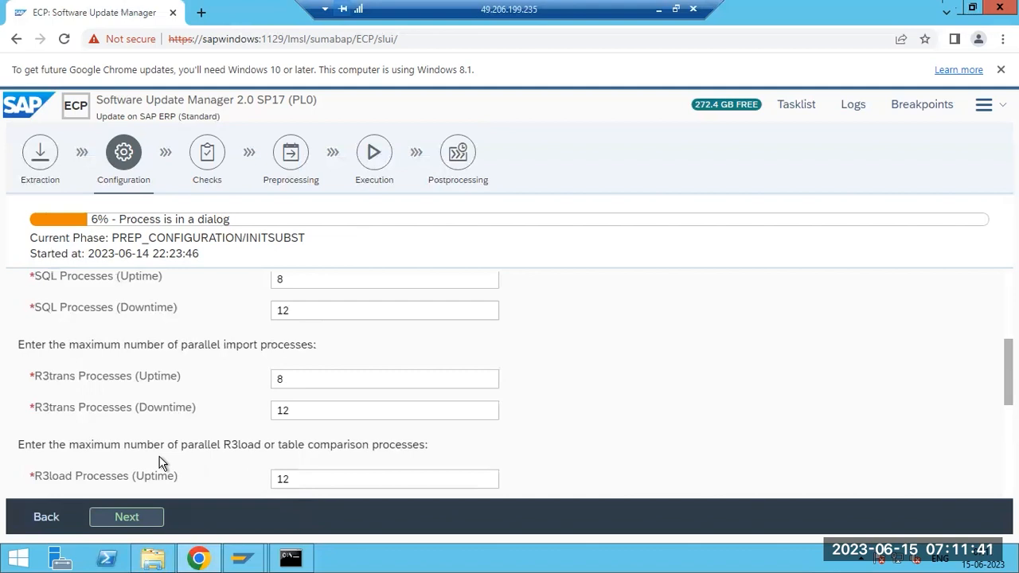
{"action": "scroll", "coordinate": [159, 461], "scroll_direction": "down", "scroll_amount": 1}
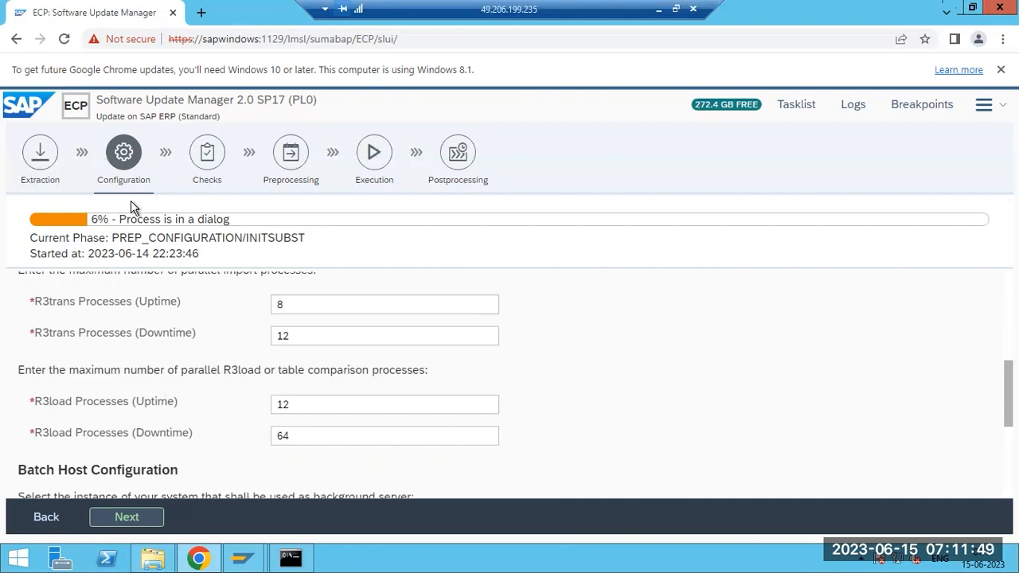
{"action": "left_click_drag", "start_coordinate": [292, 312], "coordinate": [242, 313]}
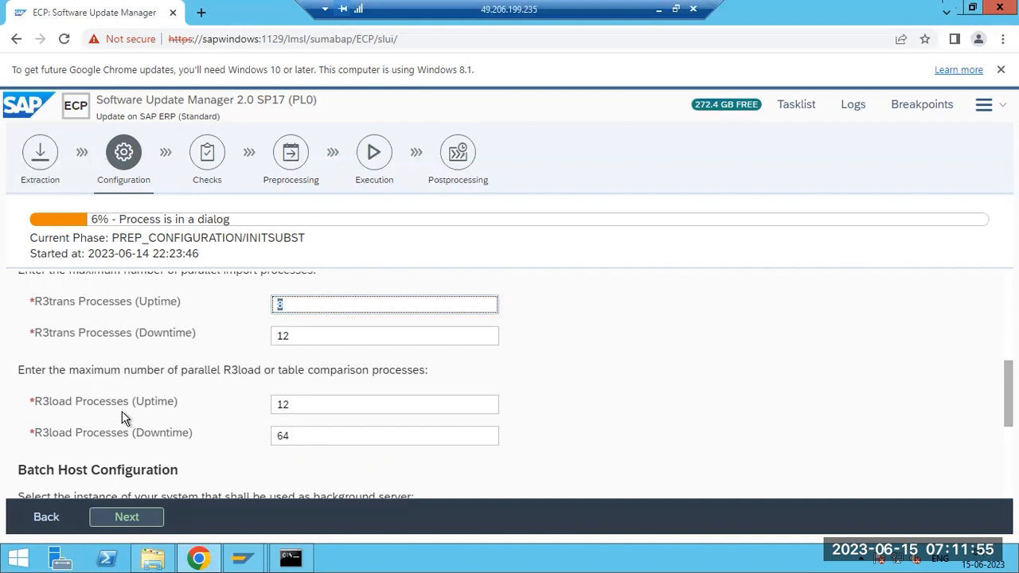
{"action": "left_click", "coordinate": [321, 403]}
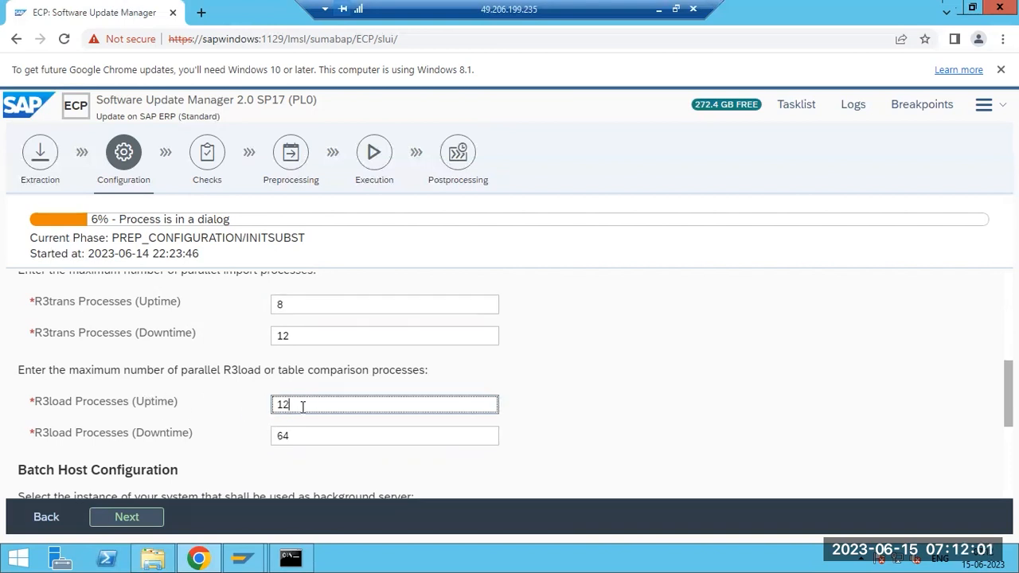
{"action": "left_click", "coordinate": [294, 332]}
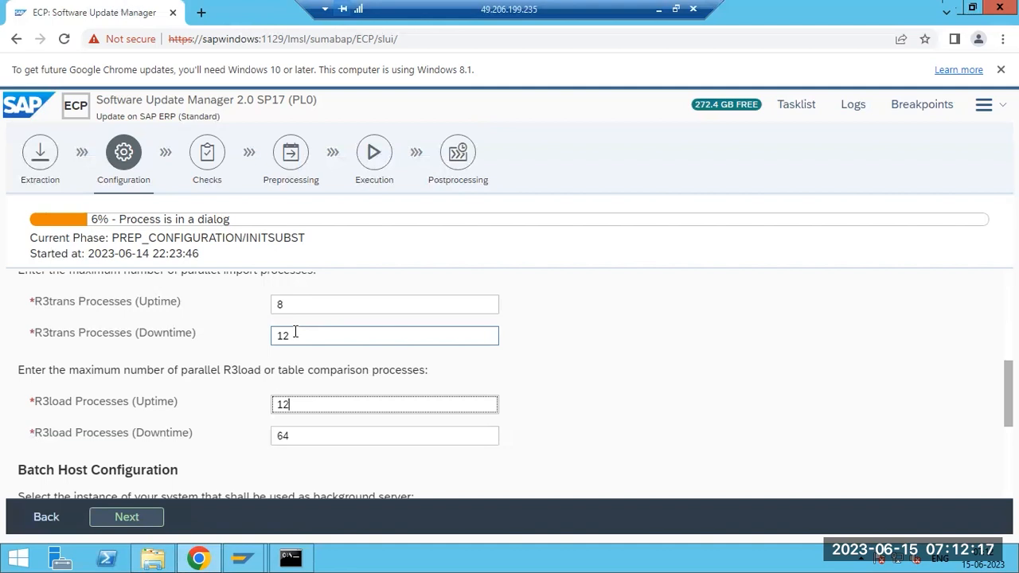
{"action": "left_click_drag", "start_coordinate": [48, 301], "coordinate": [151, 296]}
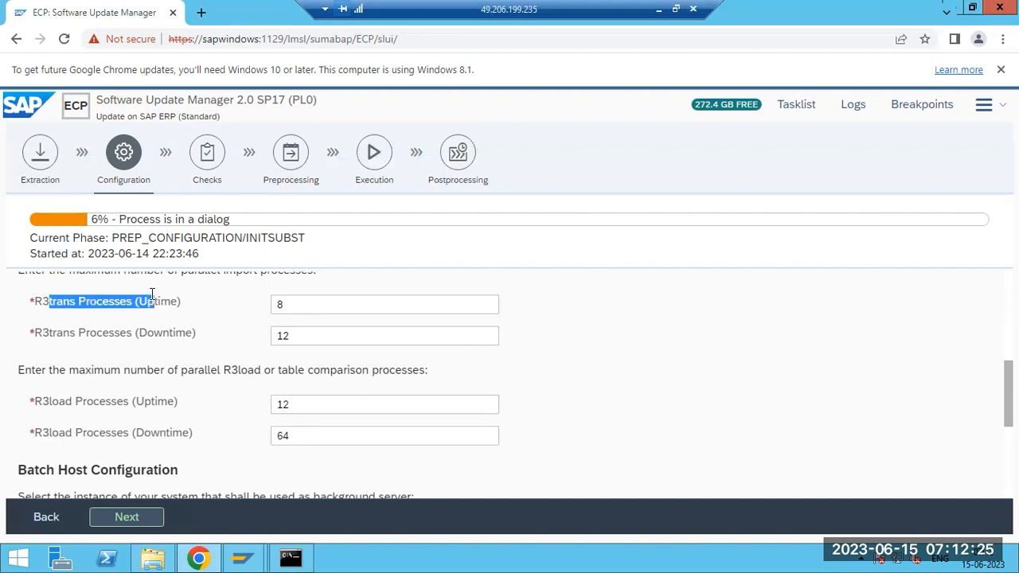
{"action": "left_click_drag", "start_coordinate": [33, 302], "coordinate": [110, 301]}
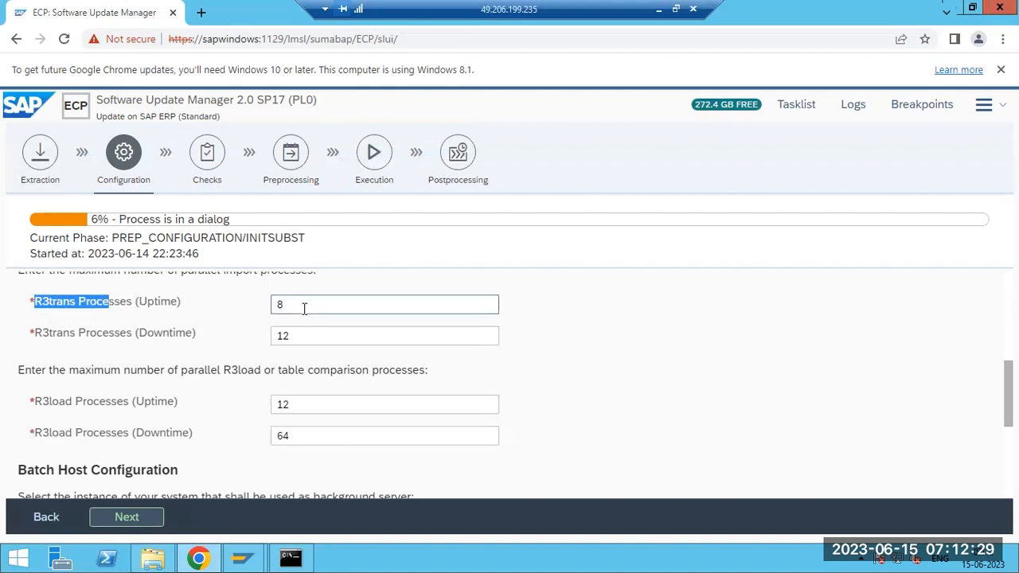
{"action": "left_click_drag", "start_coordinate": [302, 310], "coordinate": [252, 309]}
{"action": "left_click", "coordinate": [282, 335]}
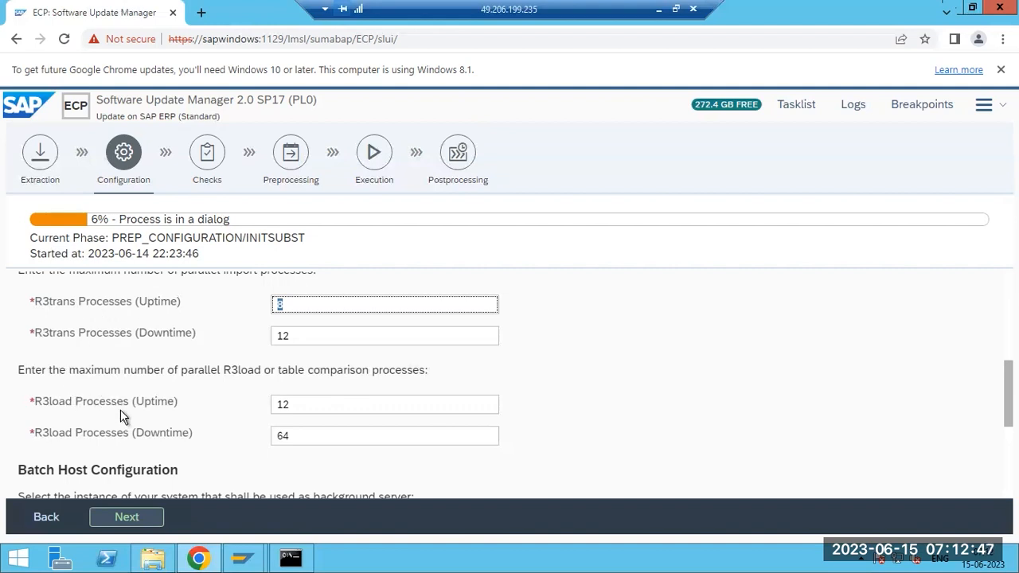
- Review the Batch Host (sapwindows_ECP_00) and SGEN execution mode sections, keep the defaults, and continue
{"action": "scroll", "coordinate": [136, 389], "scroll_direction": "up", "scroll_amount": 3}
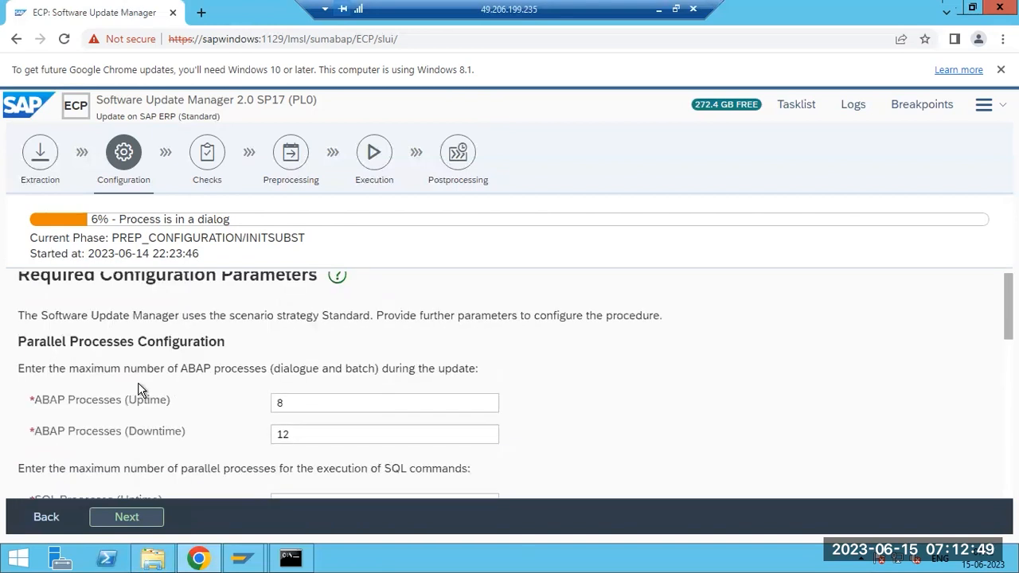
{"action": "scroll", "coordinate": [137, 389], "scroll_direction": "down", "scroll_amount": 10}
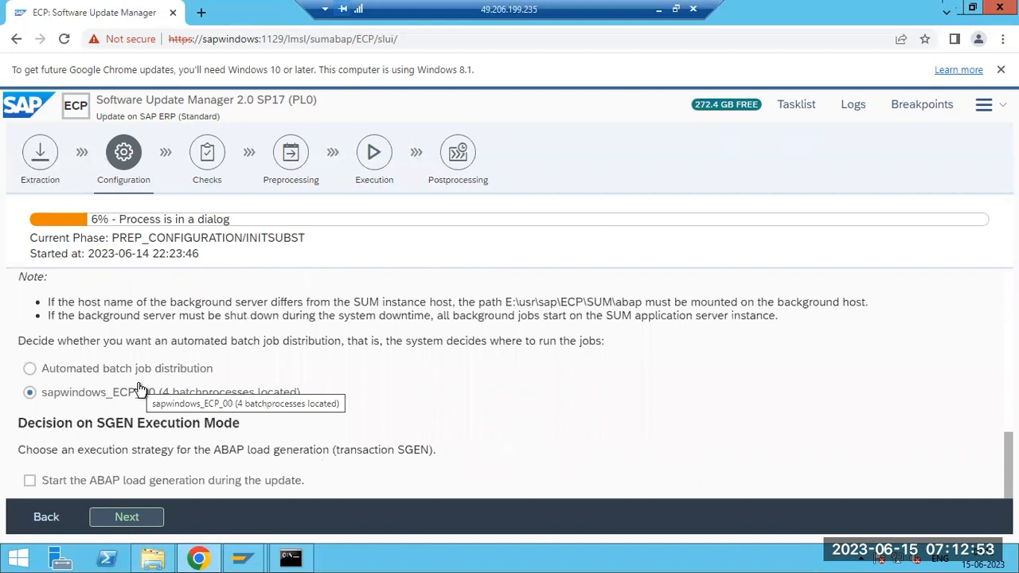
{"action": "scroll", "coordinate": [138, 389], "scroll_direction": "up", "scroll_amount": 2}
{"action": "scroll", "coordinate": [138, 391], "scroll_direction": "down", "scroll_amount": 1}
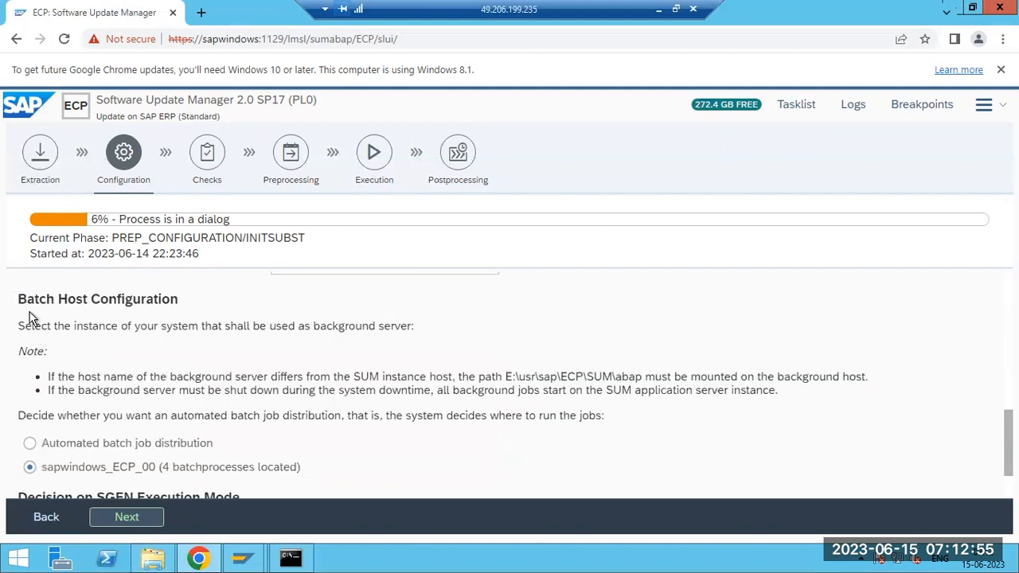
{"action": "left_click_drag", "start_coordinate": [33, 296], "coordinate": [136, 294]}
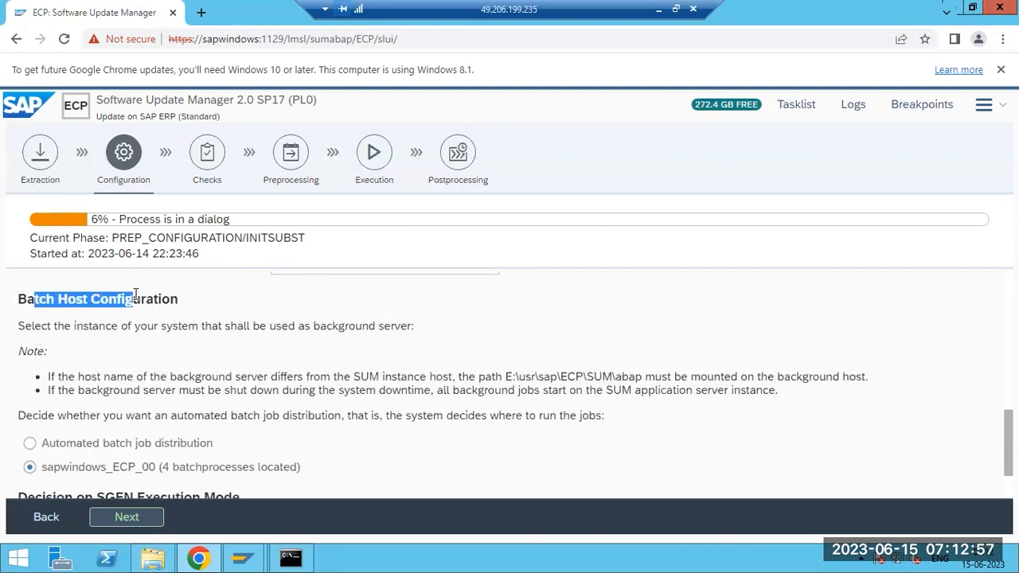
{"action": "scroll", "coordinate": [136, 294], "scroll_direction": "down", "scroll_amount": 1}
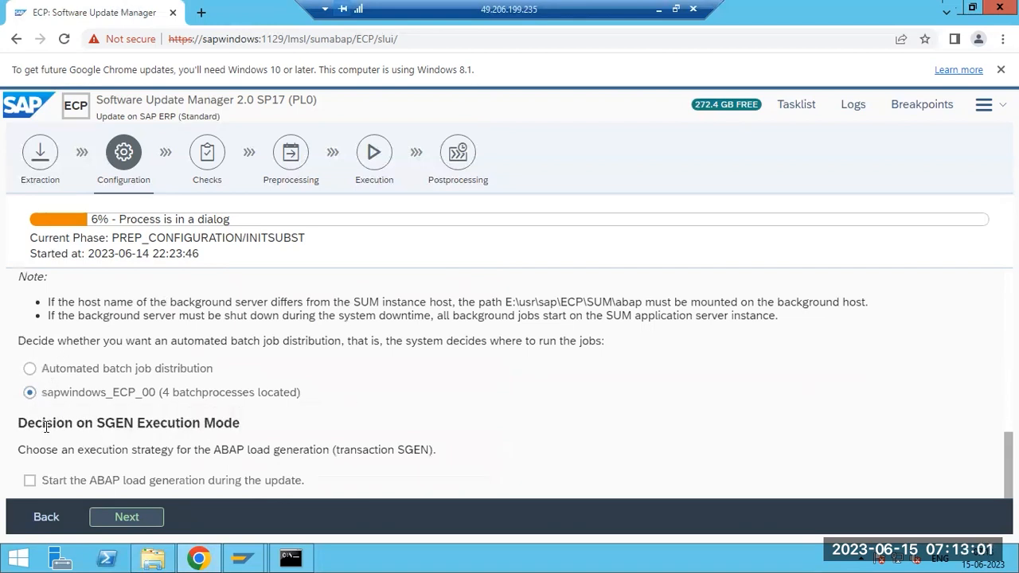
{"action": "left_click_drag", "start_coordinate": [35, 422], "coordinate": [236, 419]}
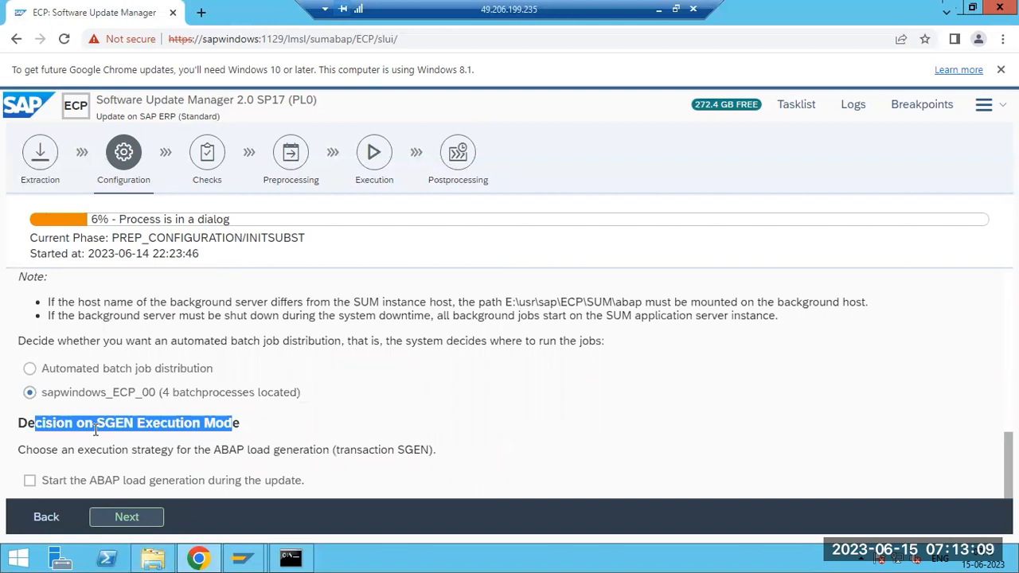
{"action": "left_click", "coordinate": [114, 519]}
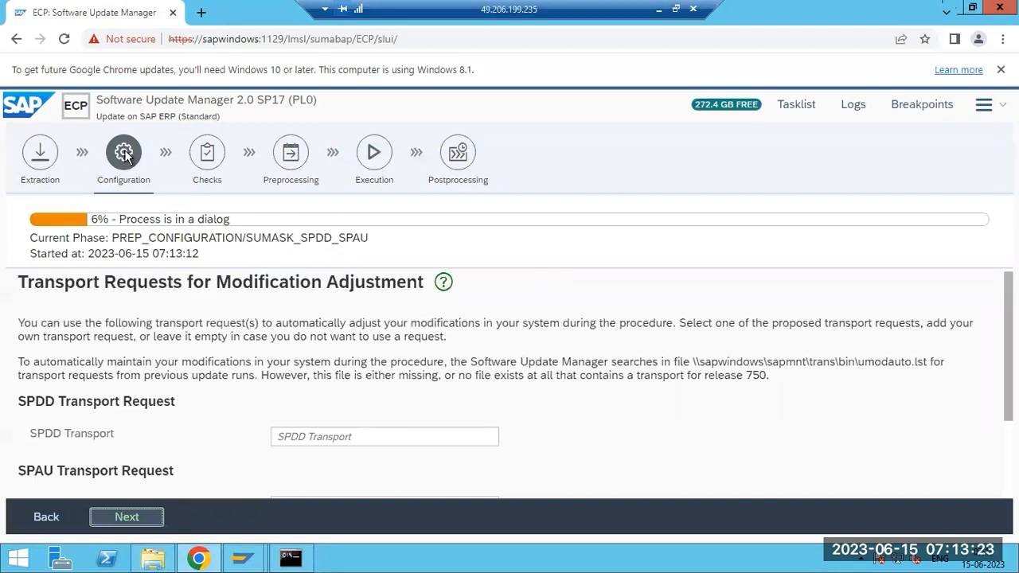
- Review the SPDD and SPAU Transport Request headings on the Modification Adjustment page
{"action": "left_click_drag", "start_coordinate": [18, 402], "coordinate": [171, 402]}
{"action": "left_click_drag", "start_coordinate": [27, 471], "coordinate": [160, 468]}
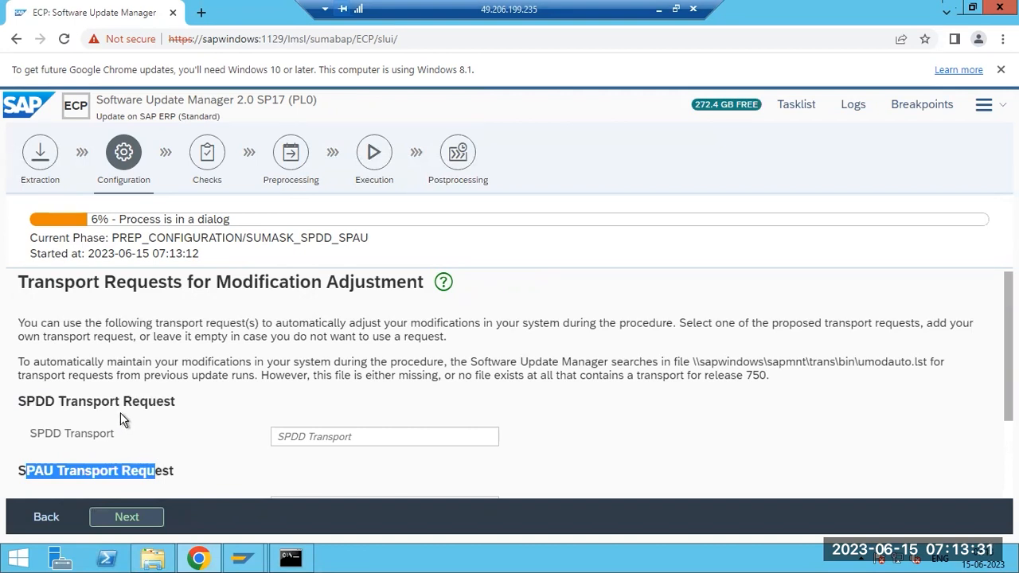
{"action": "left_click", "coordinate": [38, 403]}
{"action": "left_click_drag", "start_coordinate": [38, 403], "coordinate": [62, 402]}
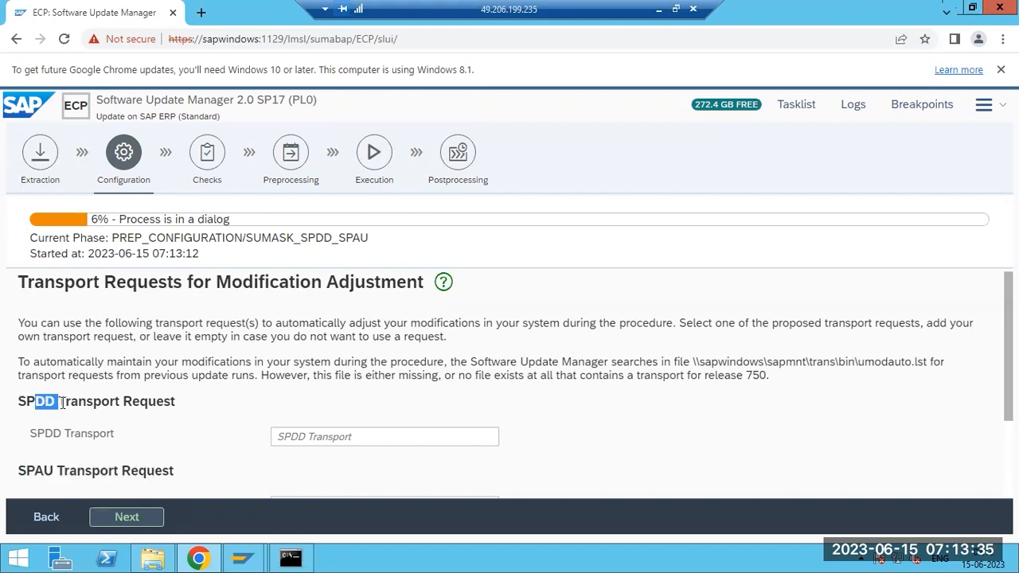
{"action": "left_click_drag", "start_coordinate": [35, 471], "coordinate": [51, 471]}
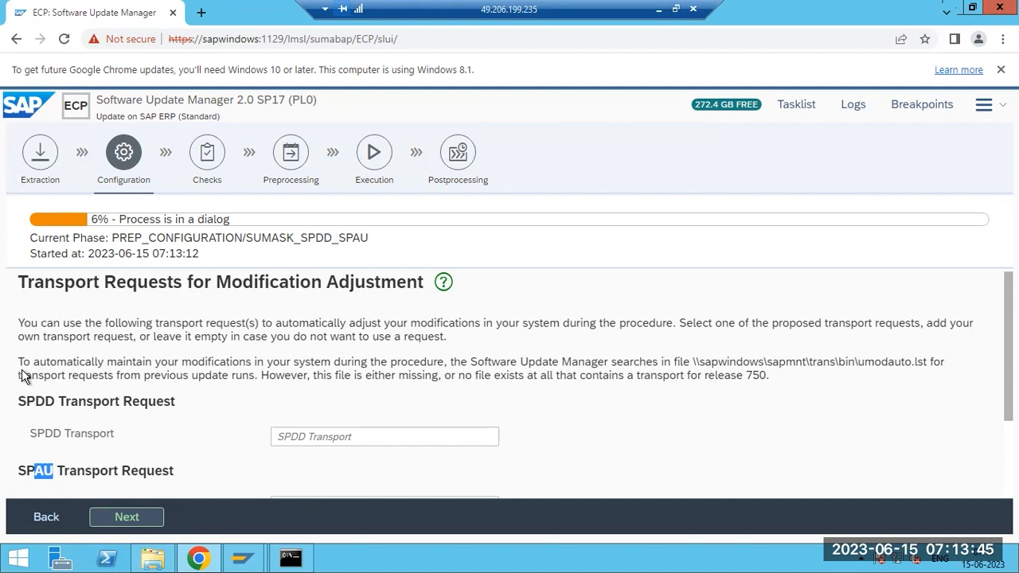
- Continue with both SPDD and SPAU transport fields left empty, then minimise the remote session
{"action": "left_click", "coordinate": [295, 437]}
{"action": "scroll", "coordinate": [296, 437], "scroll_direction": "down", "scroll_amount": 2}
{"action": "left_click", "coordinate": [304, 389]}
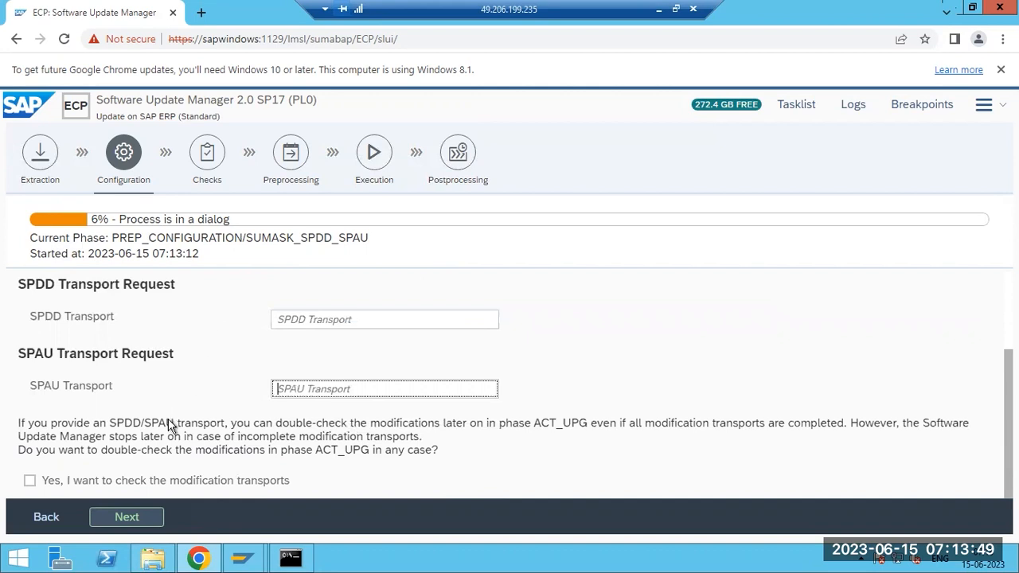
{"action": "left_click", "coordinate": [129, 517]}
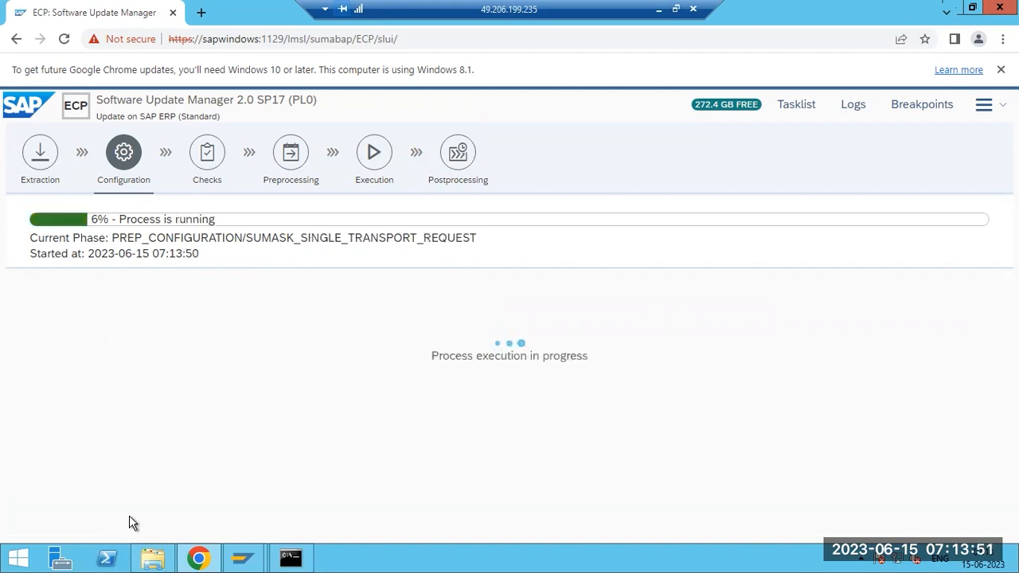
{"action": "left_click", "coordinate": [658, 9]}
- Return to SUM, skip single transport requests, and display the Configuration tasklist
{"action": "left_click", "coordinate": [222, 262]}
{"action": "mouse_move", "coordinate": [415, 558]}
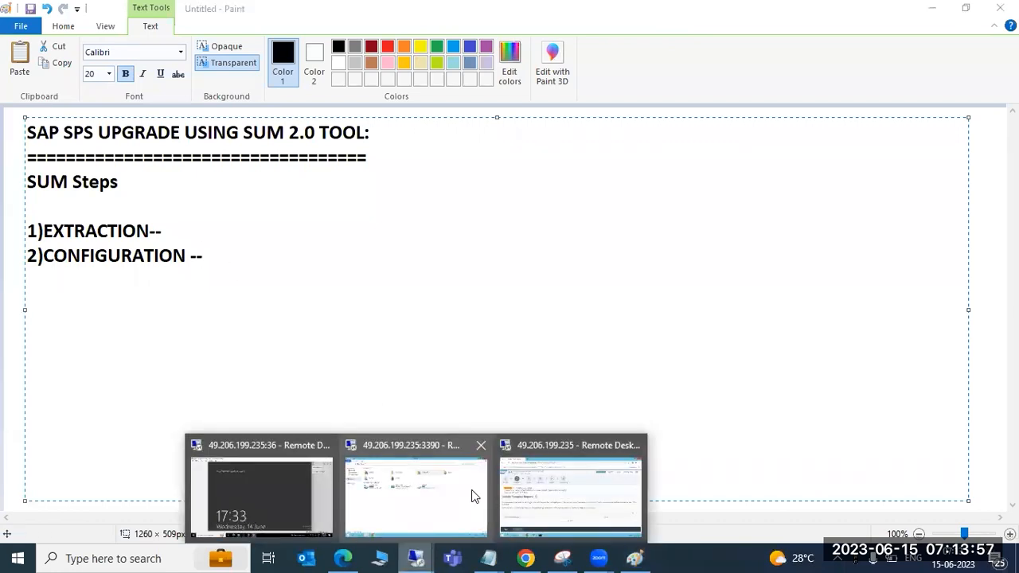
{"action": "left_click", "coordinate": [568, 489]}
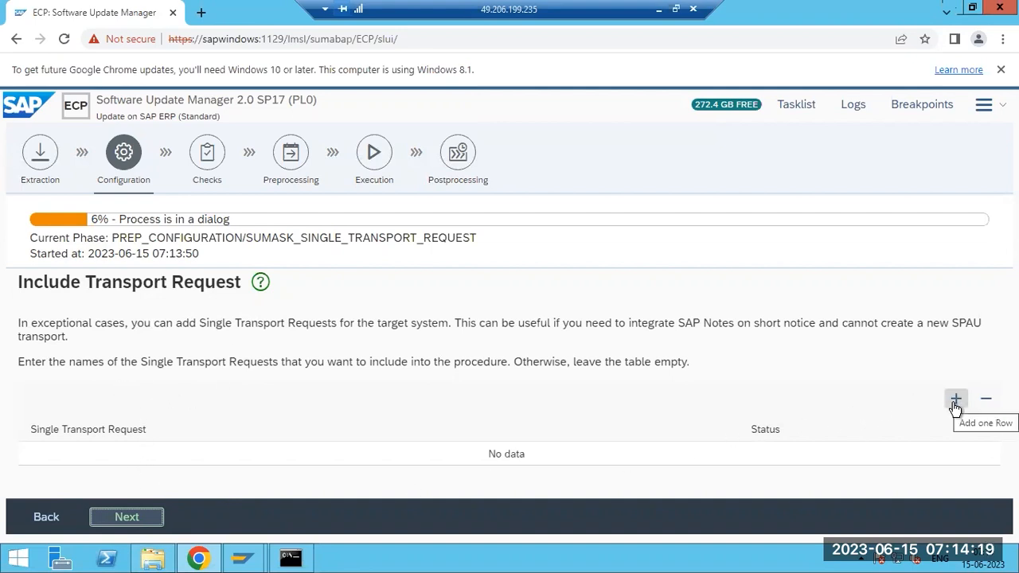
{"action": "left_click", "coordinate": [146, 517]}
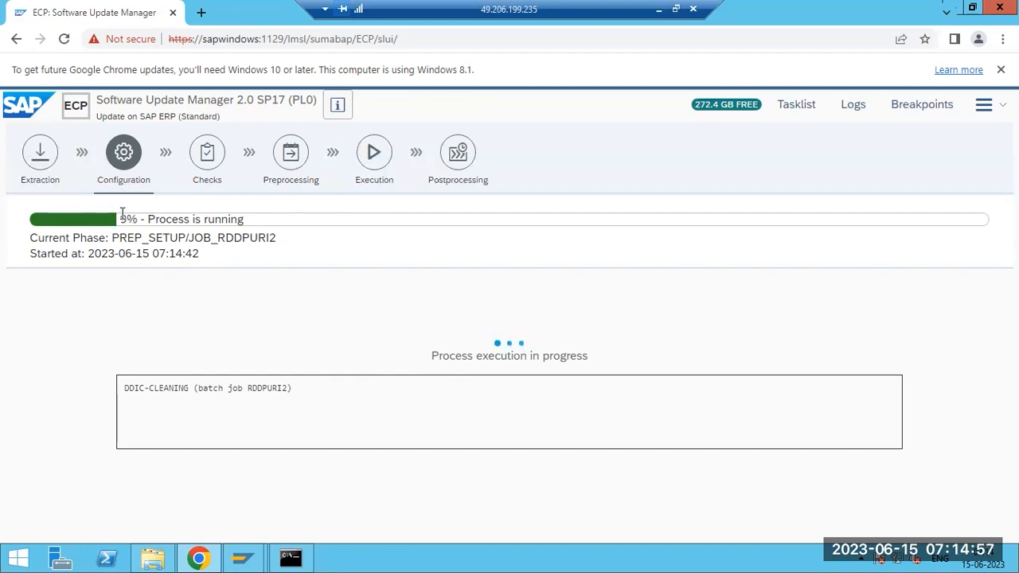
{"action": "left_click", "coordinate": [798, 104]}
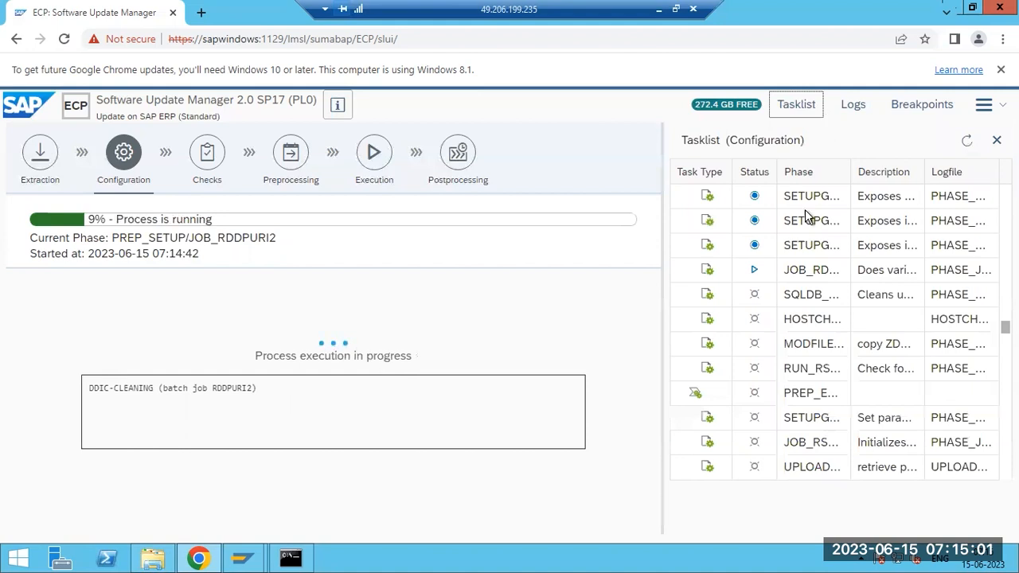
- Switch between Logs and Tasklist, then open the PREP_EXTENSION/UPLOAD_FIRST phase log
{"action": "scroll", "coordinate": [806, 216], "scroll_direction": "up", "scroll_amount": 5}
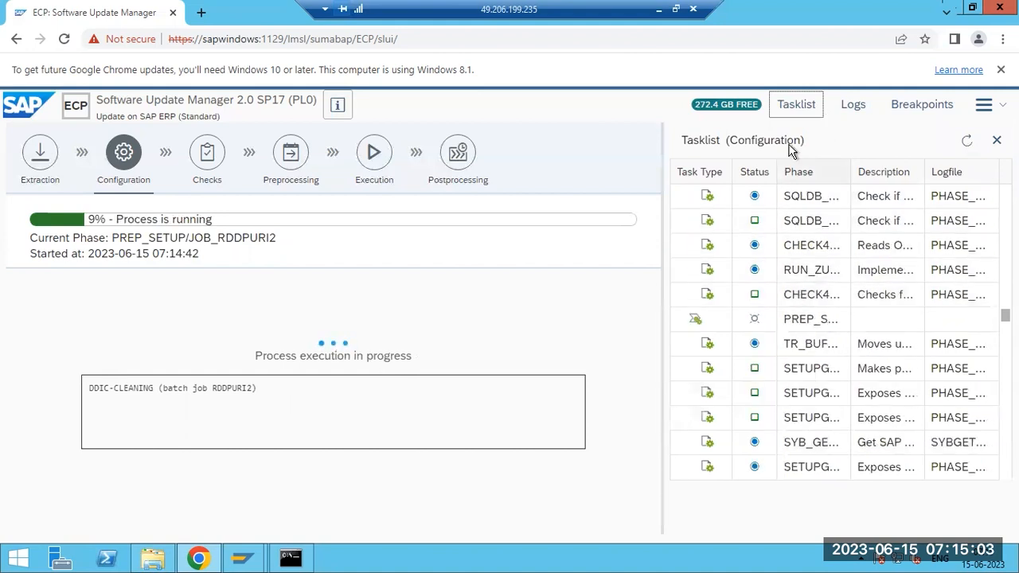
{"action": "left_click", "coordinate": [856, 106]}
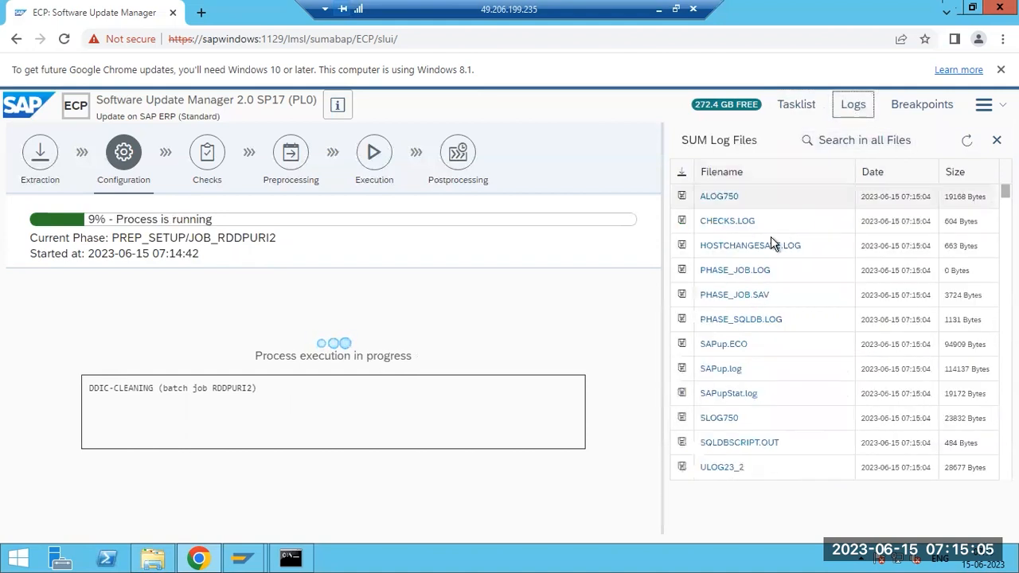
{"action": "scroll", "coordinate": [749, 426], "scroll_direction": "down", "scroll_amount": 5}
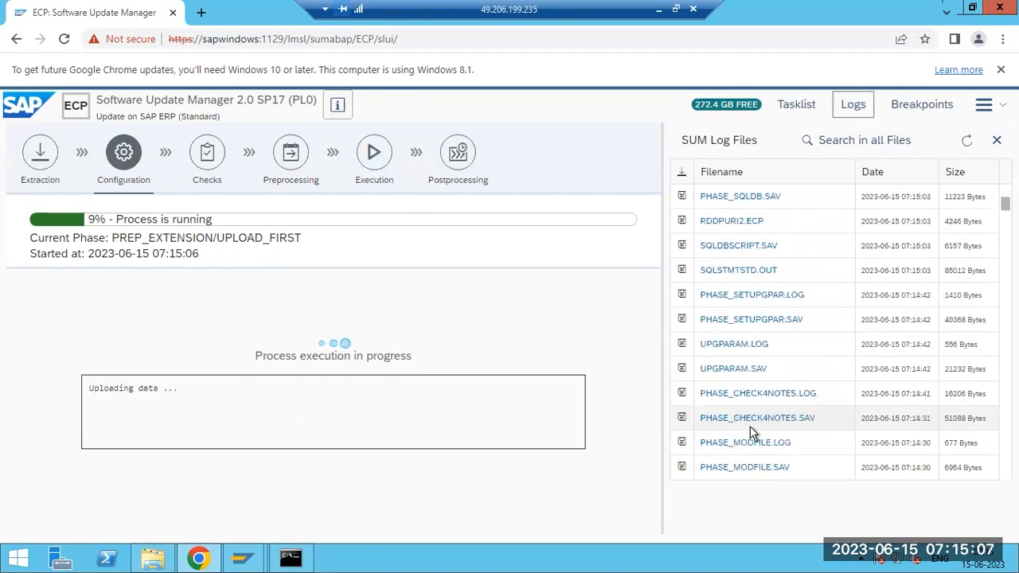
{"action": "scroll", "coordinate": [750, 426], "scroll_direction": "down", "scroll_amount": 5}
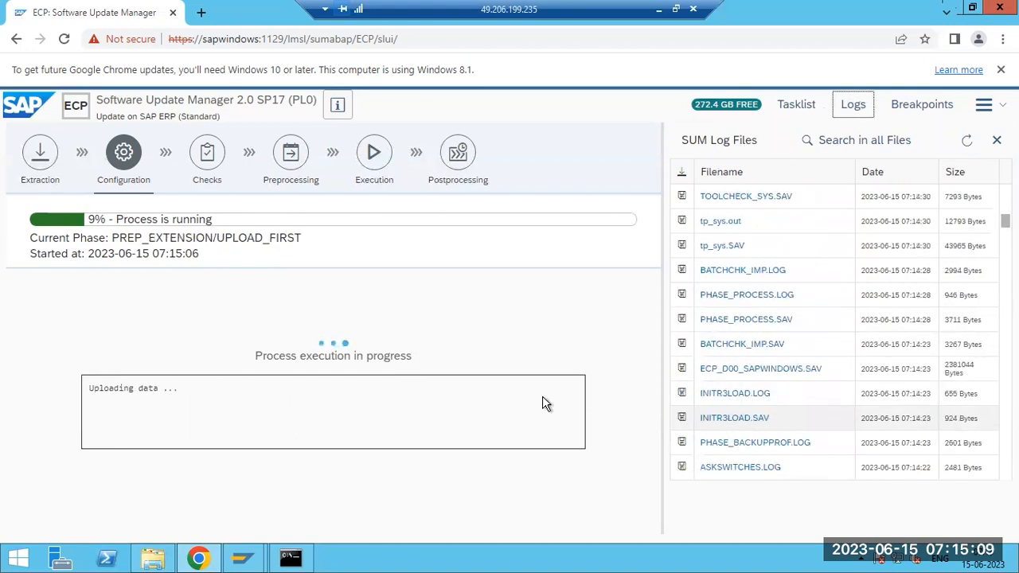
{"action": "left_click", "coordinate": [800, 108]}
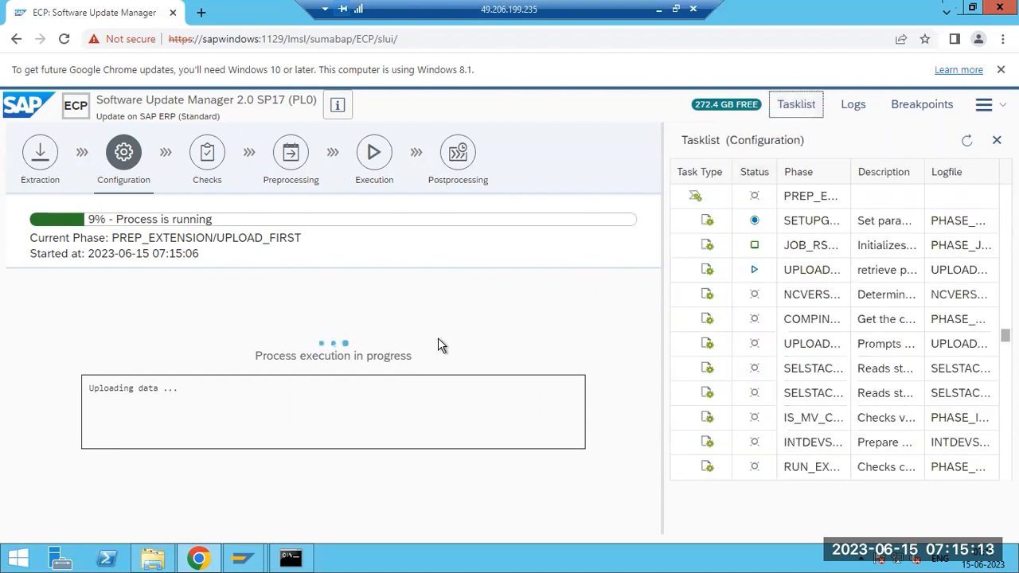
{"action": "left_click_drag", "start_coordinate": [232, 237], "coordinate": [287, 239]}
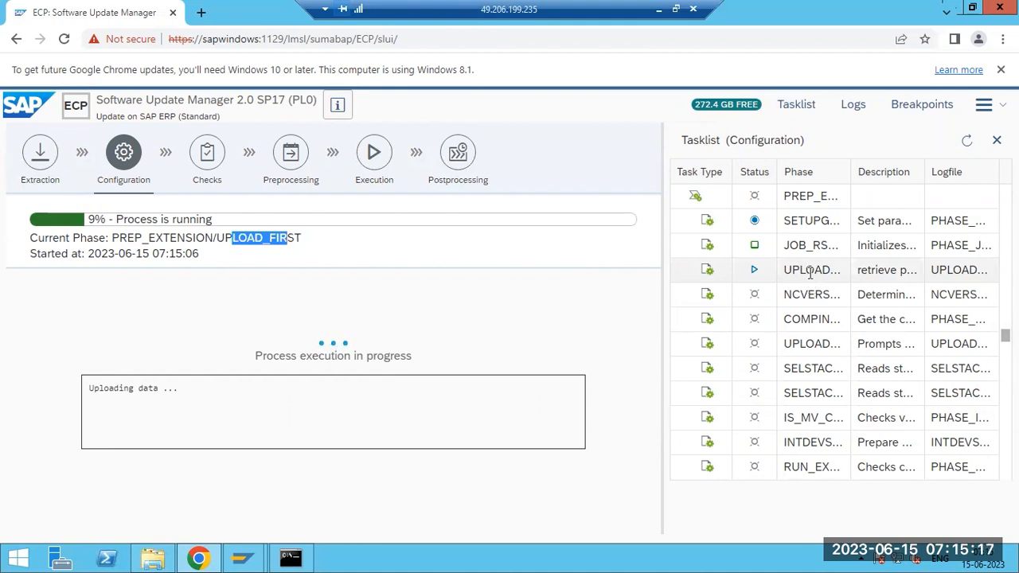
{"action": "left_click", "coordinate": [795, 104]}
{"action": "left_click", "coordinate": [812, 104]}
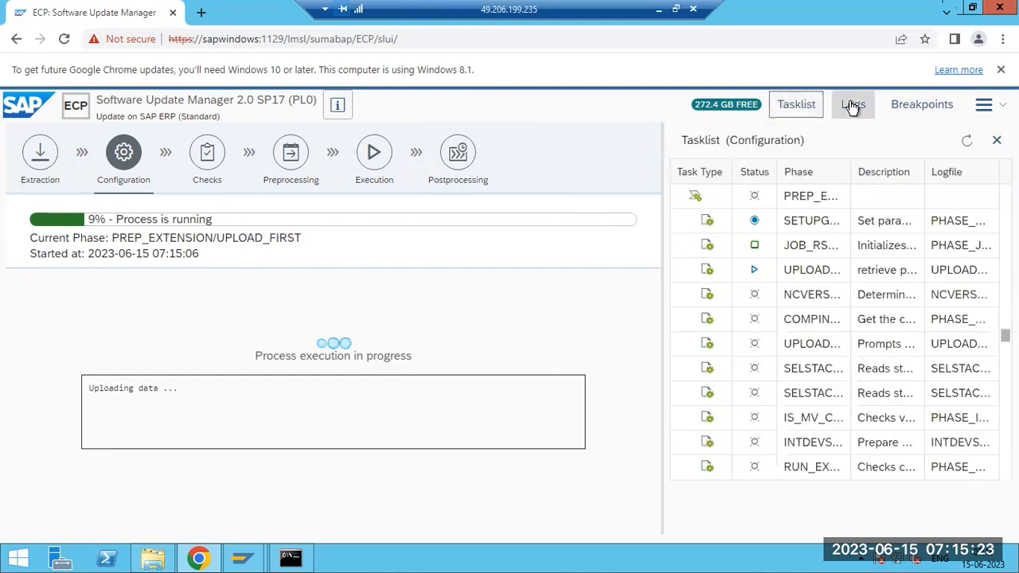
{"action": "left_click", "coordinate": [853, 104]}
{"action": "left_click", "coordinate": [791, 110]}
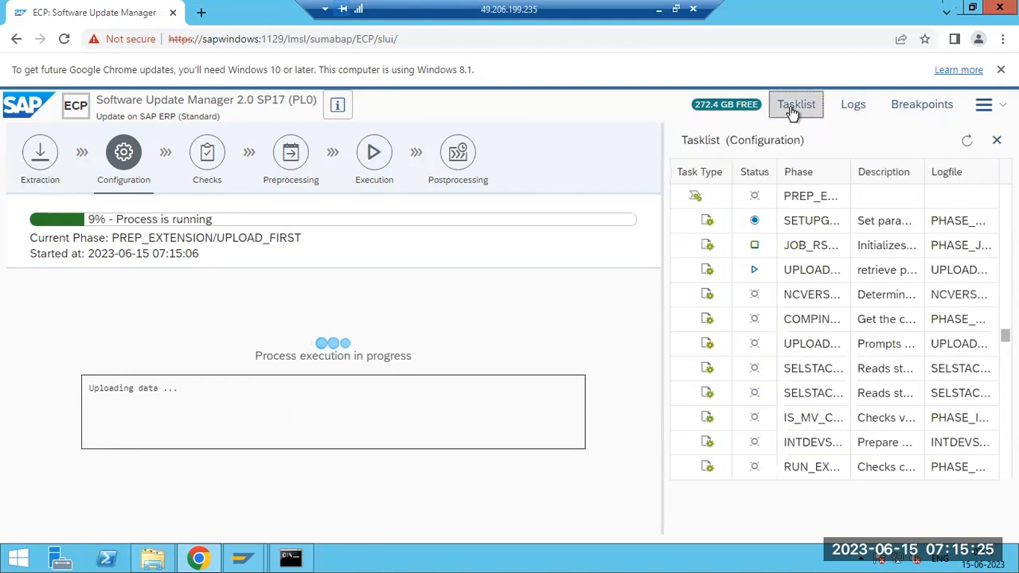
{"action": "left_click", "coordinate": [793, 272]}
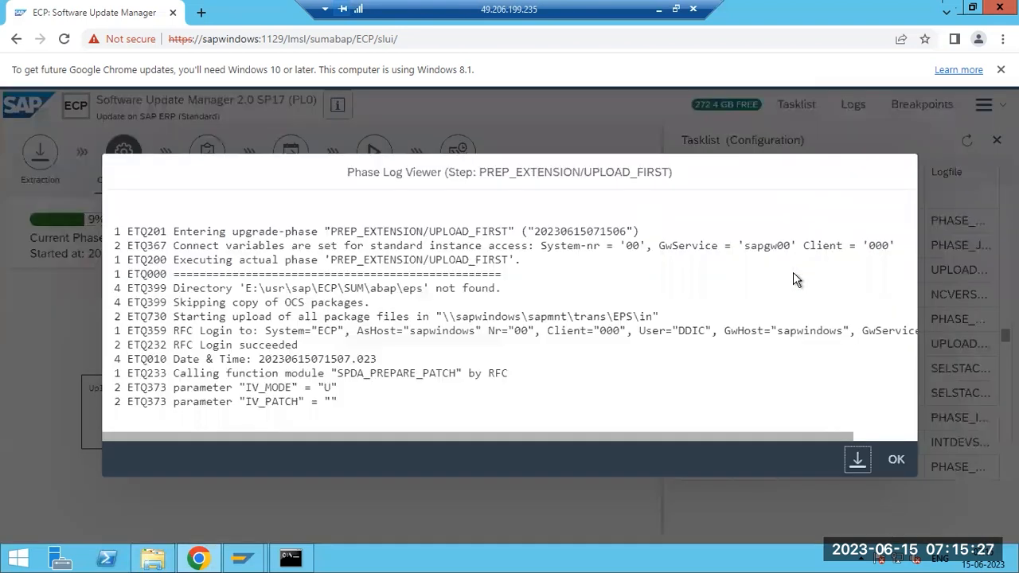
- Review the UPLOAD_FIRST phase log's package upload, RFC login and EPS inbox lines, then close it
{"action": "left_click_drag", "start_coordinate": [373, 404], "coordinate": [292, 386]}
{"action": "left_click_drag", "start_coordinate": [358, 331], "coordinate": [583, 318]}
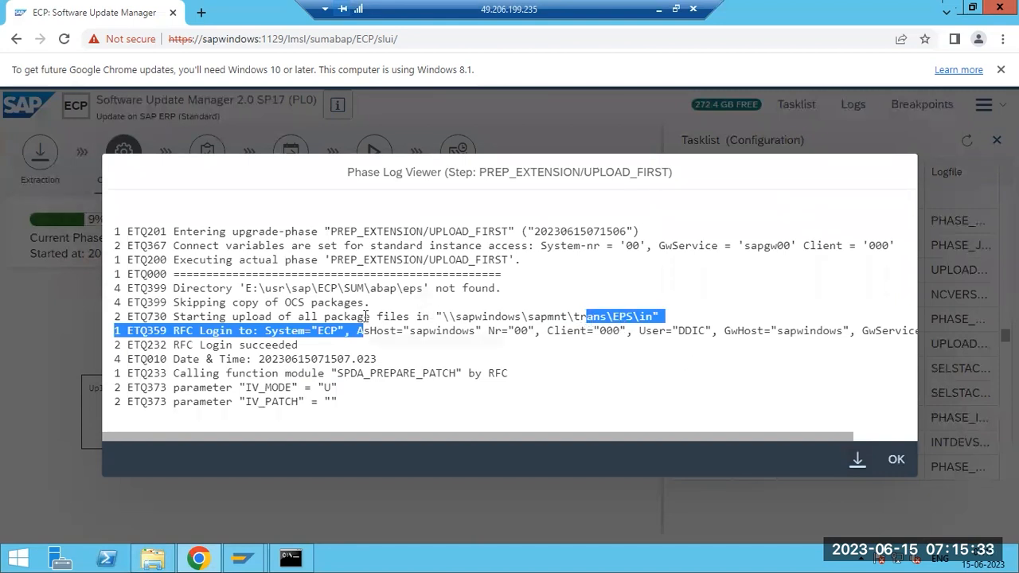
{"action": "left_click_drag", "start_coordinate": [285, 316], "coordinate": [653, 318]}
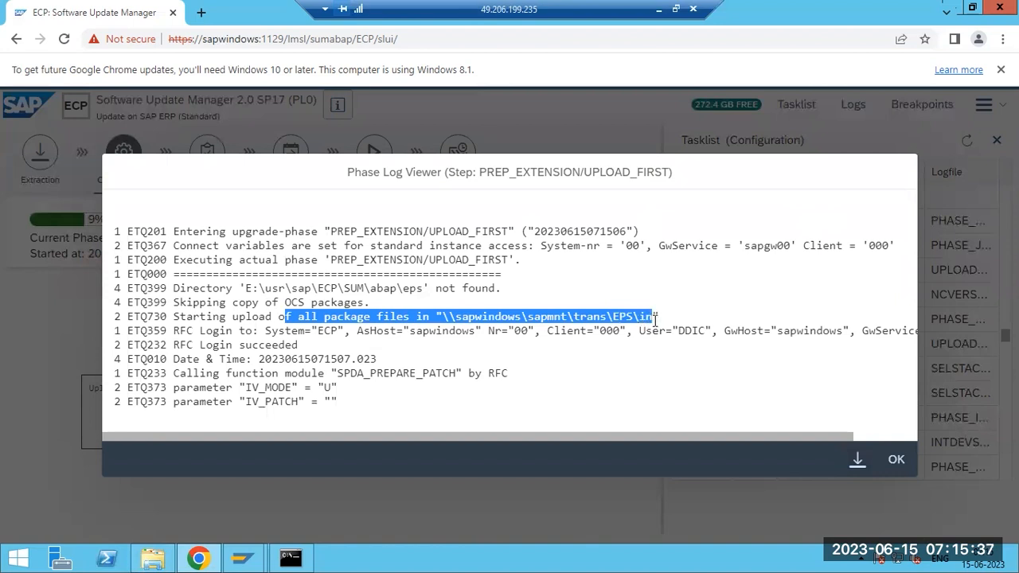
{"action": "left_click", "coordinate": [896, 459]}
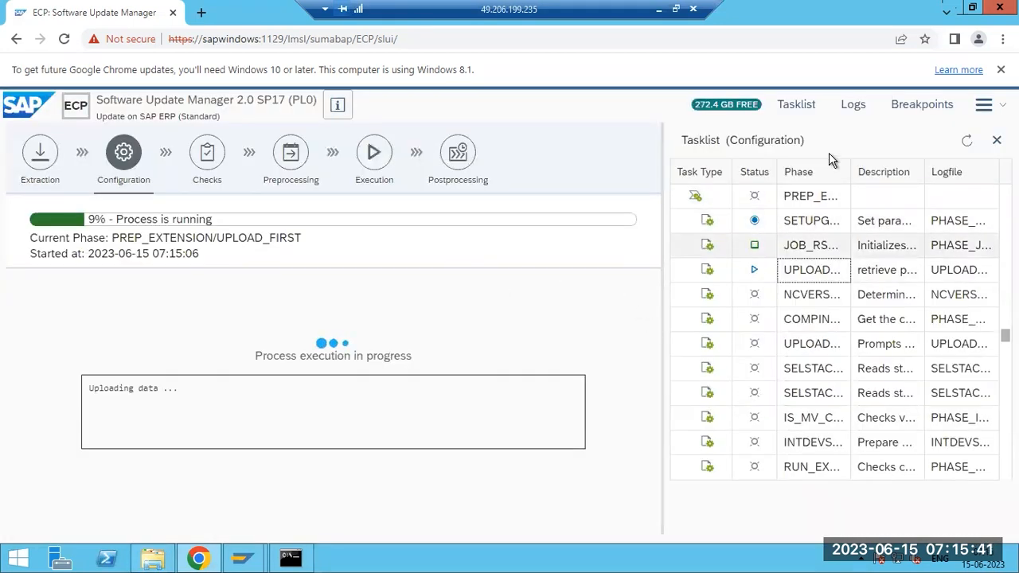
- Open UPLOADFIRST.LOG, confirm 0292 patches were successfully uploaded, and close the viewer
{"action": "left_click", "coordinate": [856, 102]}
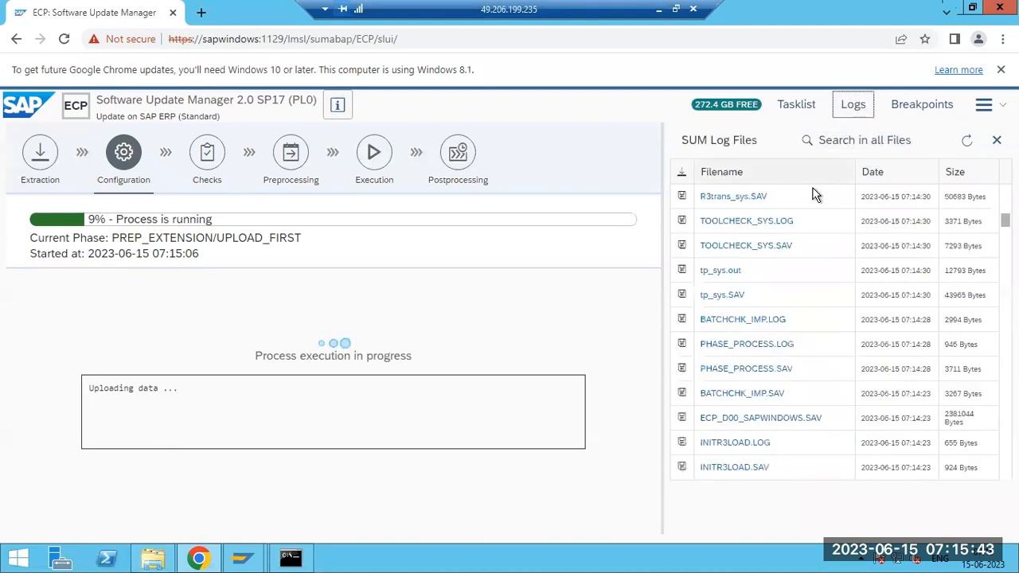
{"action": "scroll", "coordinate": [750, 216], "scroll_direction": "up", "scroll_amount": 3}
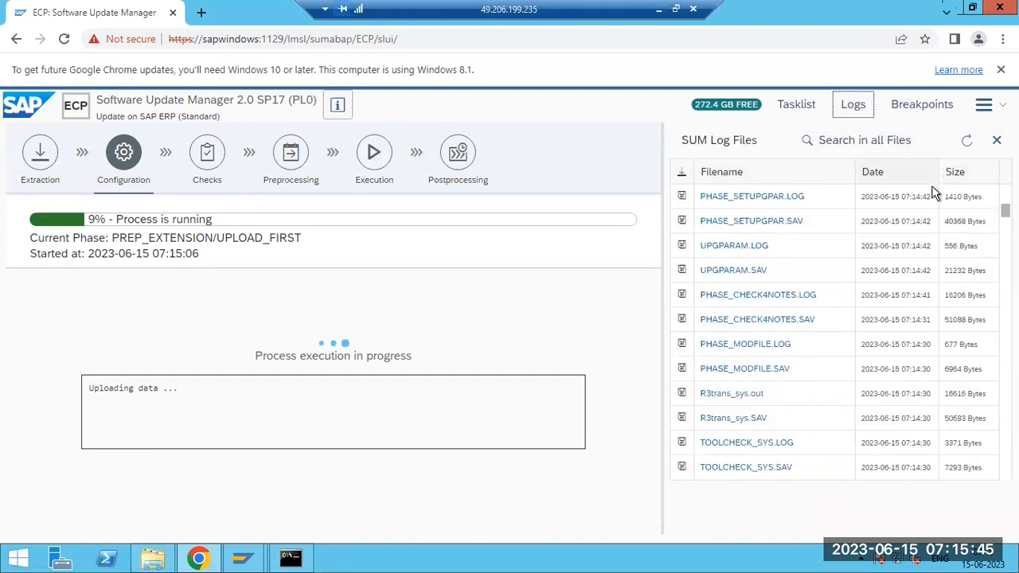
{"action": "scroll", "coordinate": [848, 221], "scroll_direction": "up", "scroll_amount": 5}
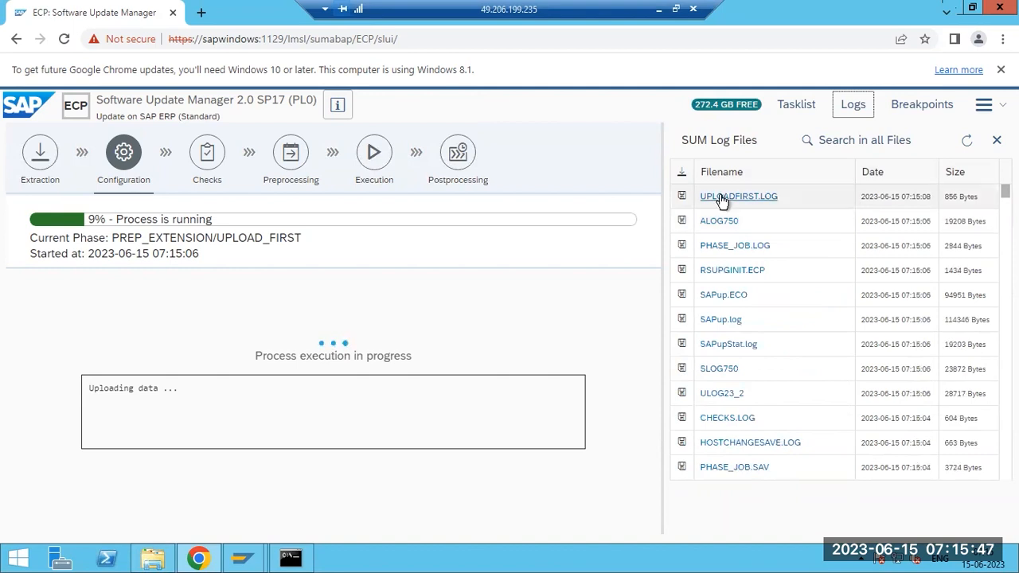
{"action": "left_click", "coordinate": [751, 197]}
{"action": "left_click_drag", "start_coordinate": [346, 447], "coordinate": [549, 442]}
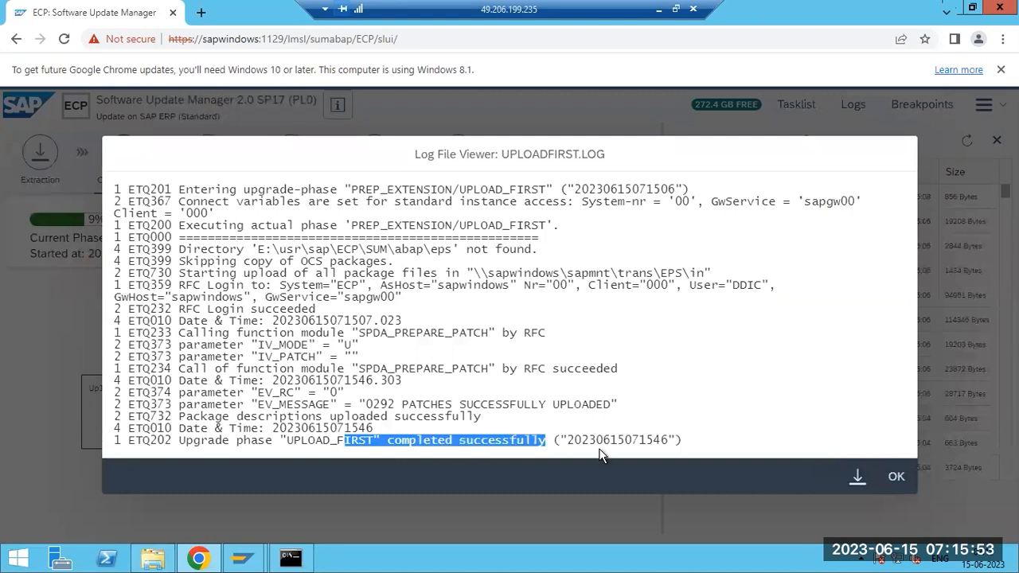
{"action": "left_click_drag", "start_coordinate": [330, 406], "coordinate": [607, 408]}
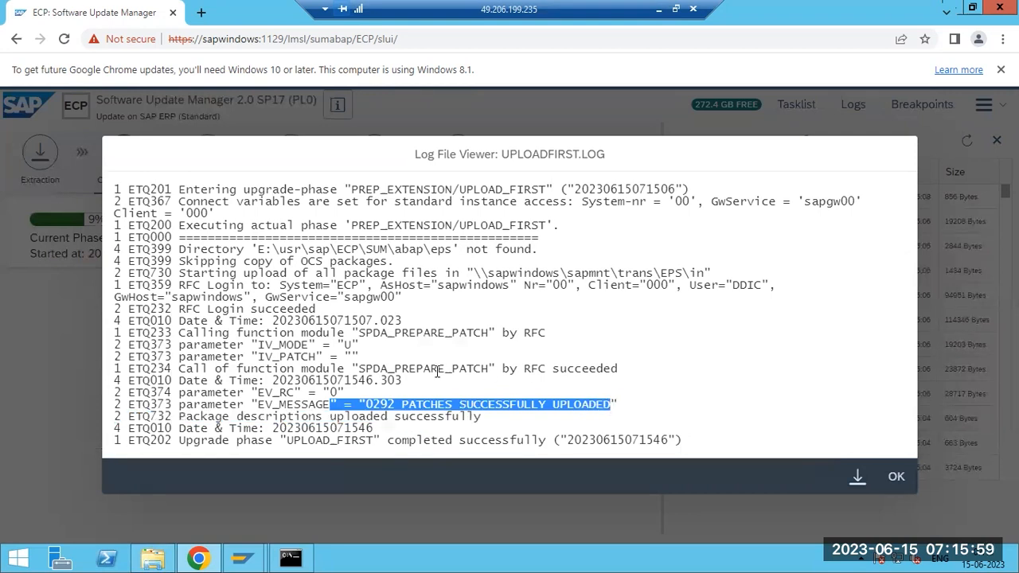
{"action": "left_click_drag", "start_coordinate": [437, 372], "coordinate": [475, 370]}
{"action": "left_click_drag", "start_coordinate": [373, 406], "coordinate": [623, 404]}
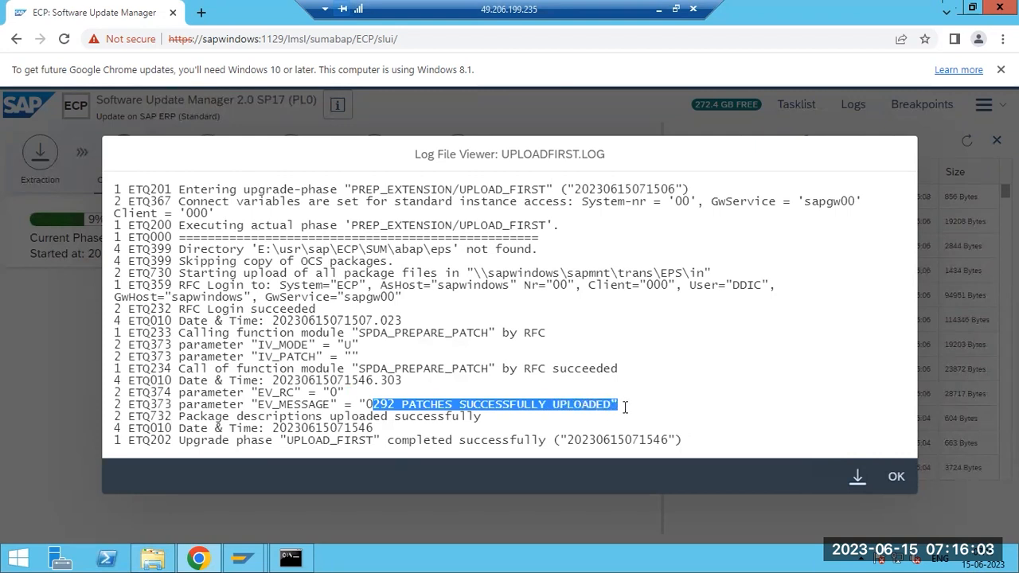
{"action": "left_click", "coordinate": [895, 476]}
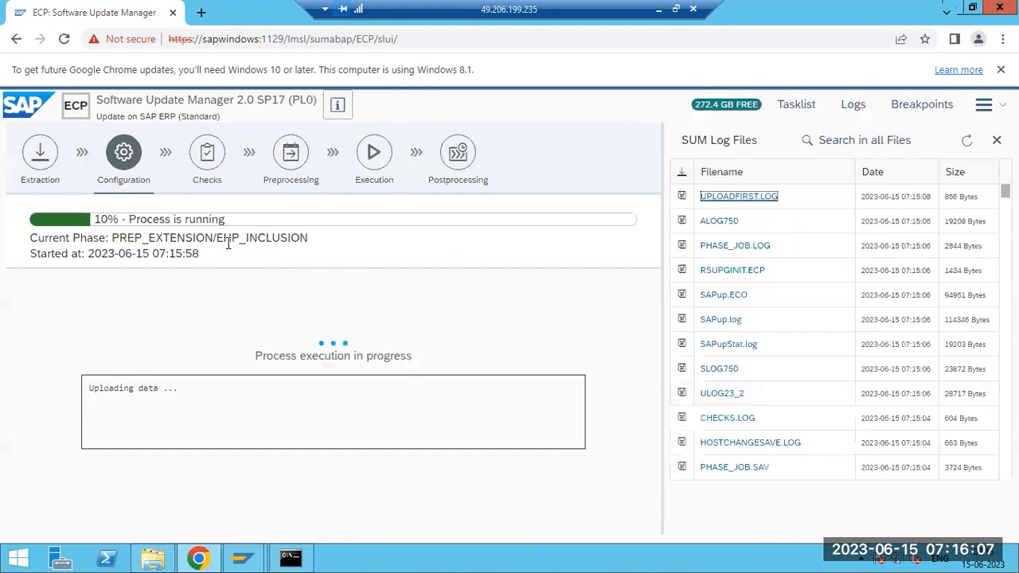
- Refresh the SUM log list and open EHP_INCLUSION.LOG for the running phase
{"action": "left_click_drag", "start_coordinate": [216, 238], "coordinate": [317, 235]}
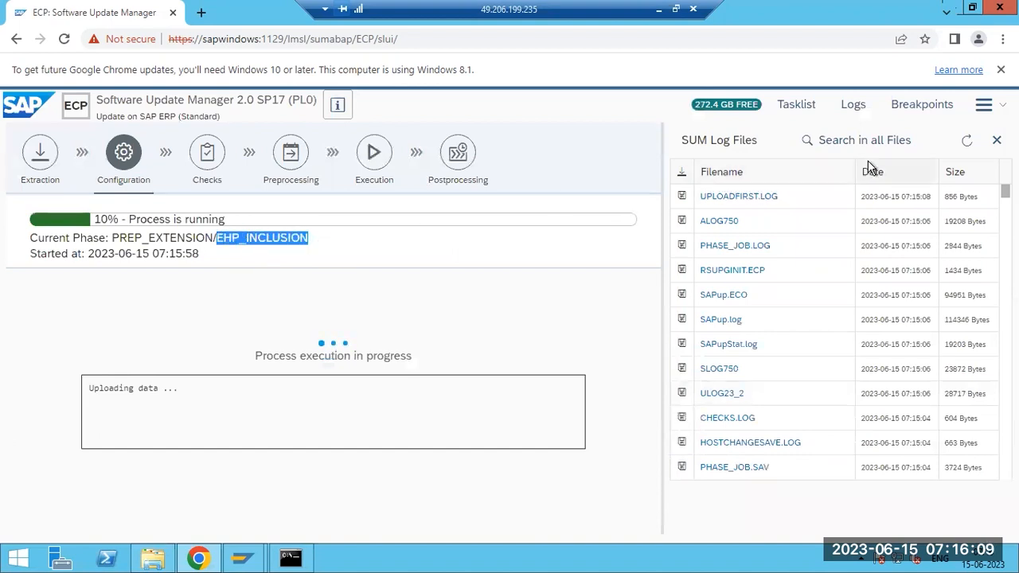
{"action": "left_click", "coordinate": [966, 140]}
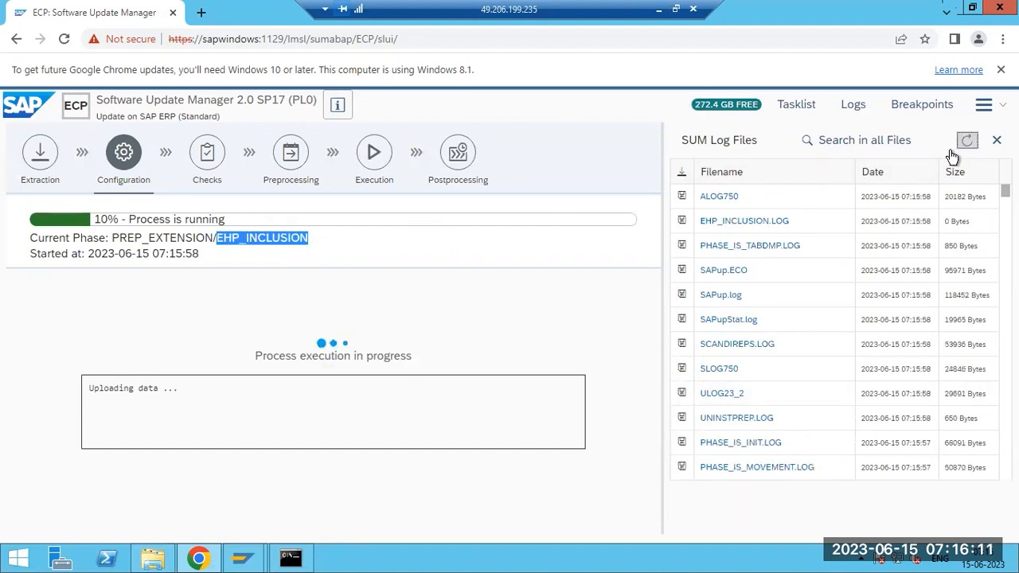
{"action": "left_click", "coordinate": [766, 222]}
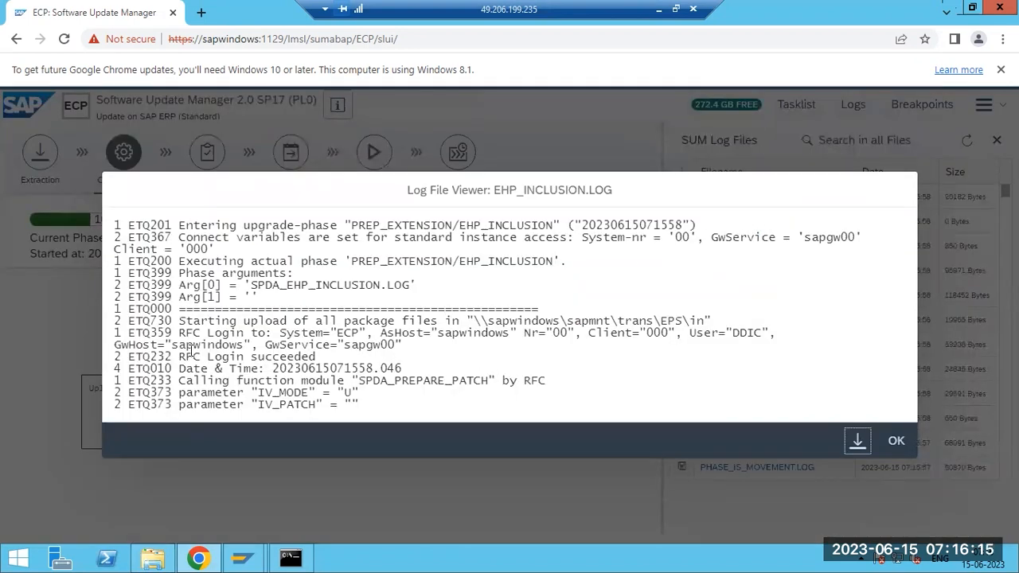
- Check the DDIC RFC login in client 000 and SPDA_PREPARE_PATCH call, then refresh and reopen the log
{"action": "left_click_drag", "start_coordinate": [189, 355], "coordinate": [316, 356]}
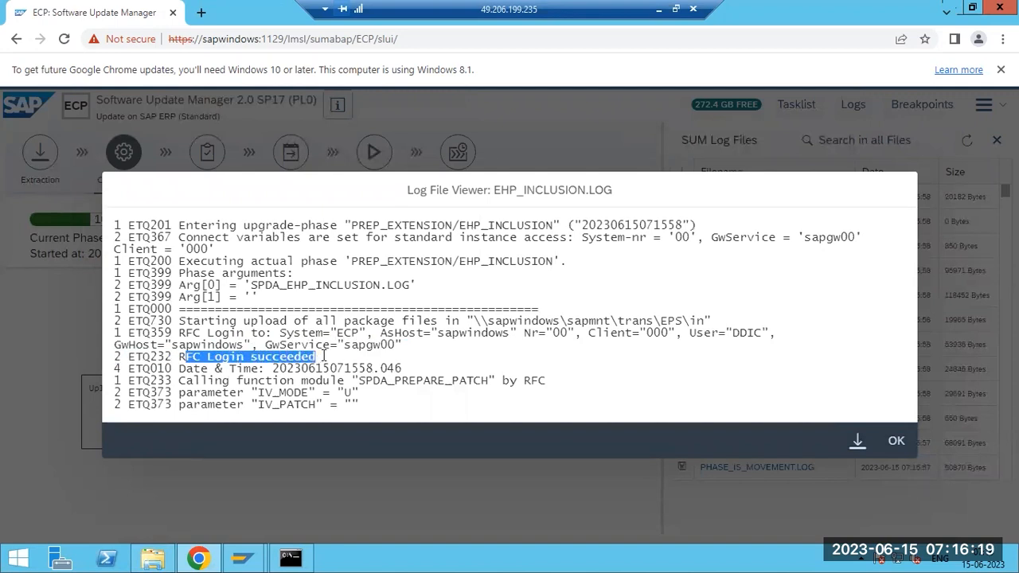
{"action": "double_click", "coordinate": [750, 335]}
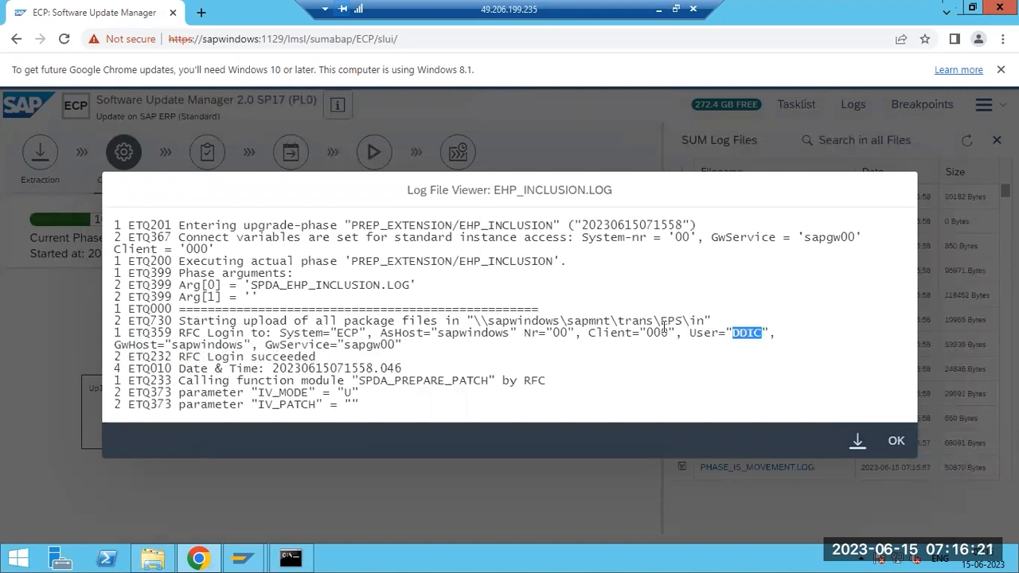
{"action": "double_click", "coordinate": [659, 332]}
{"action": "left_click_drag", "start_coordinate": [244, 379], "coordinate": [512, 388]}
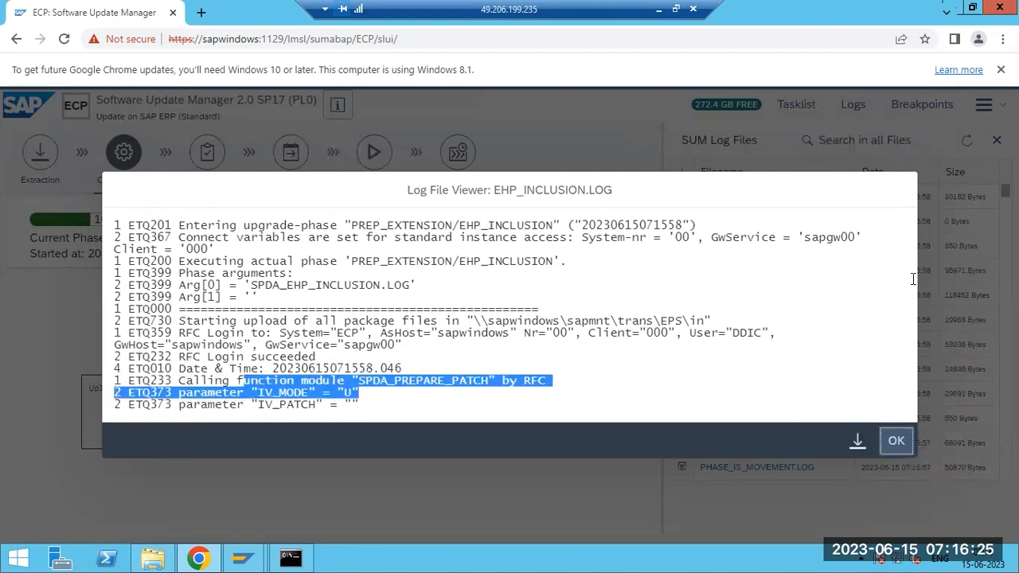
{"action": "left_click", "coordinate": [896, 440]}
{"action": "left_click", "coordinate": [969, 140]}
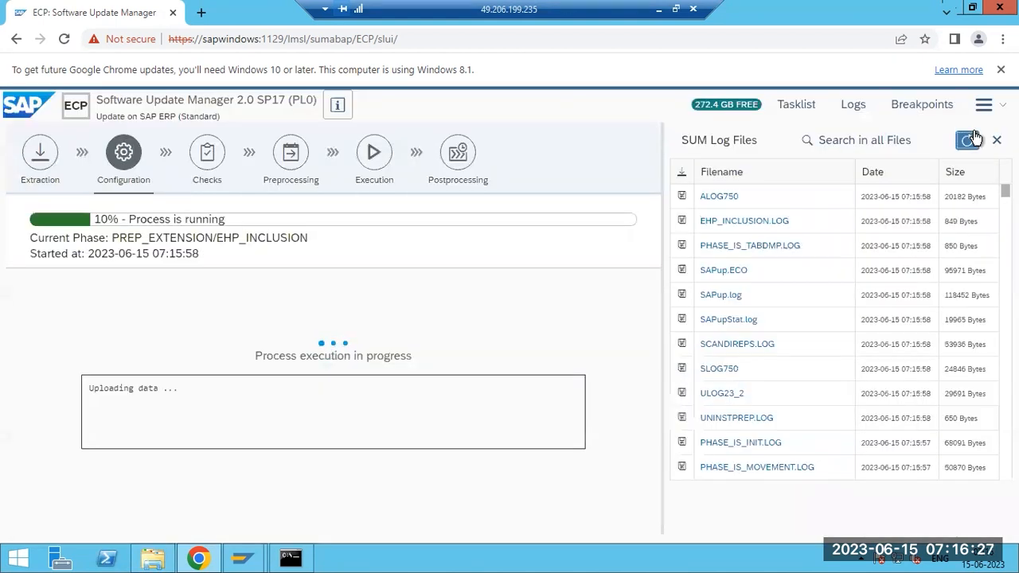
{"action": "left_click", "coordinate": [758, 222]}
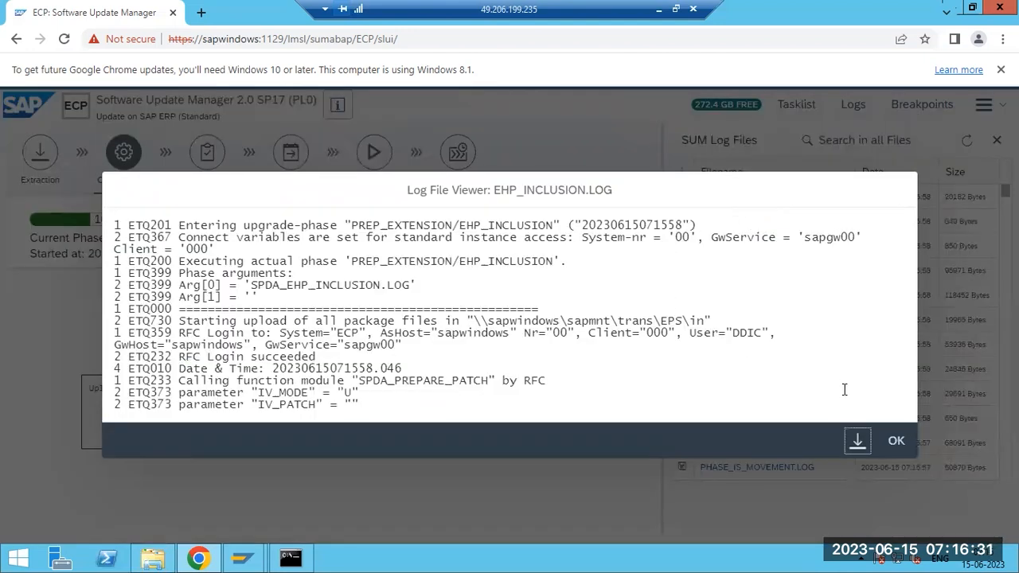
- Close the EHP_INCLUSION.LOG viewer and refresh the SUM log file list during the 2-package extraction
{"action": "left_click", "coordinate": [895, 442]}
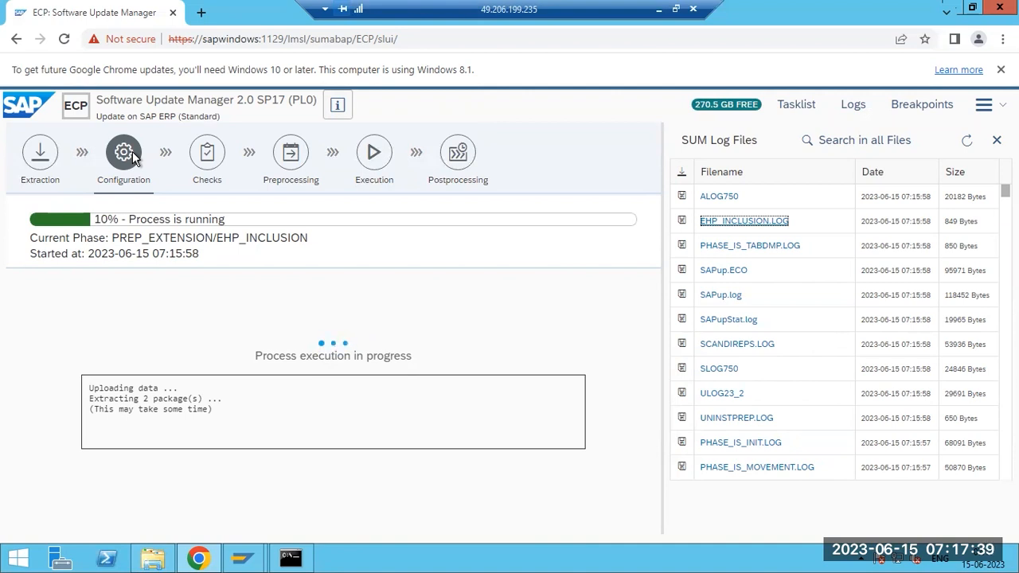
{"action": "left_click", "coordinate": [965, 143]}
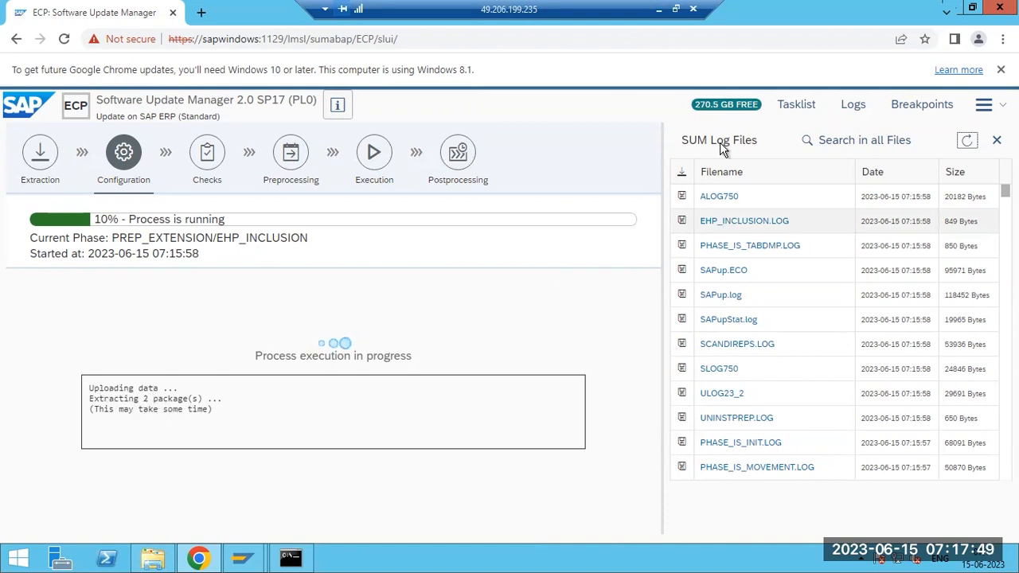
- Restore the remote desktop session and choose Wait so the unresponsive SUM page keeps running
{"action": "right_click", "coordinate": [472, 557]}
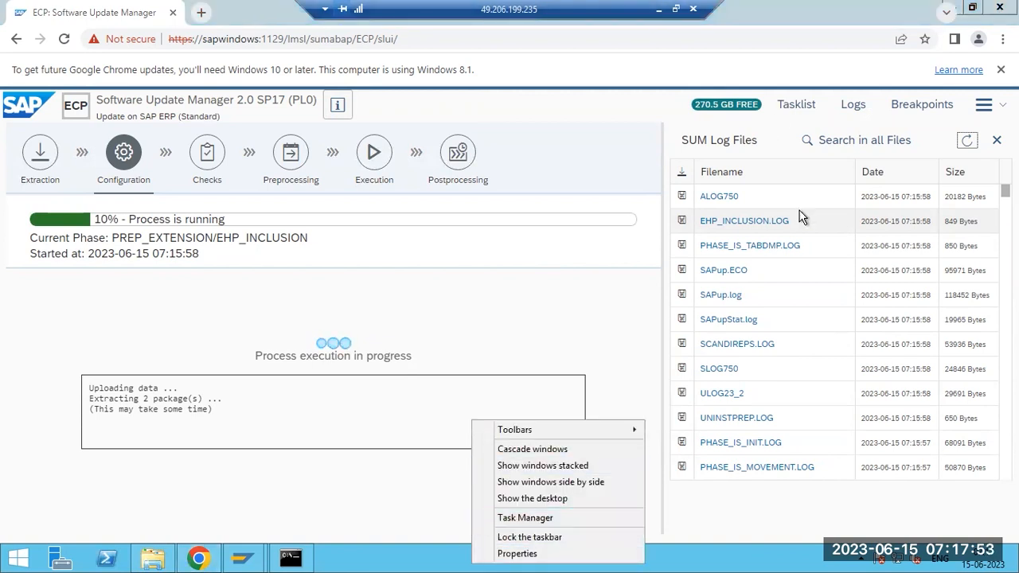
{"action": "left_click", "coordinate": [967, 147]}
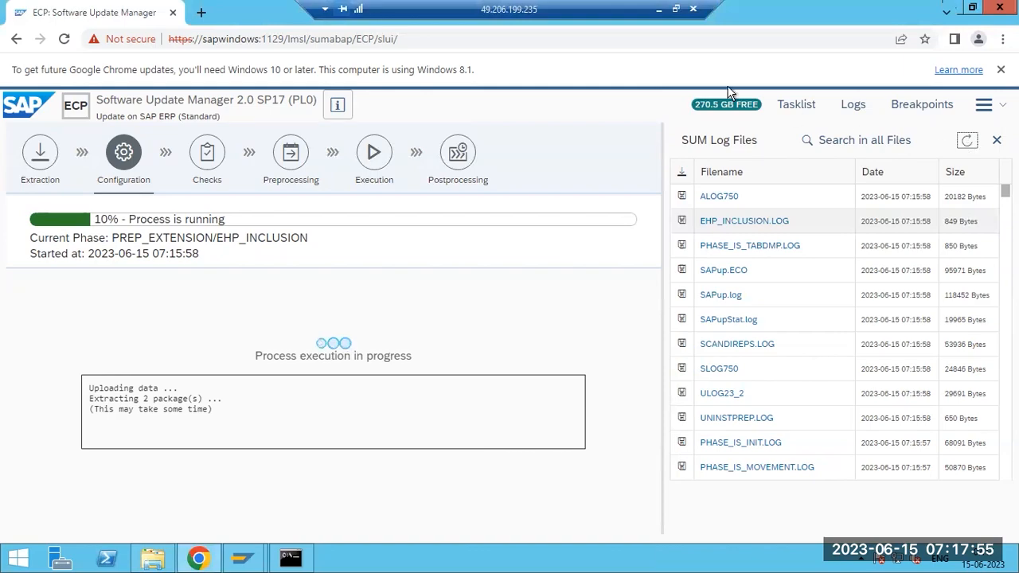
{"action": "left_click", "coordinate": [659, 9]}
{"action": "mouse_move", "coordinate": [415, 557]}
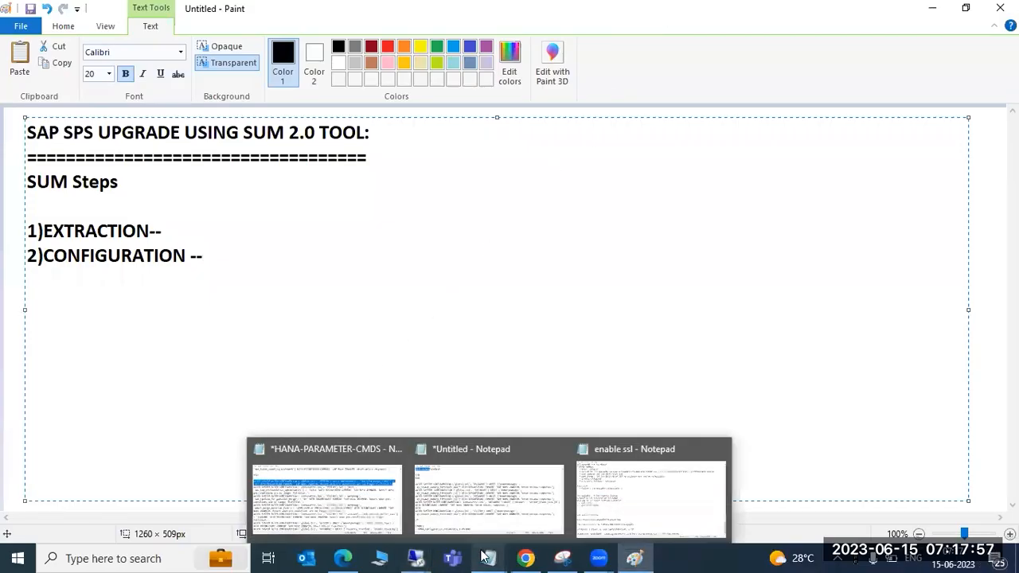
{"action": "left_click", "coordinate": [534, 483]}
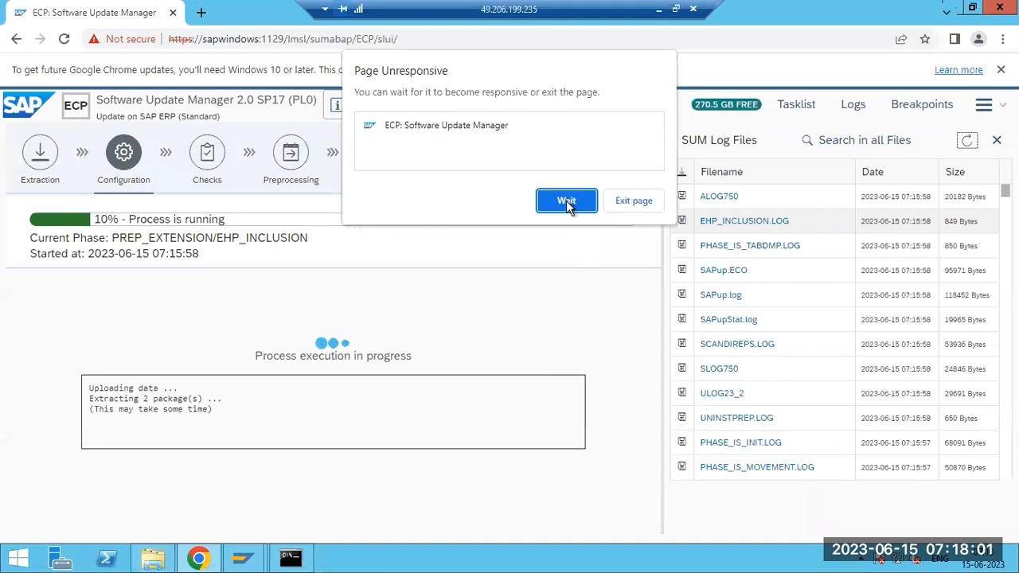
{"action": "left_click", "coordinate": [567, 205]}
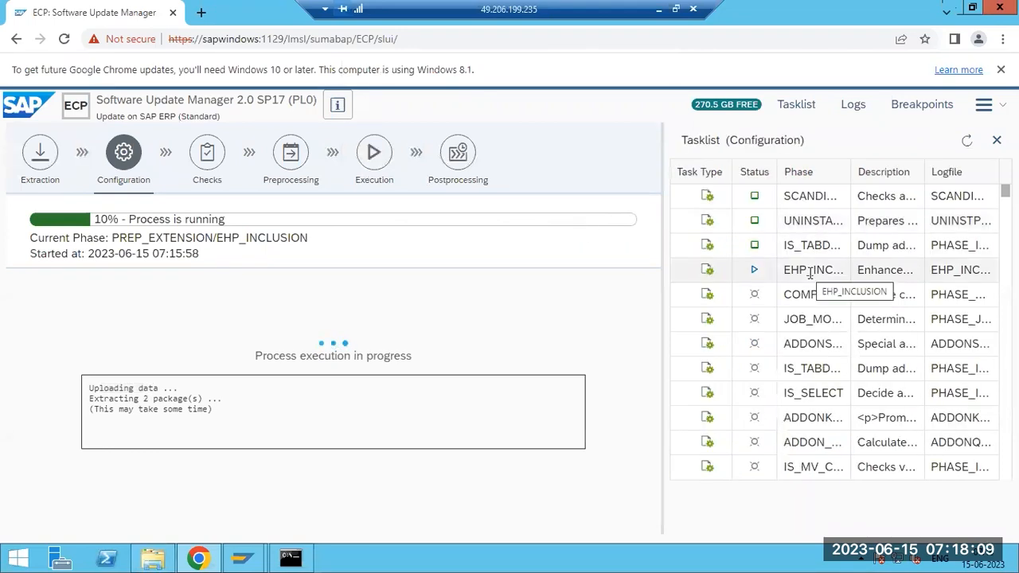
- Review the running EHP_INCLUSION phase log, refresh the Configuration task list, and show the SUM log files
{"action": "left_click", "coordinate": [810, 273]}
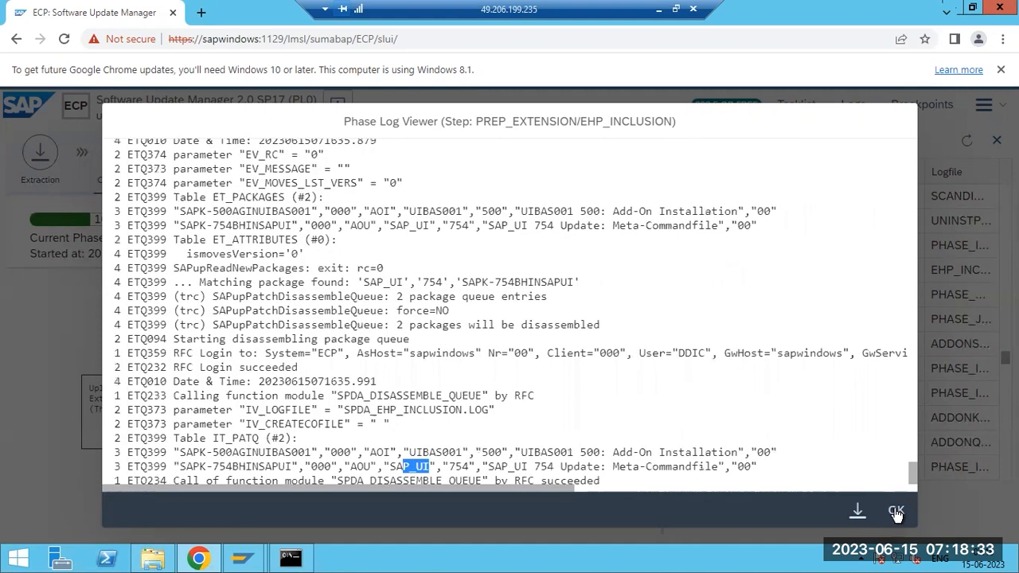
{"action": "left_click", "coordinate": [895, 512]}
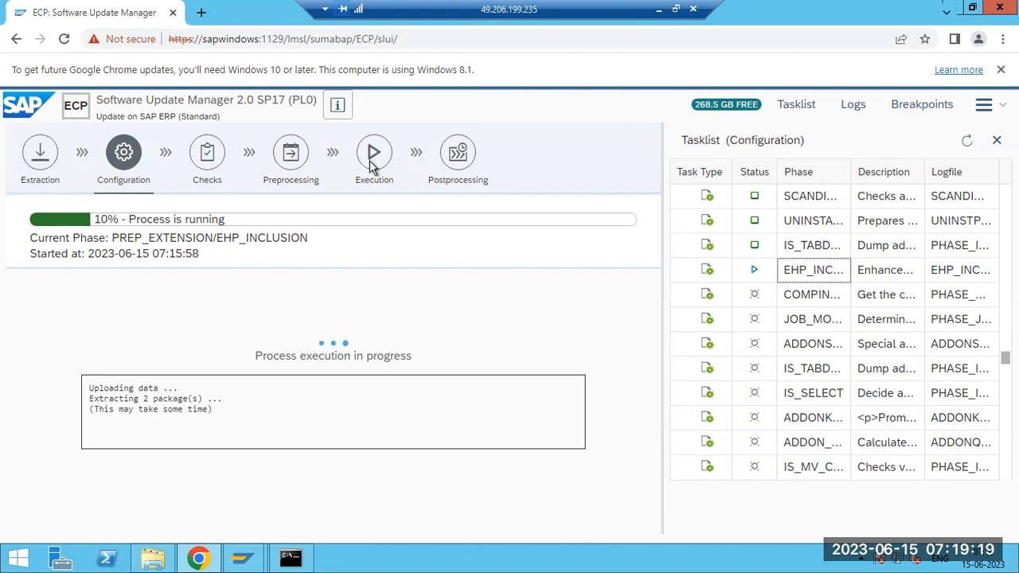
{"action": "left_click", "coordinate": [966, 142]}
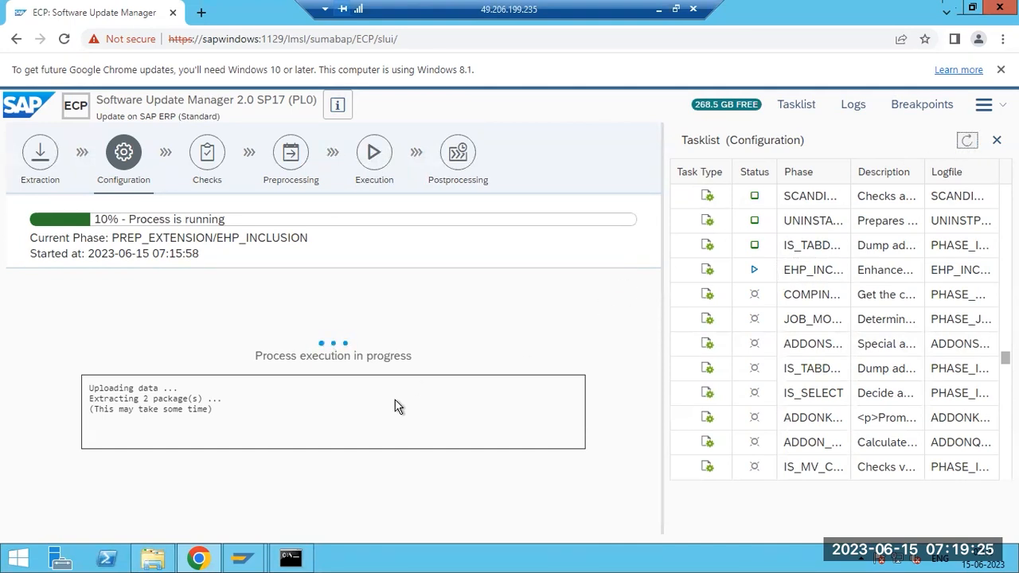
{"action": "left_click", "coordinate": [853, 107]}
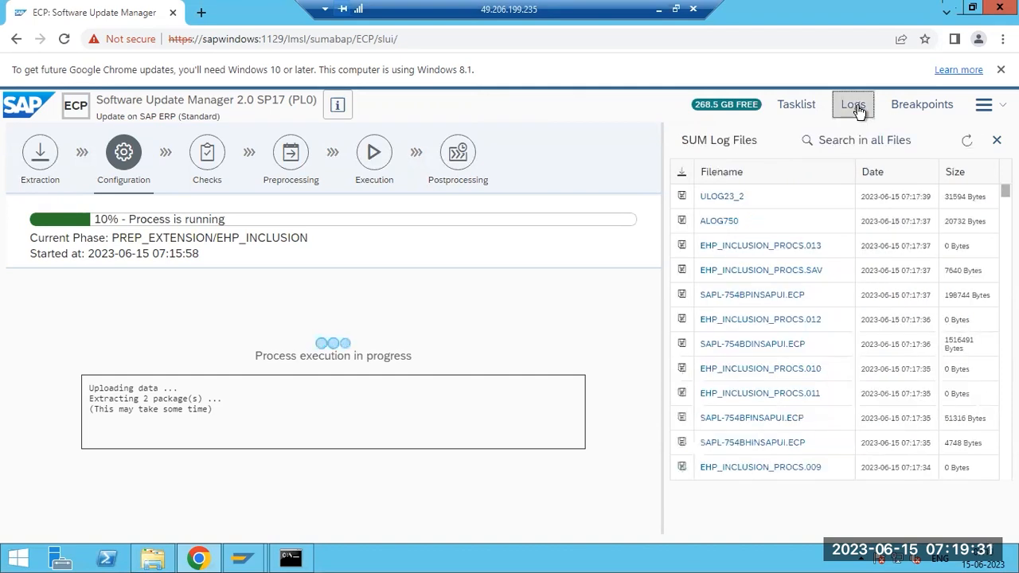
{"action": "left_click", "coordinate": [853, 107]}
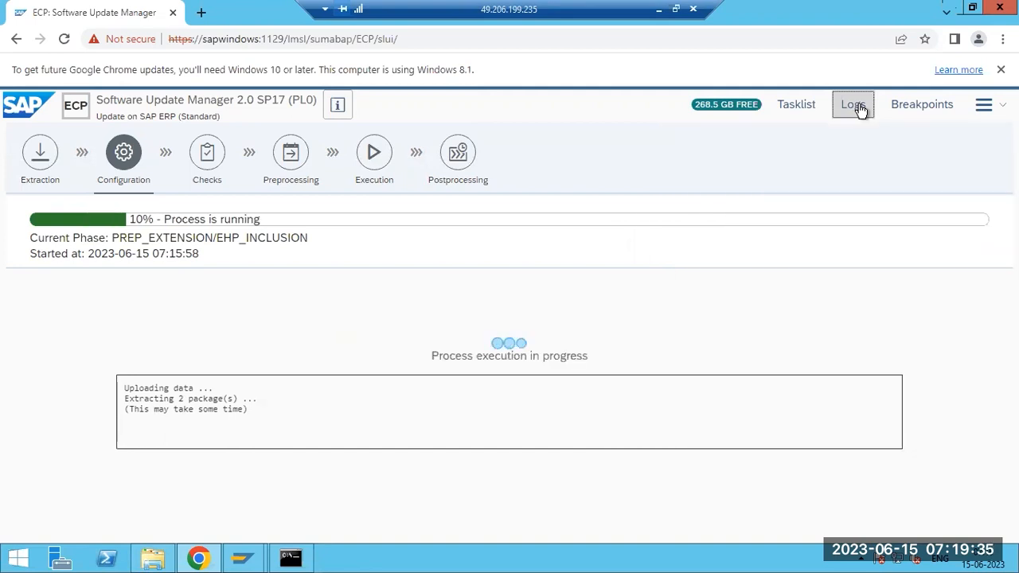
{"action": "left_click", "coordinate": [858, 108]}
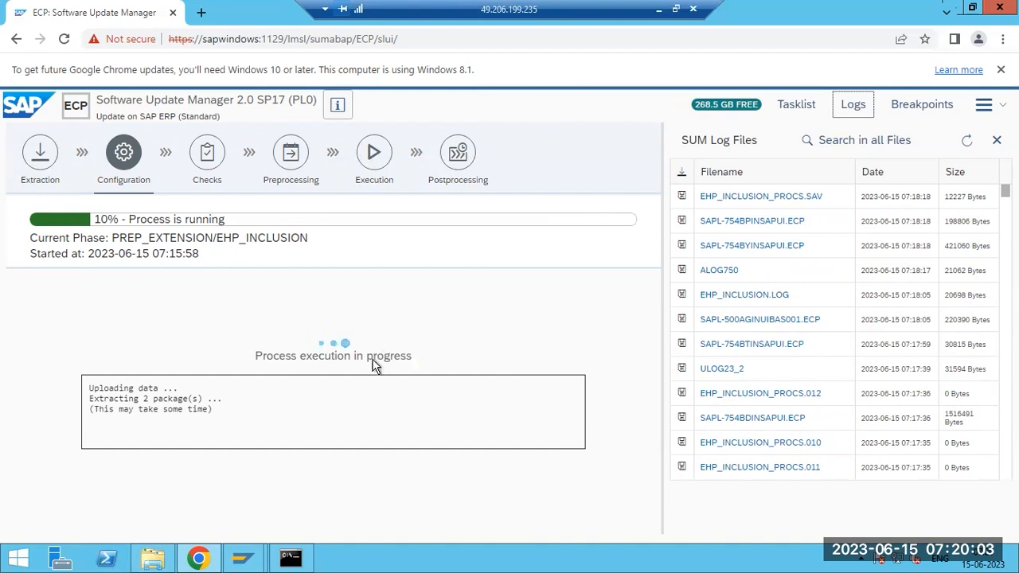
- Show the desktop, cancel the SAP Logon security warning, and select the SAP MMC shortcut
{"action": "right_click", "coordinate": [417, 553]}
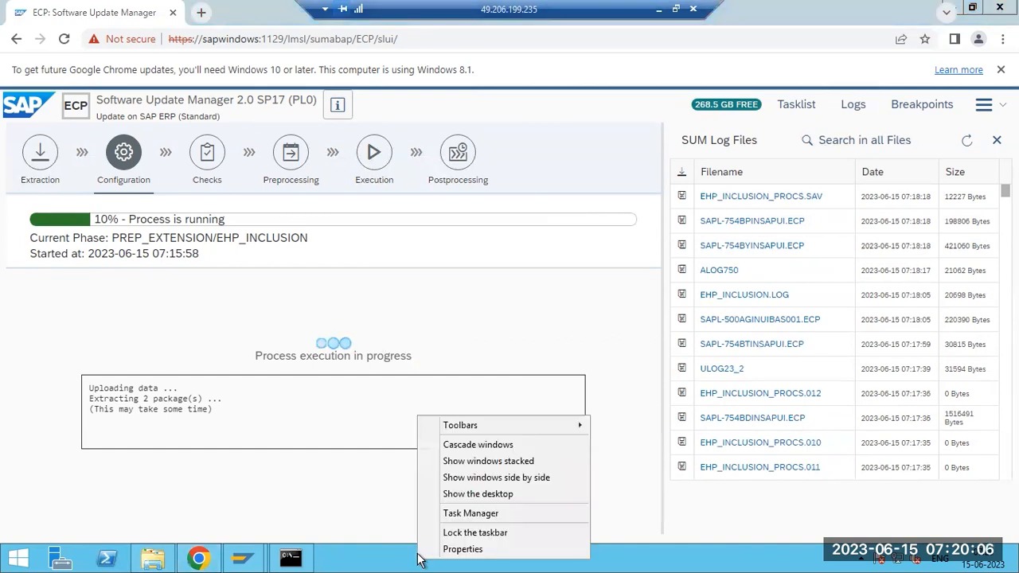
{"action": "left_click", "coordinate": [471, 497]}
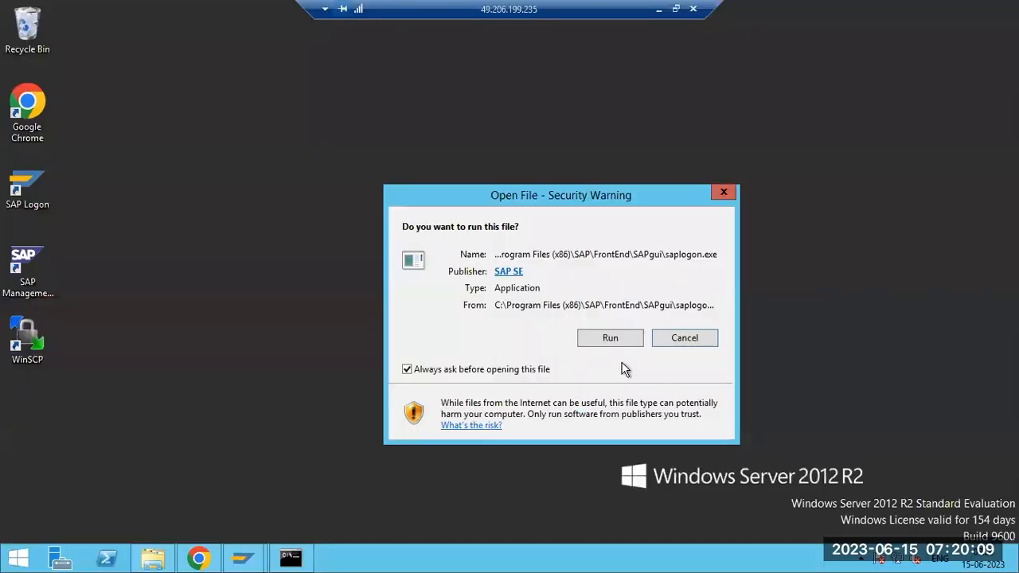
{"action": "left_click", "coordinate": [682, 337]}
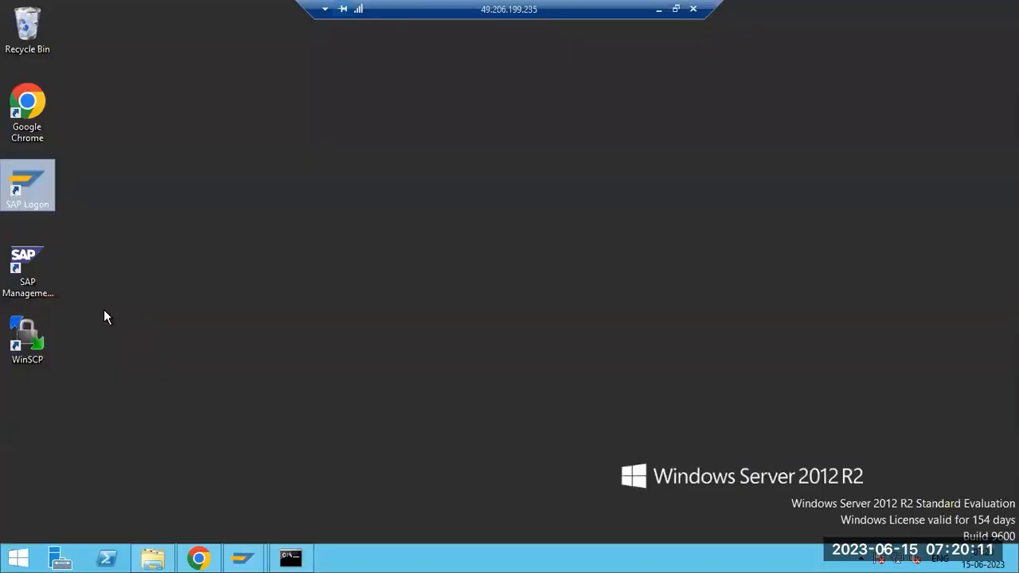
{"action": "left_click", "coordinate": [30, 265]}
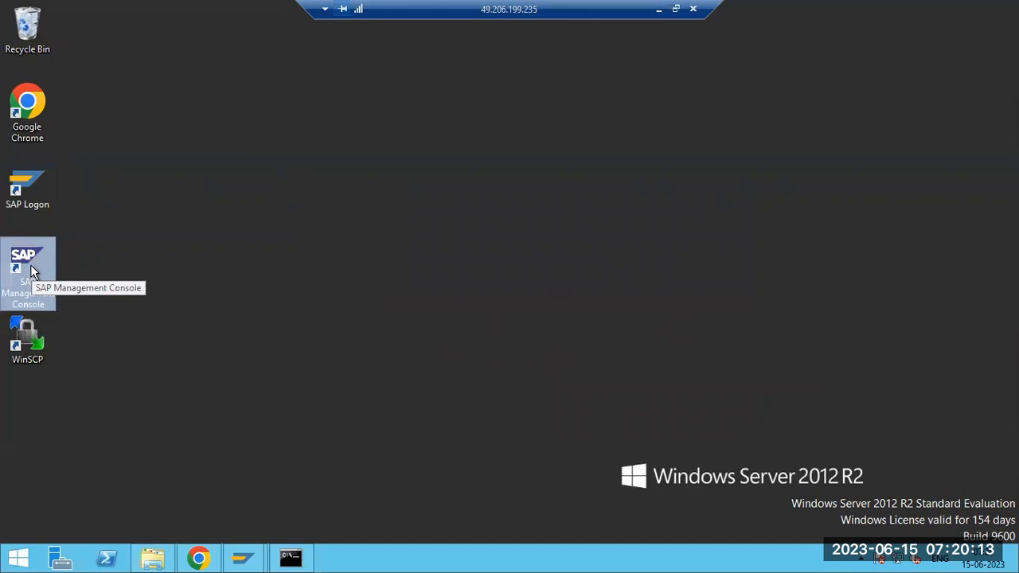
- Refresh the SUM log file list, then launch SAP Management Console as administrator
{"action": "left_click", "coordinate": [446, 559]}
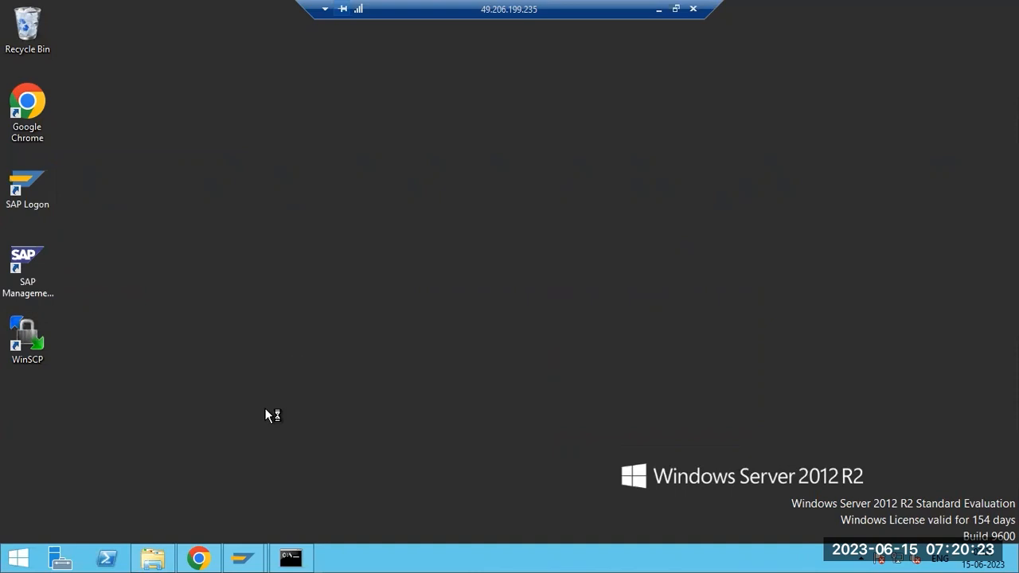
{"action": "left_click", "coordinate": [197, 558]}
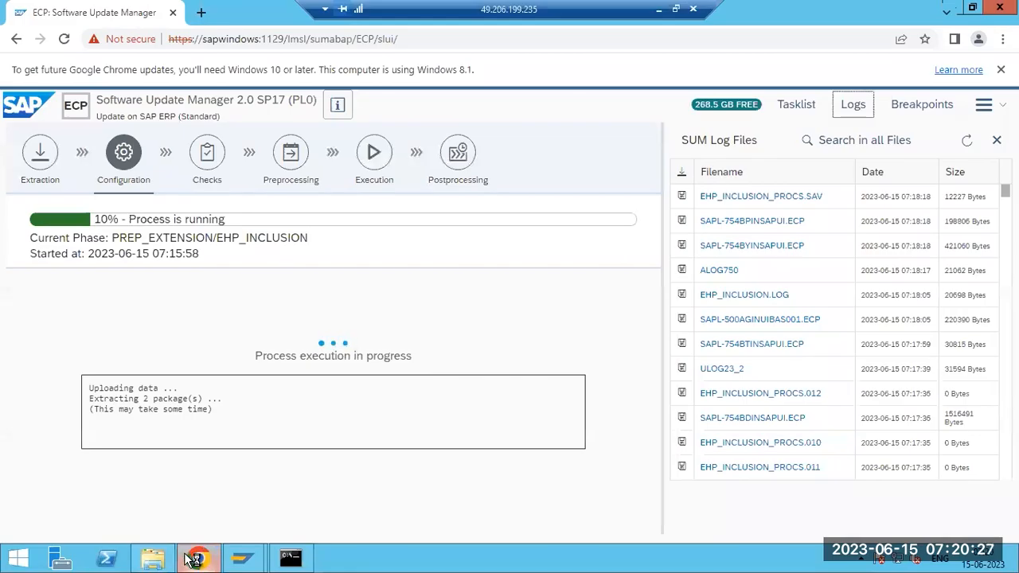
{"action": "left_click", "coordinate": [966, 143]}
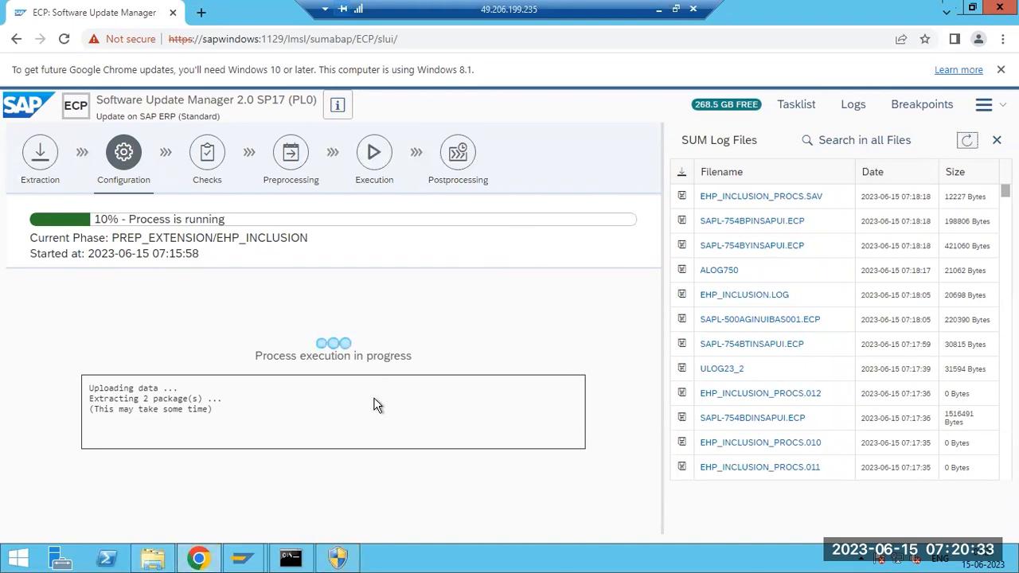
{"action": "left_click", "coordinate": [338, 555]}
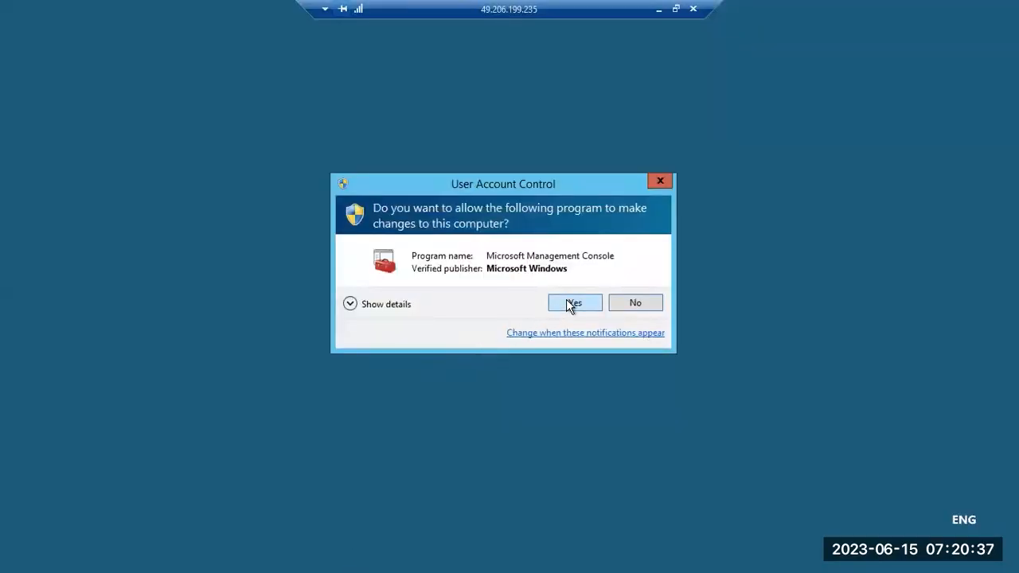
- Allow the console through UAC and expand SAP Systems to the TST system and its instances
{"action": "left_click", "coordinate": [572, 304]}
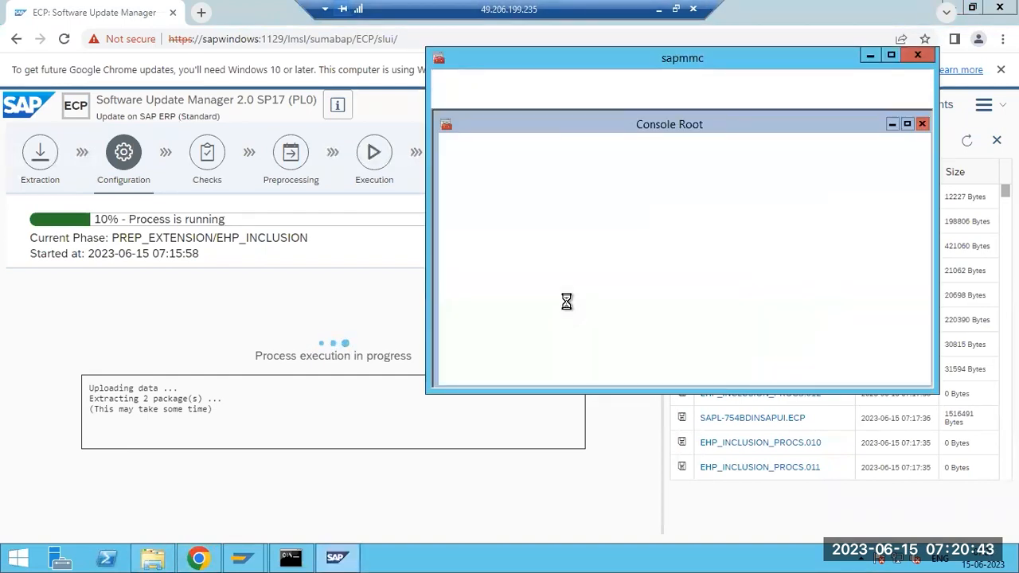
{"action": "left_click", "coordinate": [449, 155]}
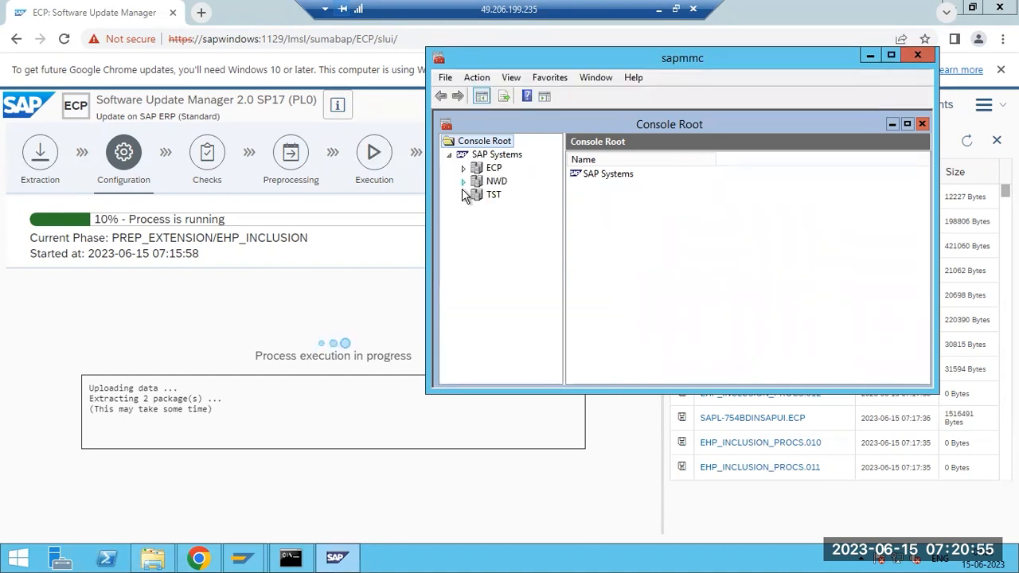
{"action": "left_click", "coordinate": [463, 195]}
{"action": "left_click", "coordinate": [477, 208]}
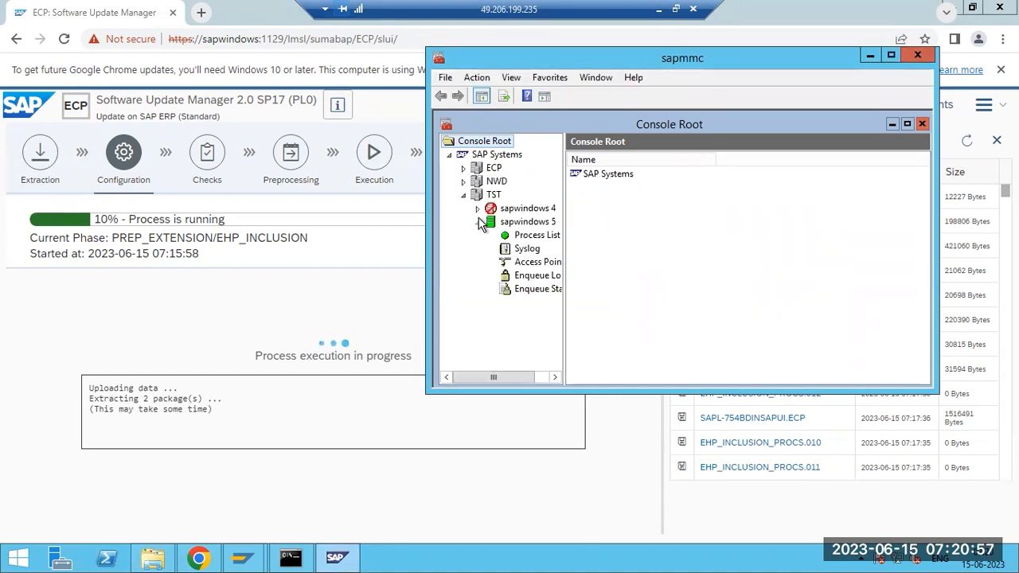
{"action": "left_click", "coordinate": [481, 196]}
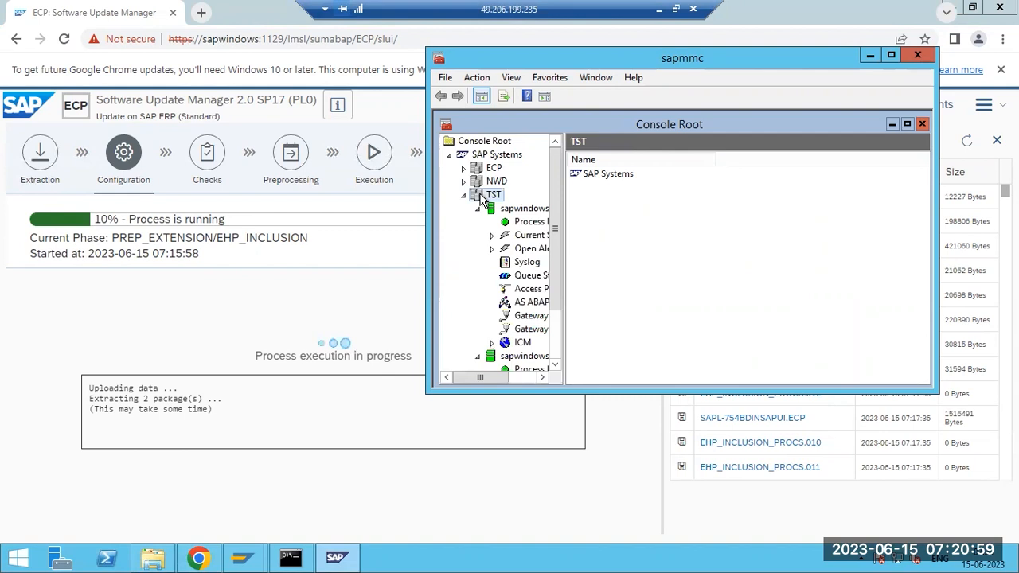
- Hard-stop all TST instances with the OS user password, confirm they are stopping, then minimise the console
{"action": "right_click", "coordinate": [480, 198]}
{"action": "left_click", "coordinate": [514, 222]}
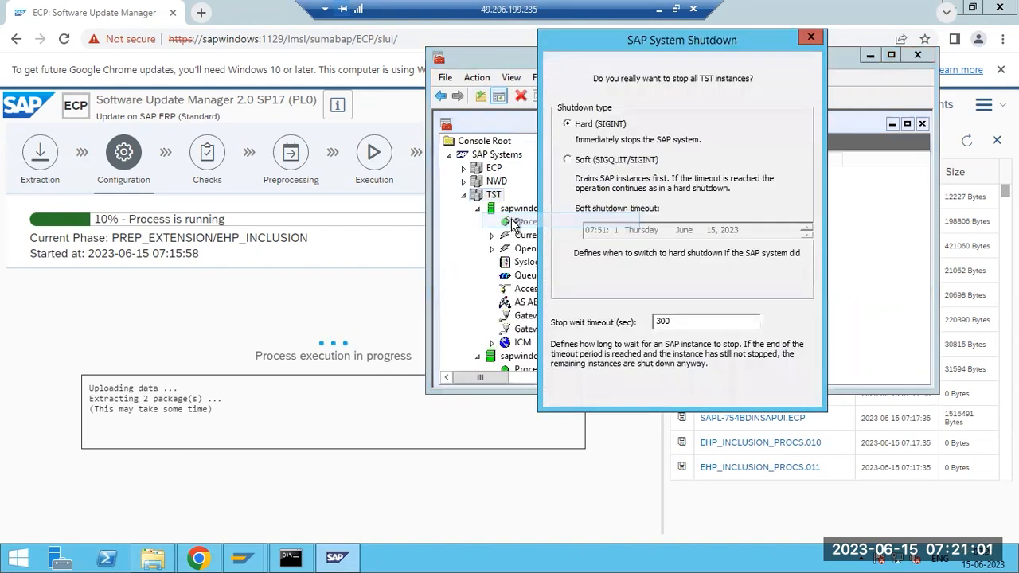
{"action": "left_click", "coordinate": [612, 385]}
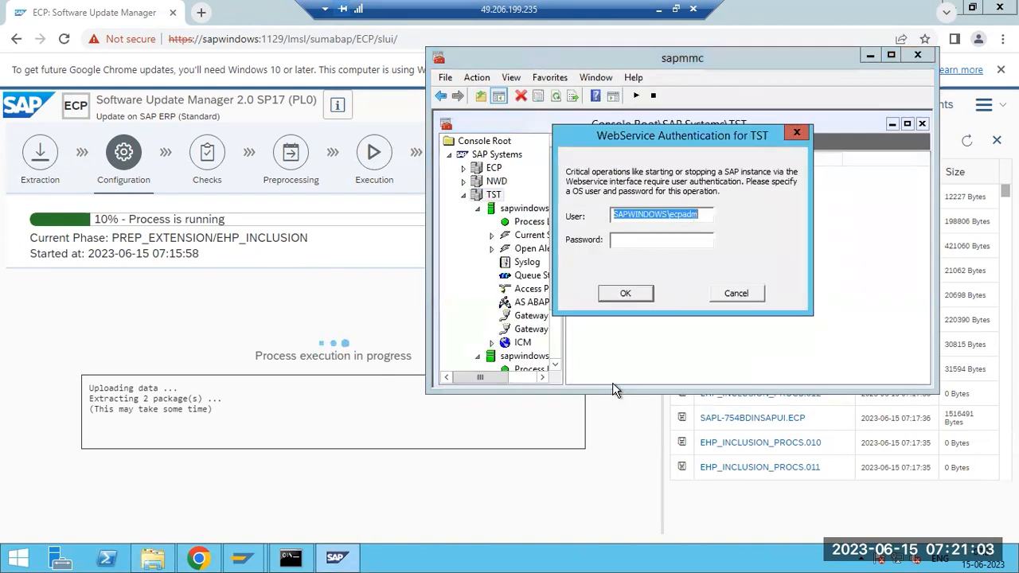
{"action": "left_click", "coordinate": [648, 243]}
{"action": "type", "text": "*****"}
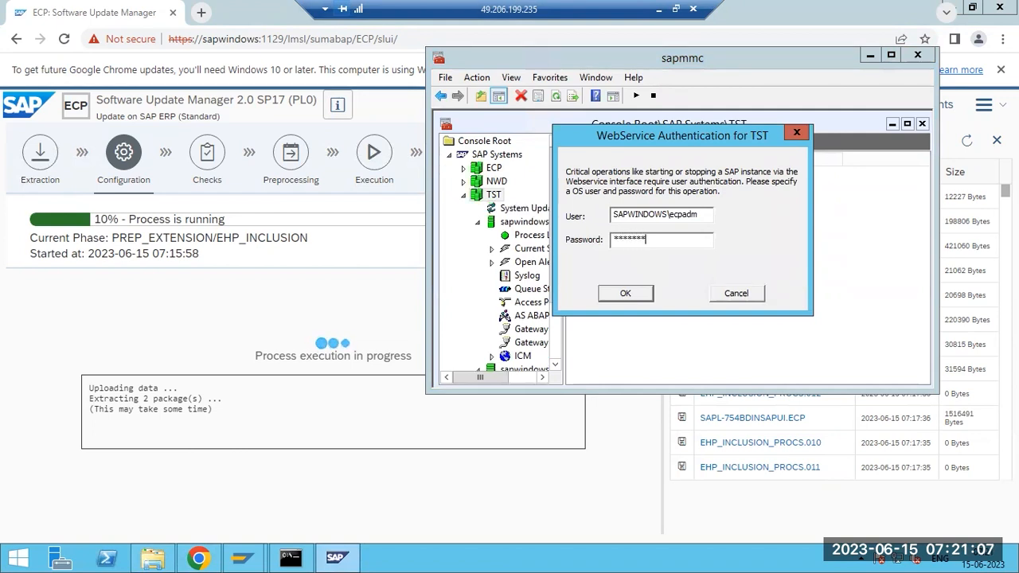
{"action": "key", "text": "Return"}
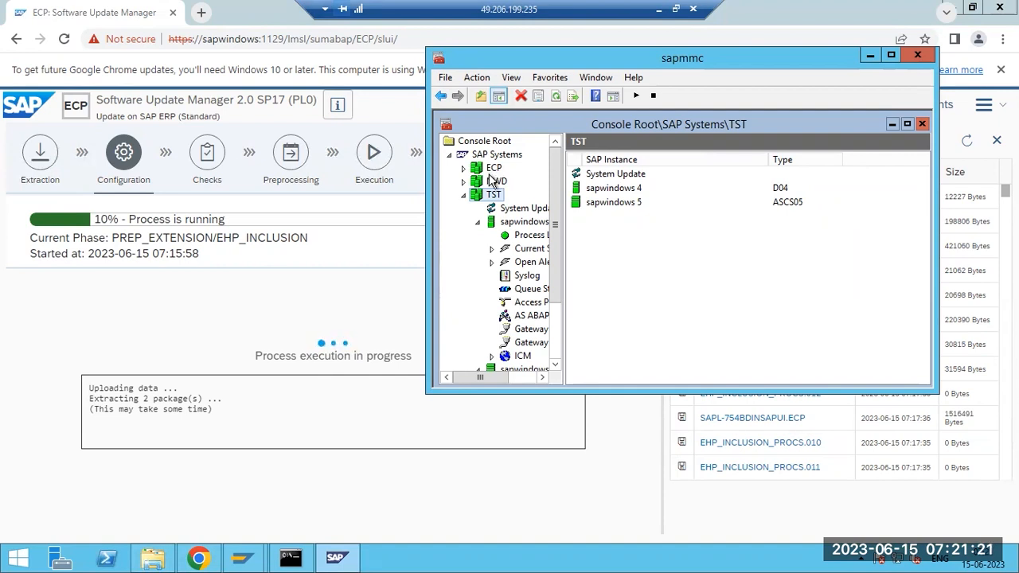
{"action": "left_click", "coordinate": [555, 96]}
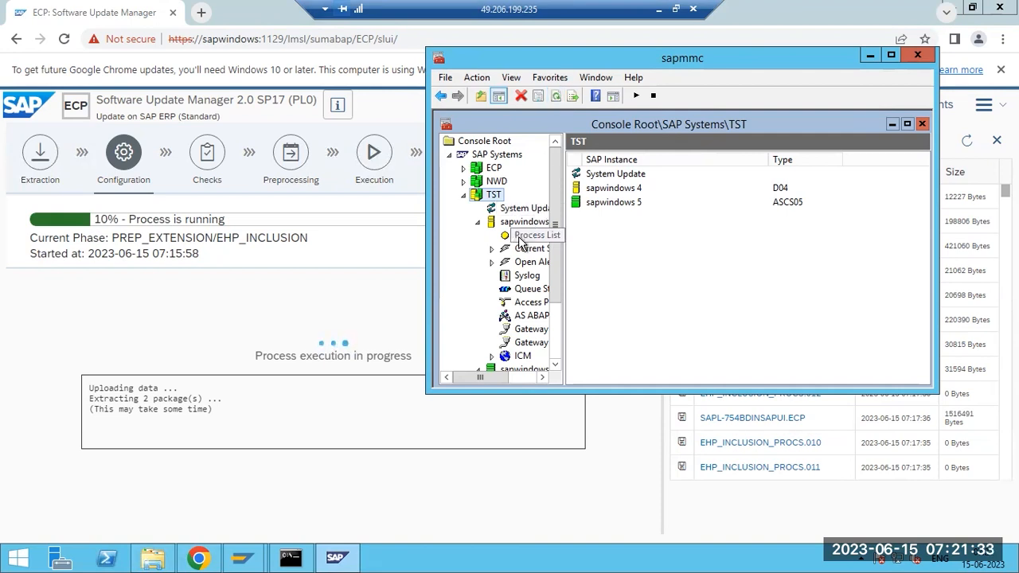
{"action": "left_click", "coordinate": [870, 55]}
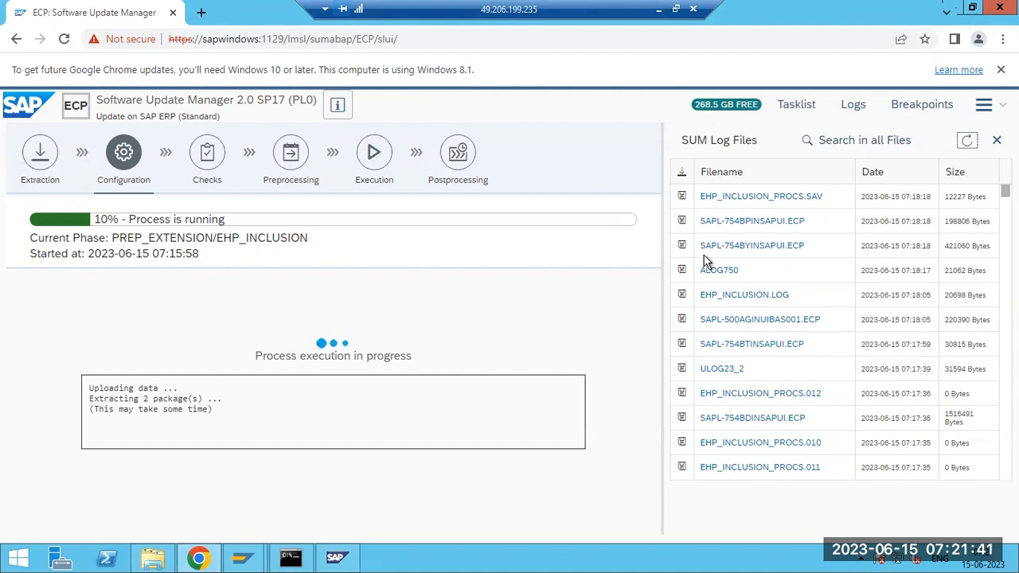
- Refresh the SUM log file list twice, then minimise the remote desktop session
{"action": "left_click", "coordinate": [969, 143]}
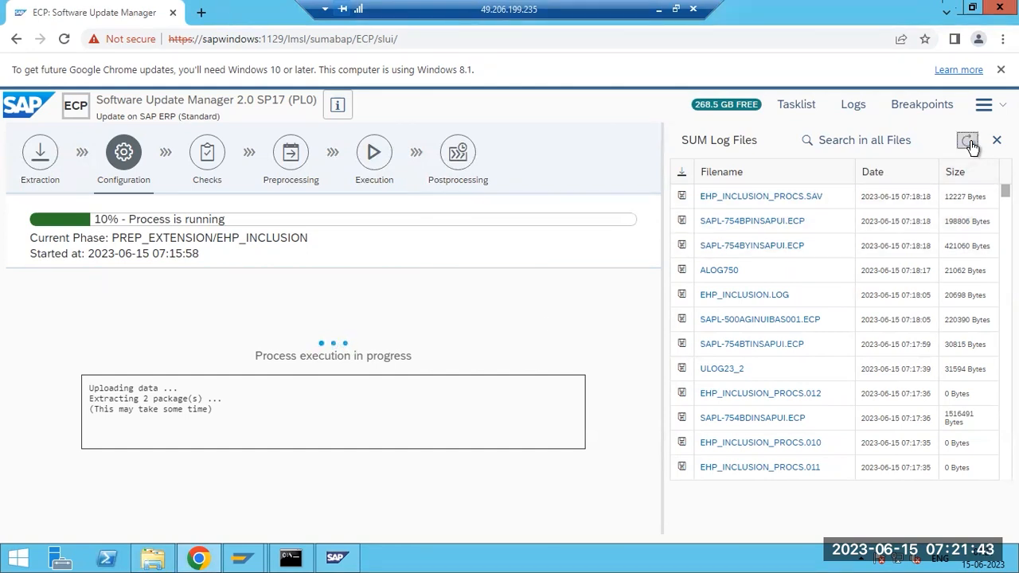
{"action": "left_click", "coordinate": [967, 142]}
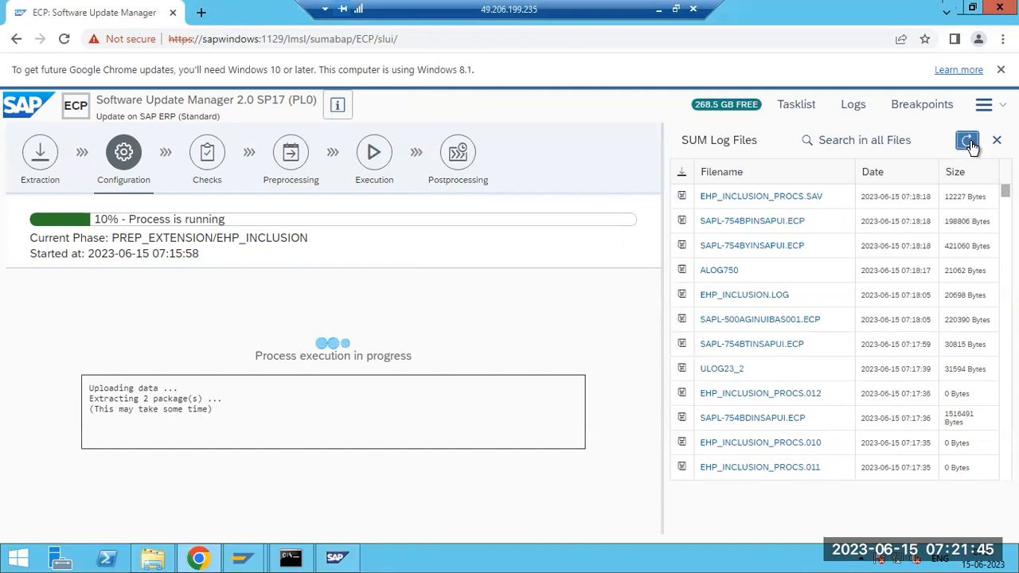
{"action": "left_click", "coordinate": [658, 9]}
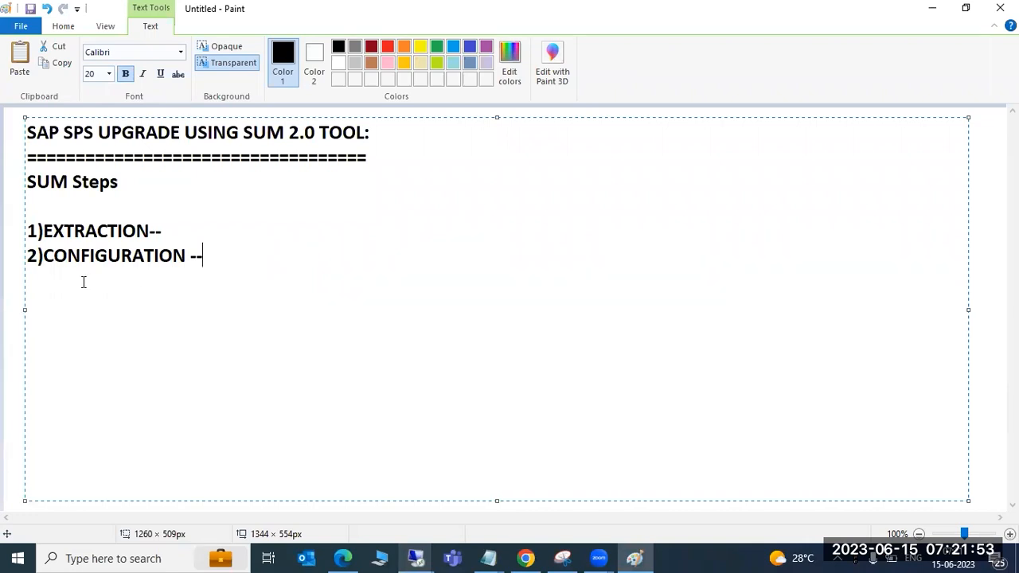
- Return from the Paint notes to the 49.206.199.235 remote session running SUM
{"action": "left_click", "coordinate": [417, 556]}
{"action": "left_click", "coordinate": [565, 498]}
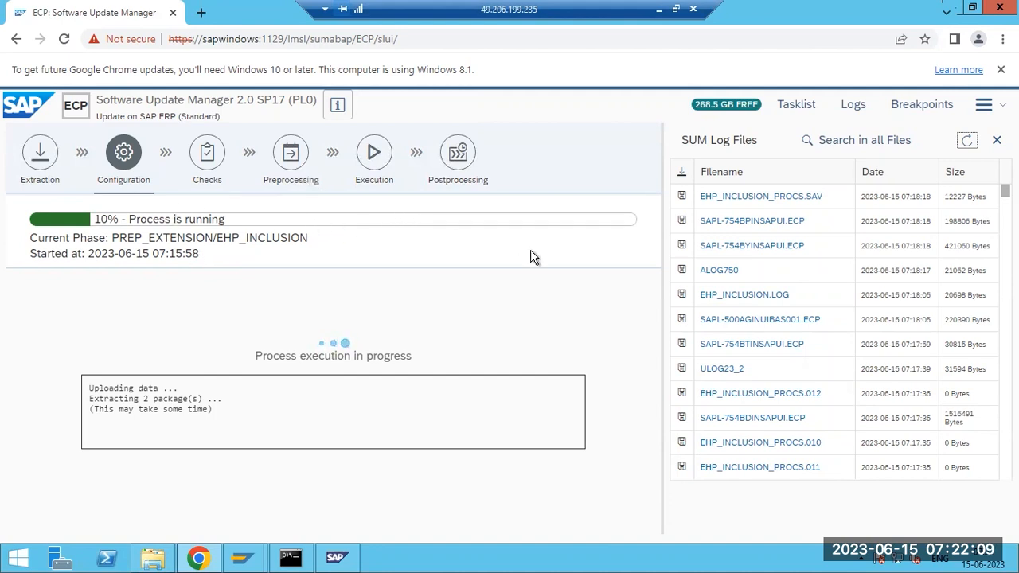
- Refresh the SUM log files, close SAP Management Console answering its save-settings prompt, then hide the log panel
{"action": "left_click", "coordinate": [966, 144]}
{"action": "left_click", "coordinate": [967, 148]}
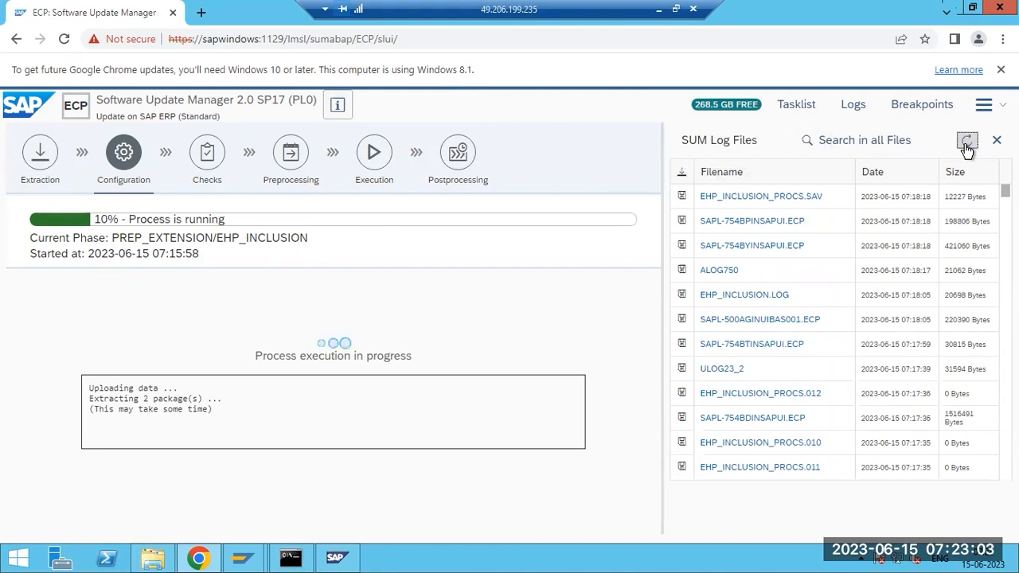
{"action": "left_click", "coordinate": [336, 559]}
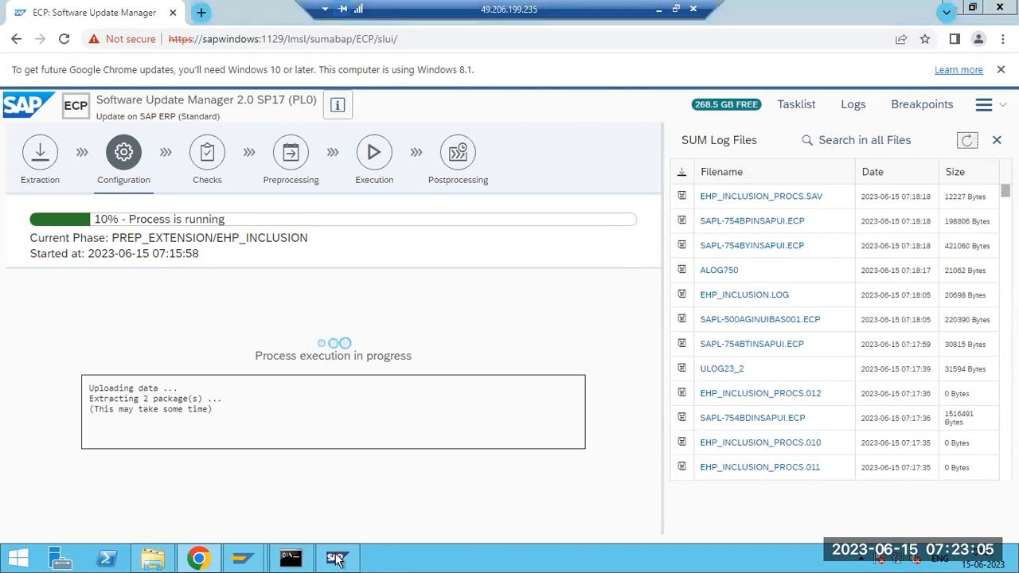
{"action": "left_click", "coordinate": [917, 55]}
{"action": "left_click", "coordinate": [694, 262]}
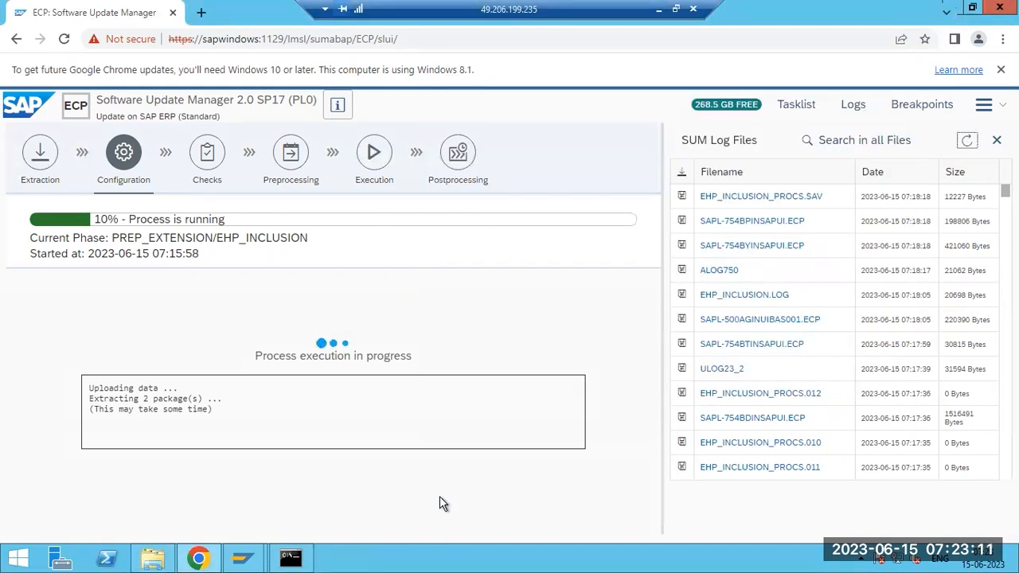
{"action": "left_click", "coordinate": [968, 142]}
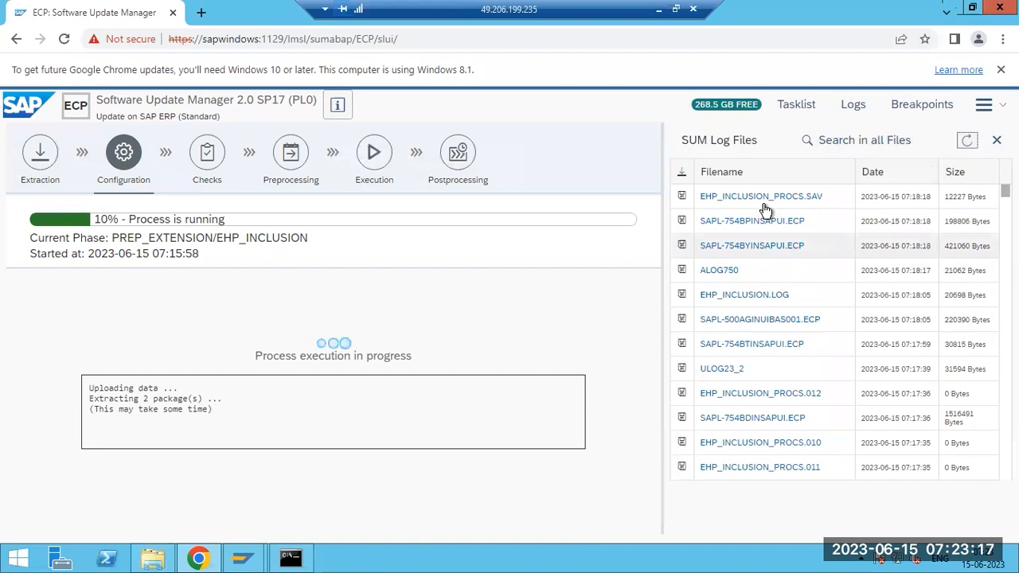
{"action": "left_click", "coordinate": [856, 107]}
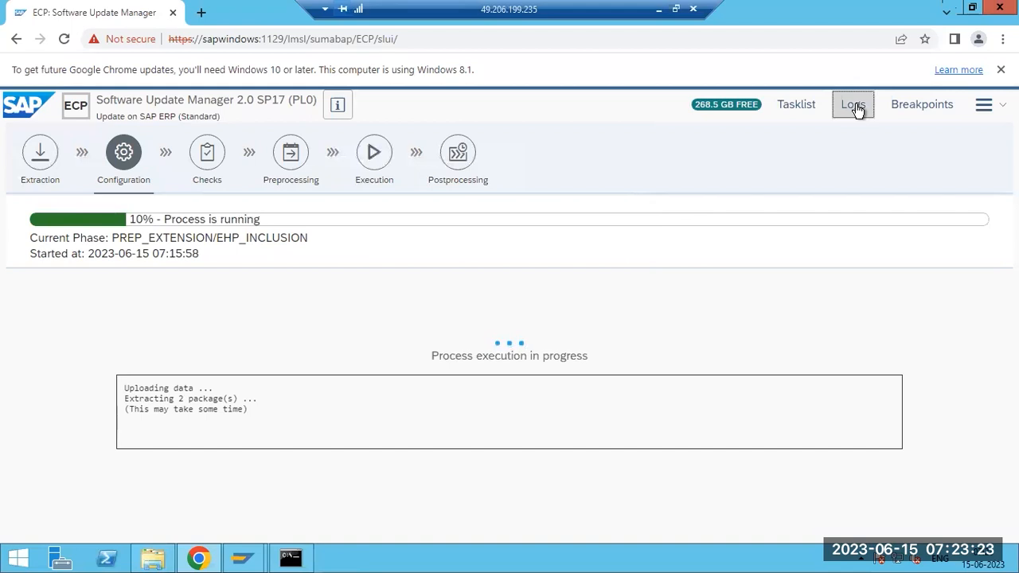
- Read EHP_INCLUSION.LOG down to its final 754BPINSAPUI and 754BYINSAPUI entries, then close the viewer
{"action": "left_click", "coordinate": [857, 108]}
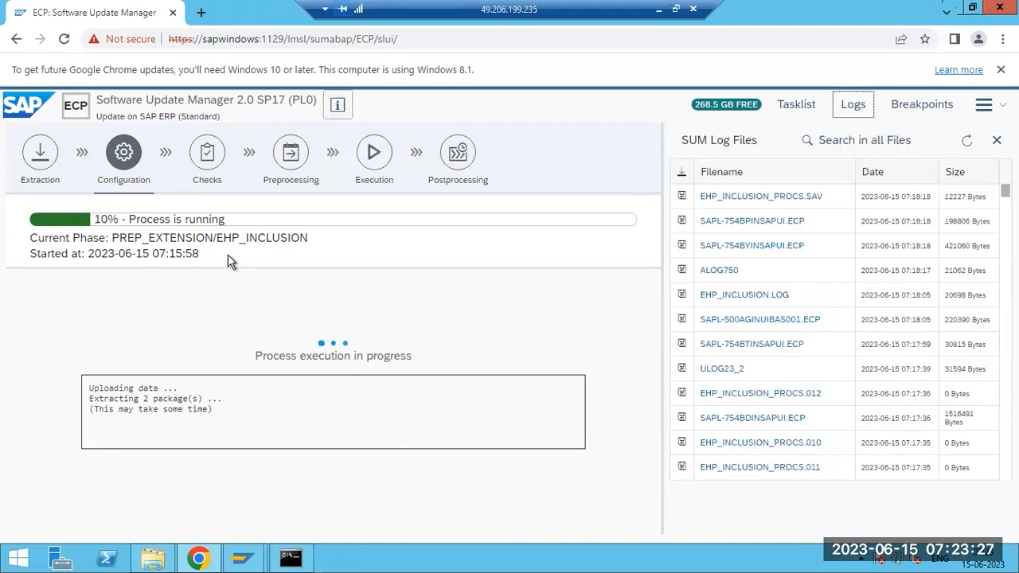
{"action": "left_click_drag", "start_coordinate": [216, 238], "coordinate": [314, 244]}
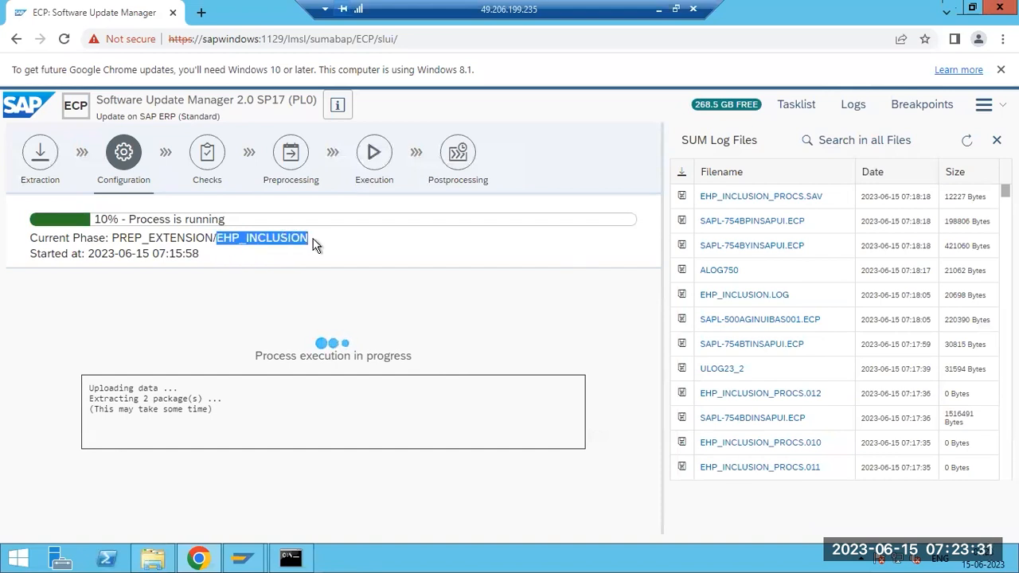
{"action": "left_click", "coordinate": [724, 297]}
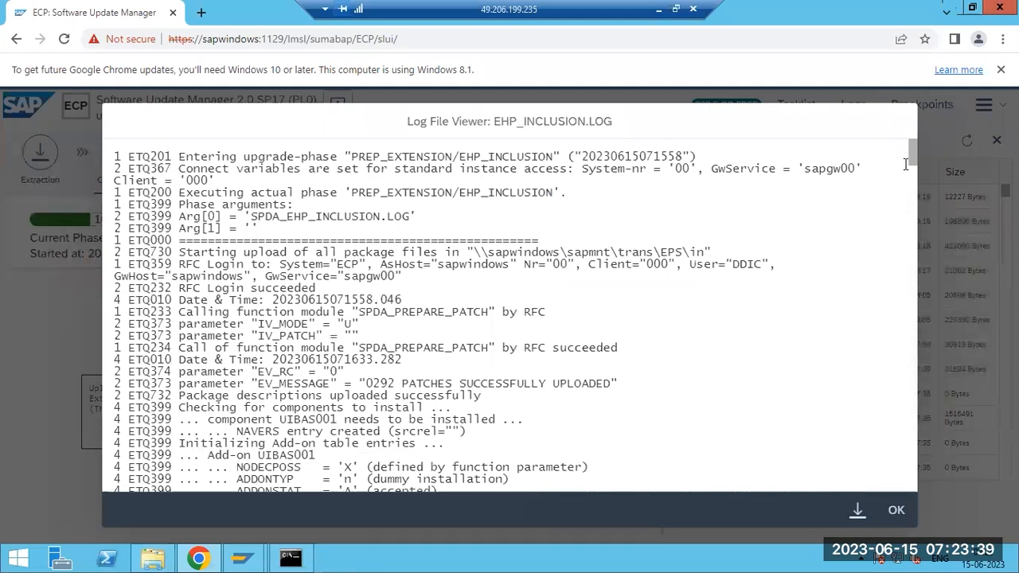
{"action": "scroll", "coordinate": [893, 415], "scroll_direction": "down", "scroll_amount": 10}
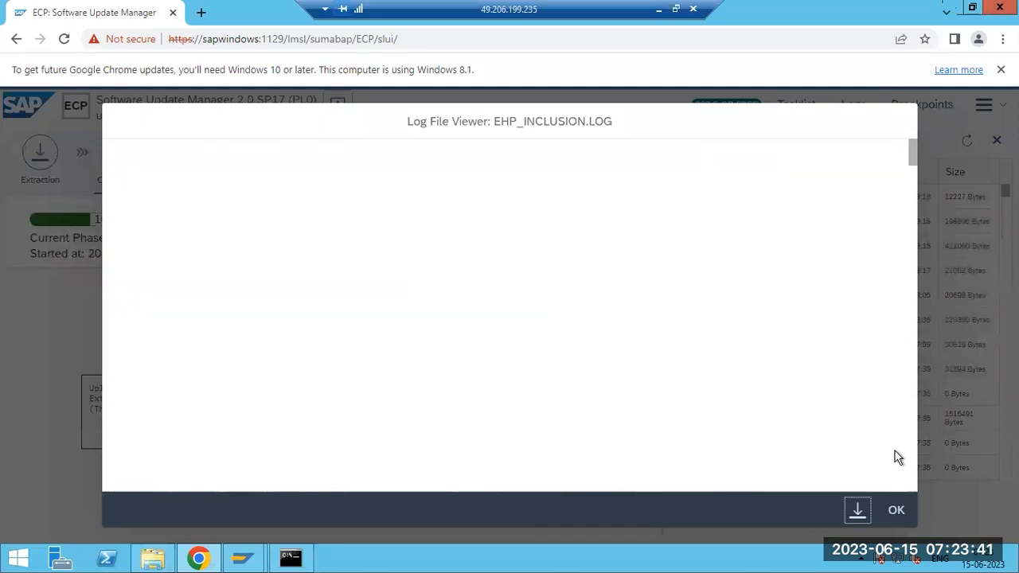
{"action": "scroll", "coordinate": [895, 462], "scroll_direction": "down", "scroll_amount": 15}
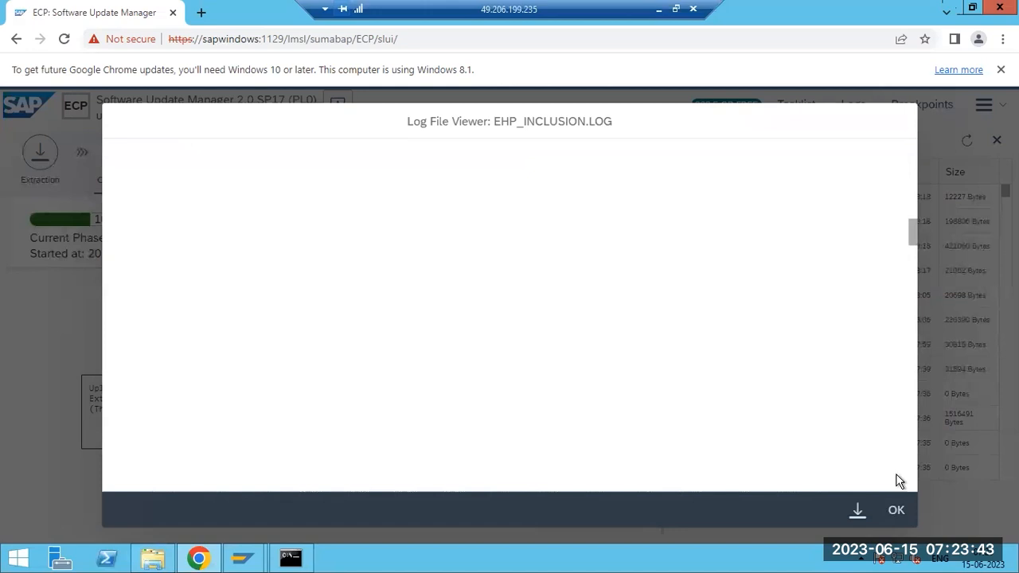
{"action": "scroll", "coordinate": [908, 493], "scroll_direction": "down", "scroll_amount": 5}
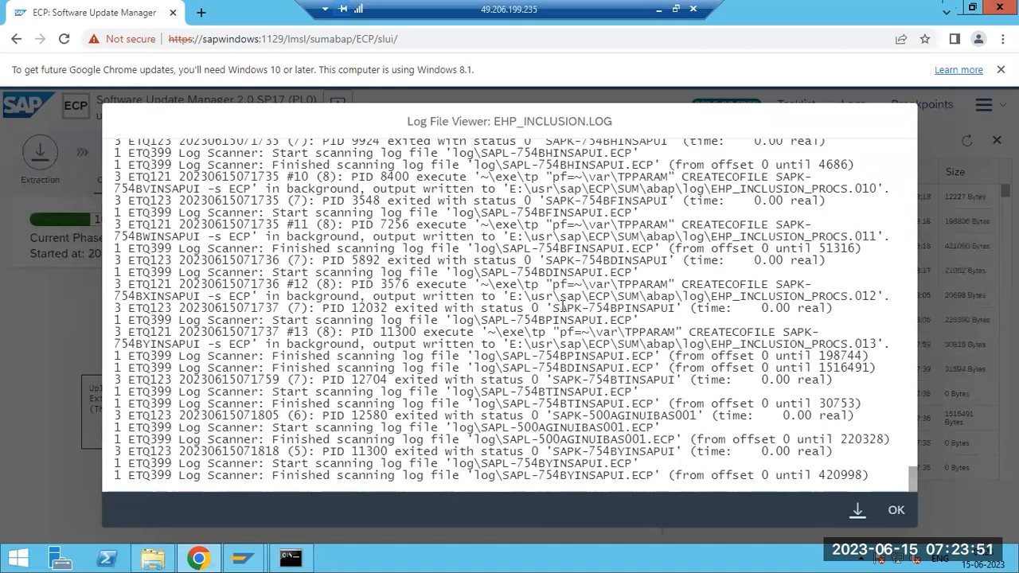
{"action": "left_click_drag", "start_coordinate": [635, 310], "coordinate": [561, 309]}
{"action": "left_click_drag", "start_coordinate": [575, 454], "coordinate": [652, 458]}
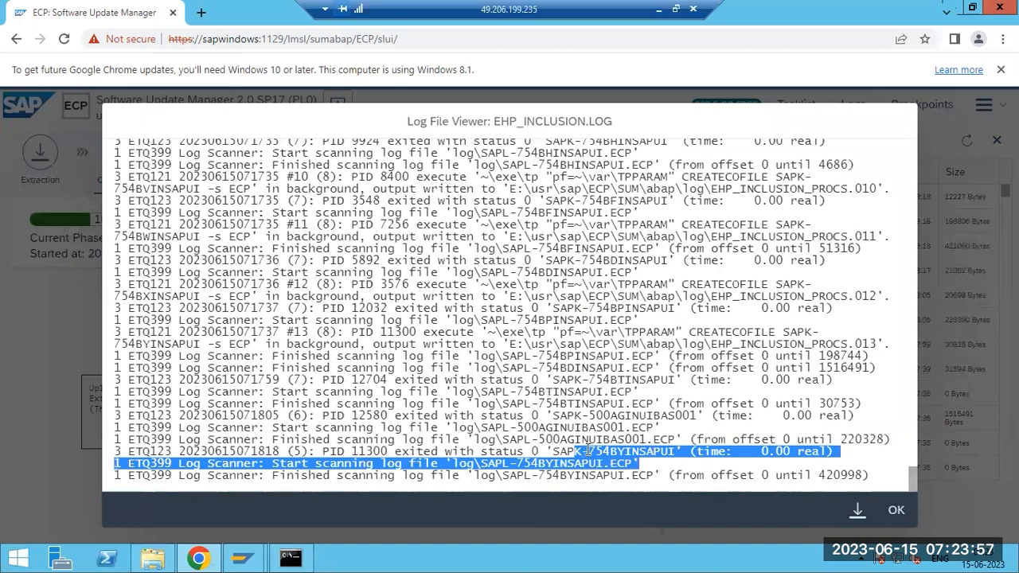
{"action": "left_click", "coordinate": [619, 442]}
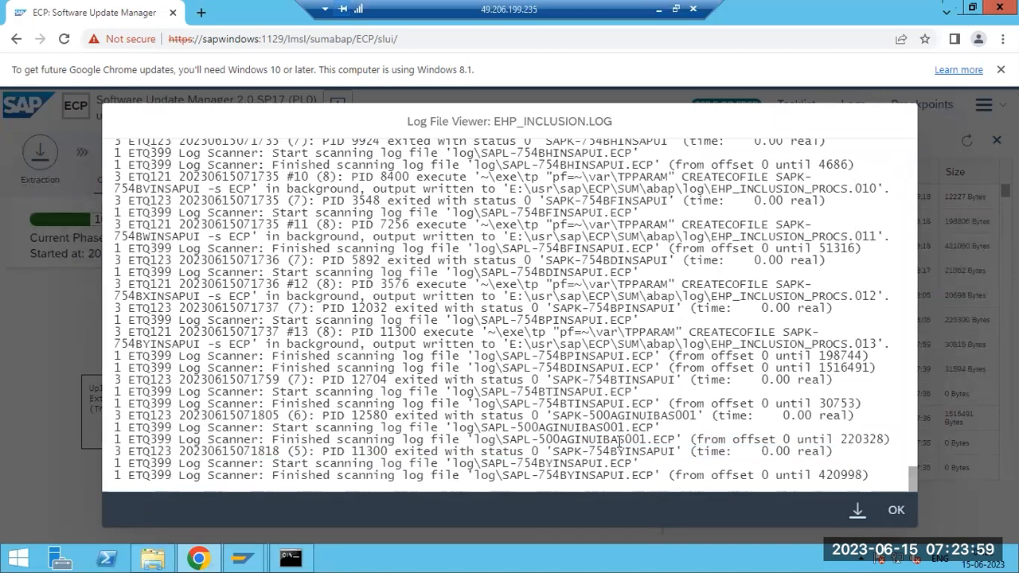
{"action": "left_click", "coordinate": [896, 511]}
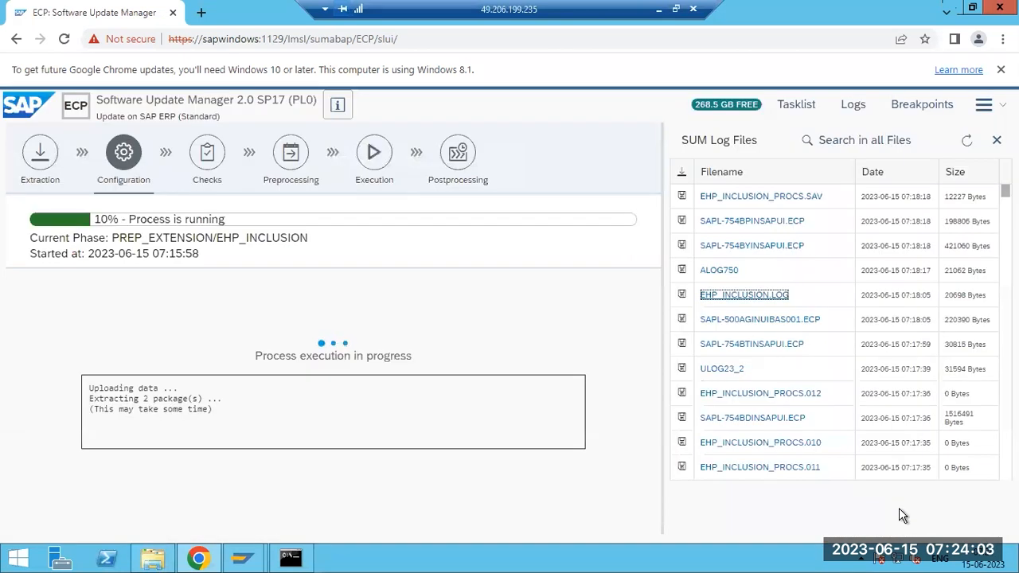
- Switch to the Configuration task list and refresh it to see EHP_INCLUSION still running at 10%
{"action": "left_click", "coordinate": [805, 110]}
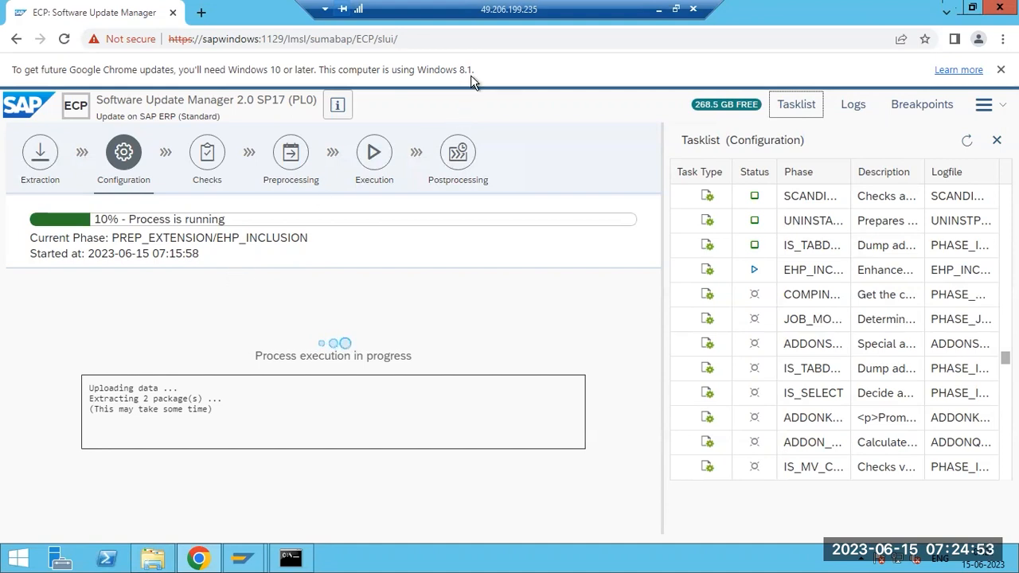
{"action": "left_click", "coordinate": [965, 141]}
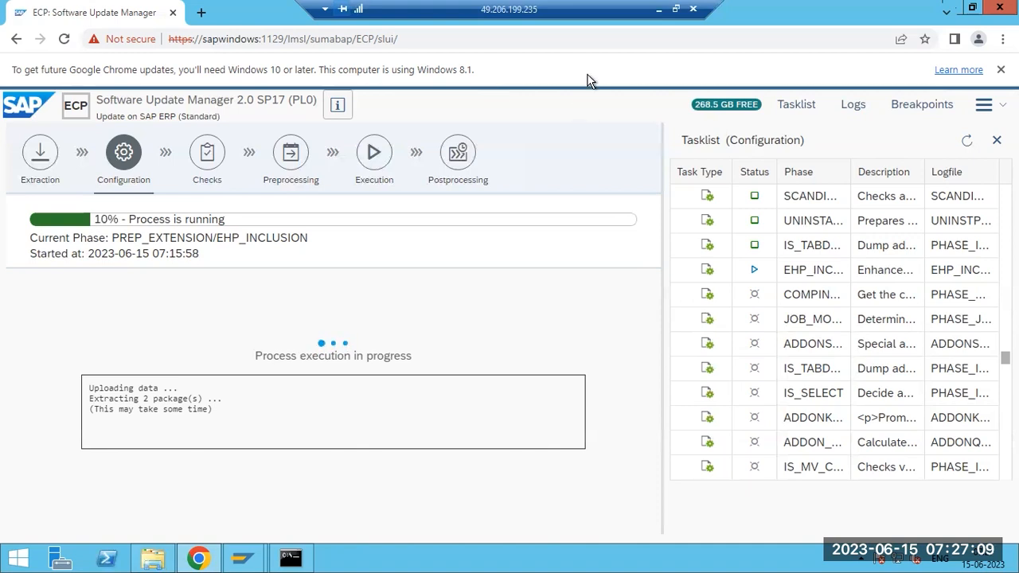
- Minimize the remote SUM session, which stands at 10%, to bring the local Paint notes forward
{"action": "left_click", "coordinate": [659, 9]}
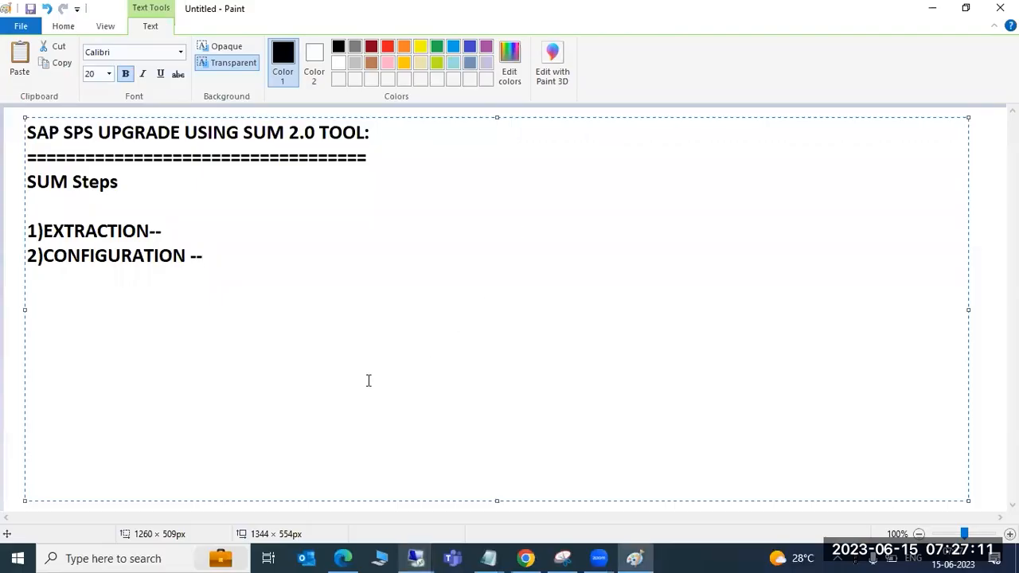
- Draw three rounded rectangles in a row beside 2)CONFIGURATION --
{"action": "left_click", "coordinate": [16, 345]}
{"action": "left_click", "coordinate": [343, 48]}
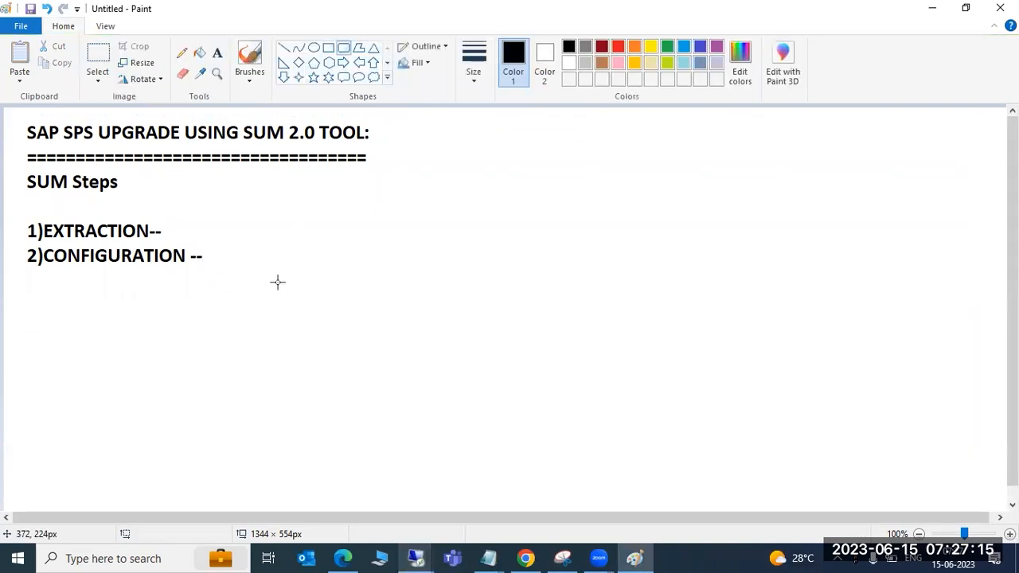
{"action": "left_click_drag", "start_coordinate": [207, 229], "coordinate": [297, 297]}
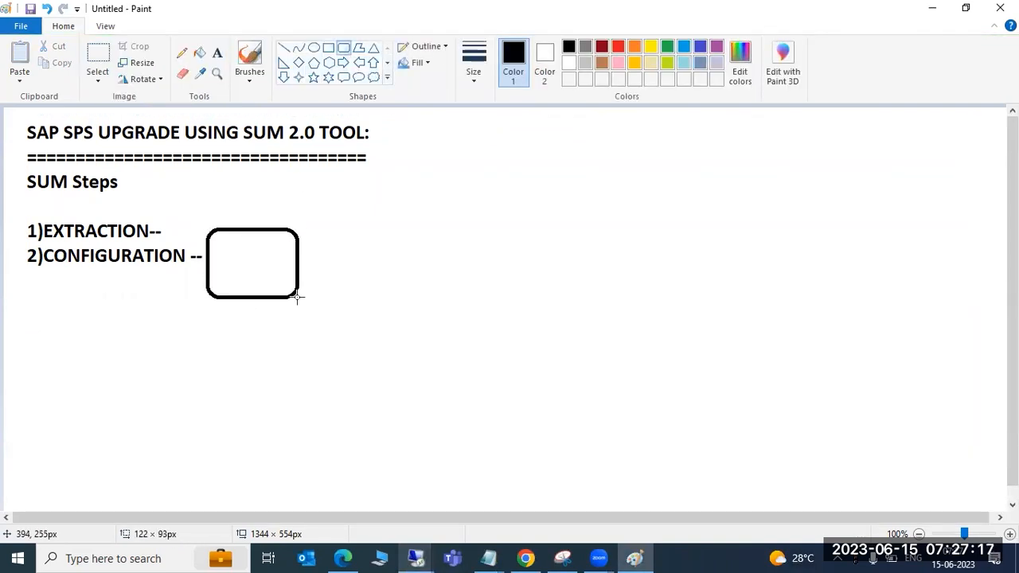
{"action": "left_click_drag", "start_coordinate": [482, 235], "coordinate": [583, 292]}
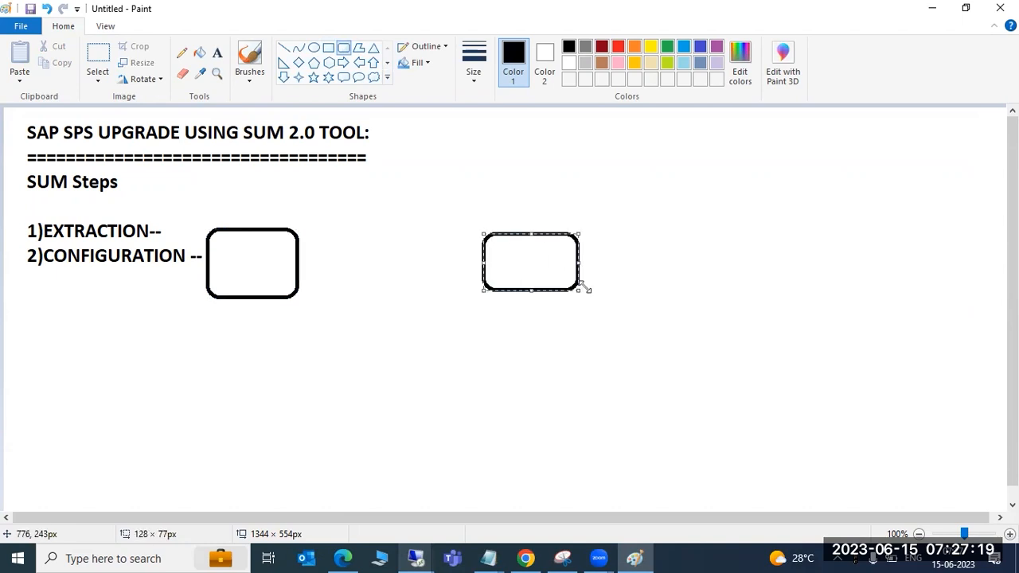
{"action": "left_click_drag", "start_coordinate": [771, 228], "coordinate": [885, 287]}
- Draw a small mark inside each box, plus a tall bar in the middle one
{"action": "left_click_drag", "start_coordinate": [247, 276], "coordinate": [257, 267]}
{"action": "left_click_drag", "start_coordinate": [530, 264], "coordinate": [540, 268]}
{"action": "left_click_drag", "start_coordinate": [803, 263], "coordinate": [823, 255]}
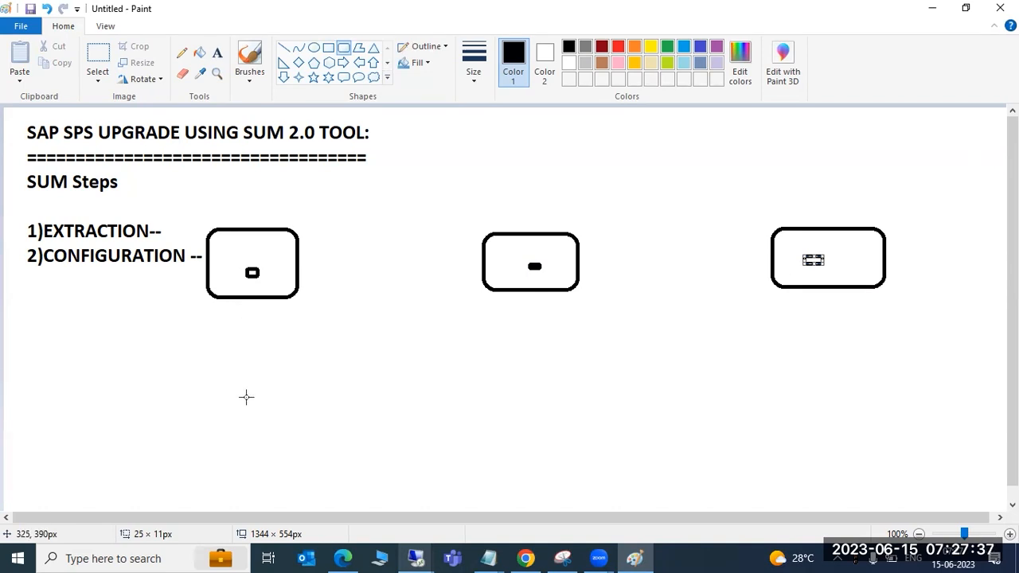
{"action": "left_click_drag", "start_coordinate": [527, 282], "coordinate": [541, 265]}
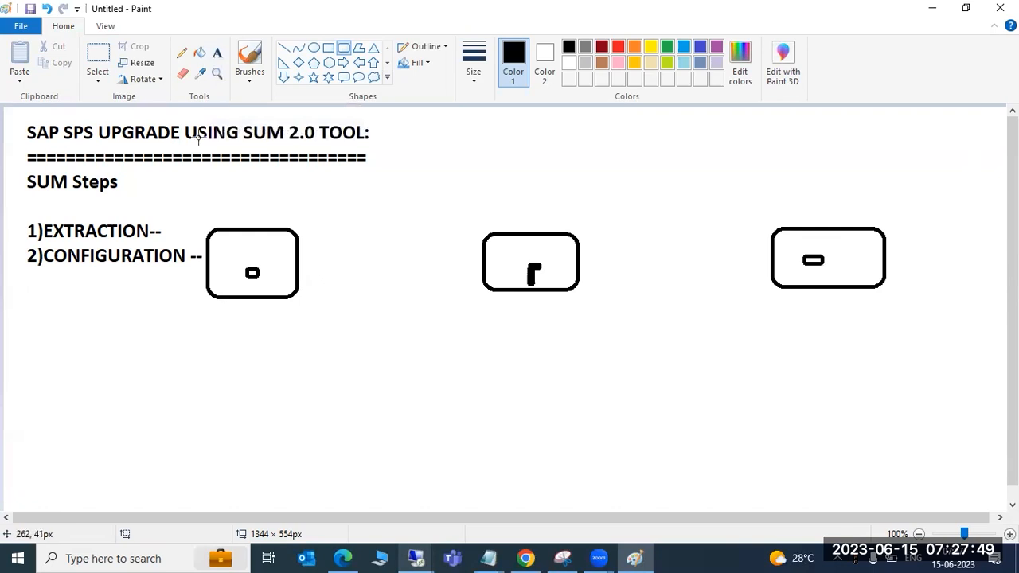
- Add the labels SPDD and SPAU on two lines right of the first box
{"action": "left_click", "coordinate": [217, 53]}
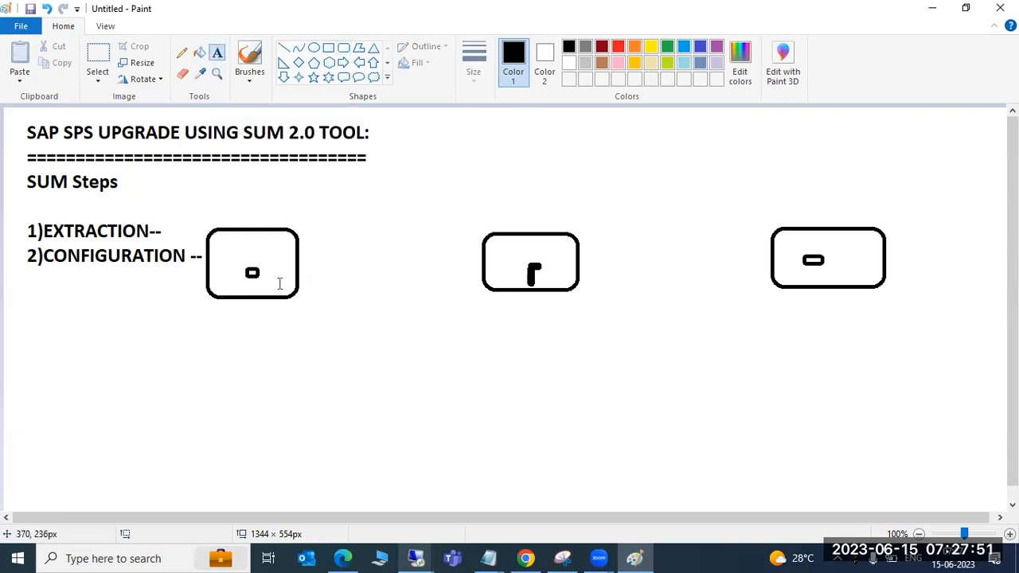
{"action": "left_click_drag", "start_coordinate": [309, 247], "coordinate": [367, 323]}
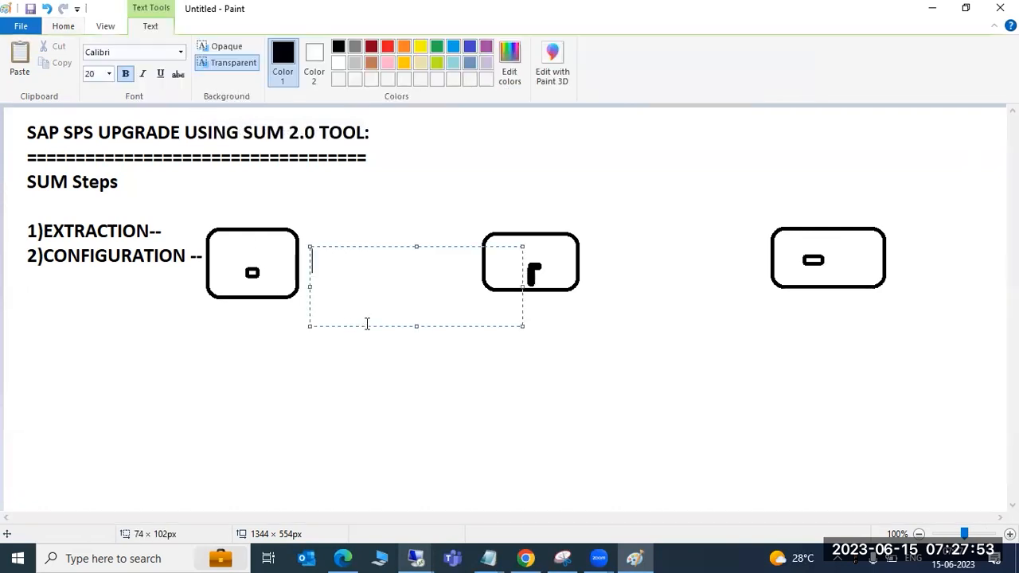
{"action": "type", "text": "SPDD"}
{"action": "key", "text": "Return"}
{"action": "type", "text": "SPAU"}
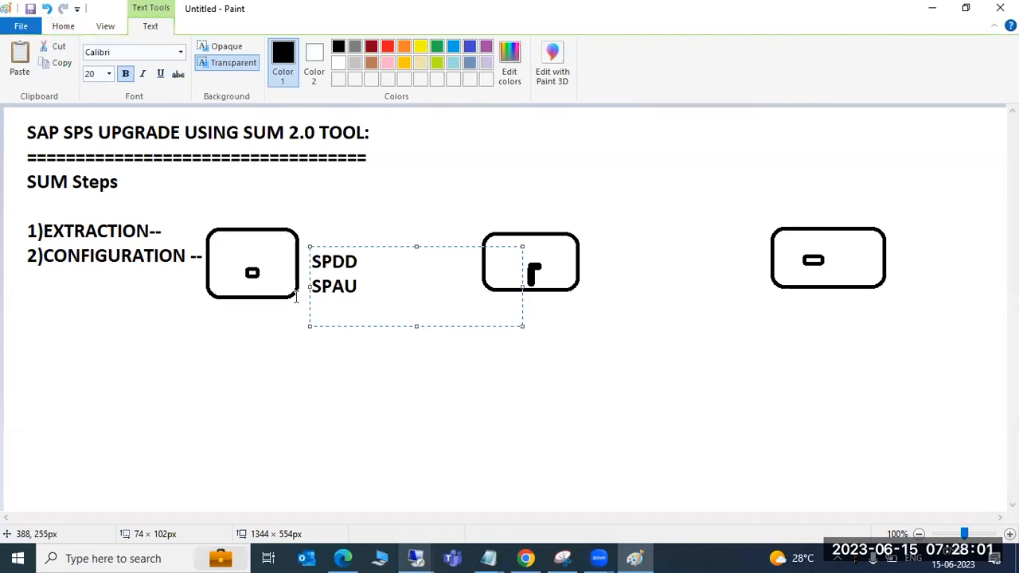
{"action": "left_click", "coordinate": [384, 384]}
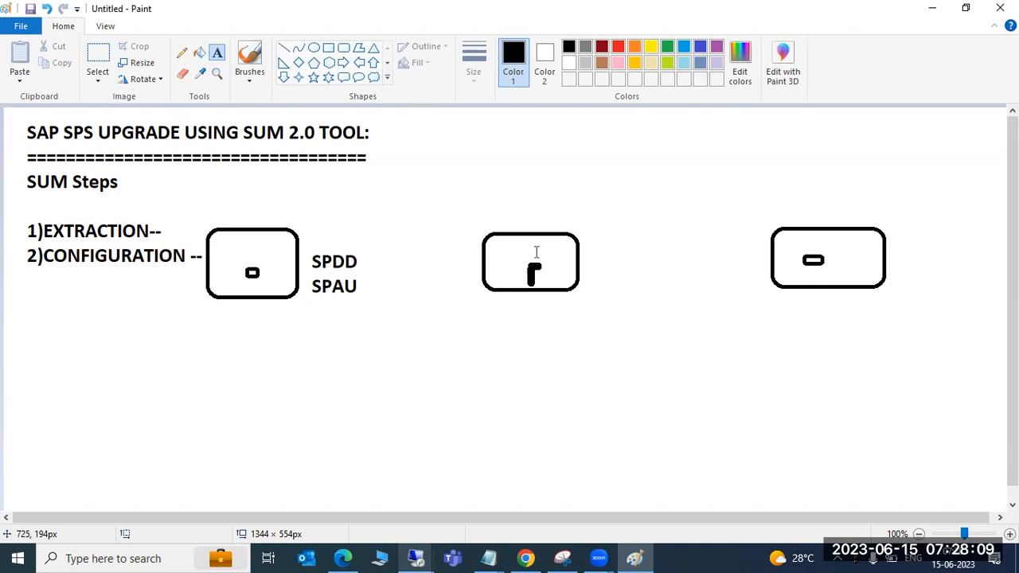
- Start and discard empty text boxes near the boxes, then open the Windows search panel
{"action": "left_click_drag", "start_coordinate": [523, 355], "coordinate": [527, 269]}
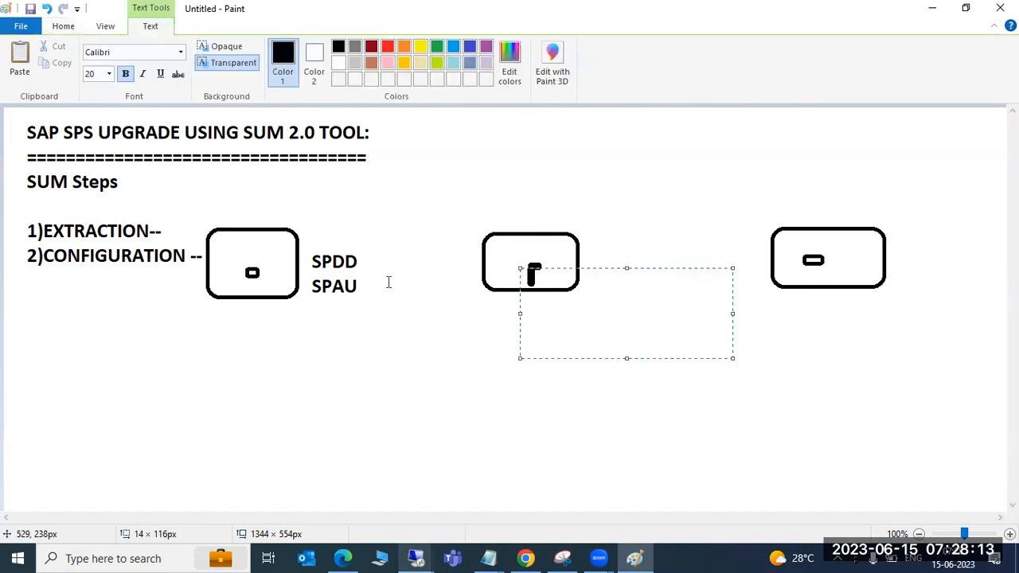
{"action": "left_click", "coordinate": [345, 260]}
{"action": "left_click", "coordinate": [342, 277]}
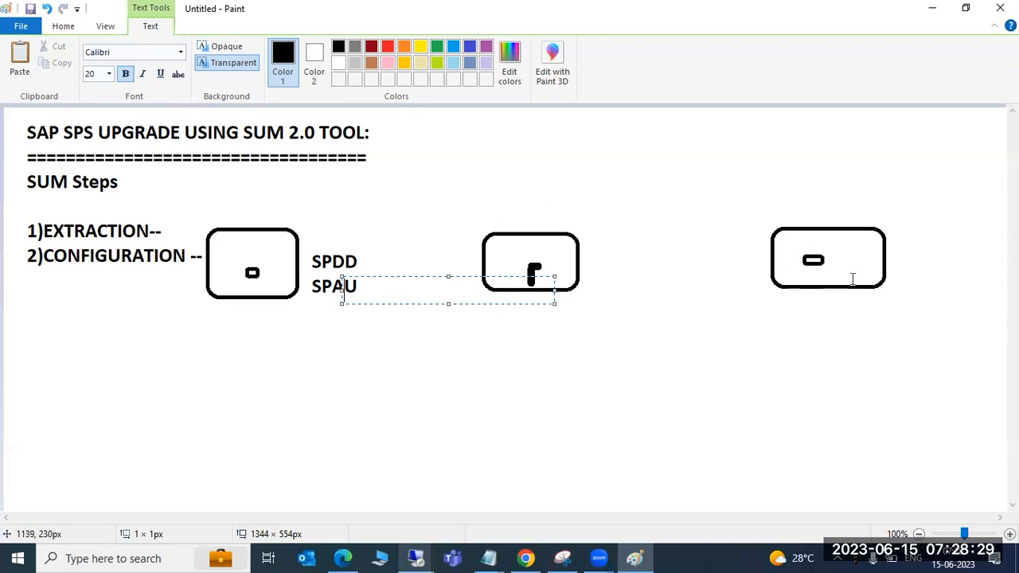
{"action": "left_click_drag", "start_coordinate": [222, 339], "coordinate": [239, 278]}
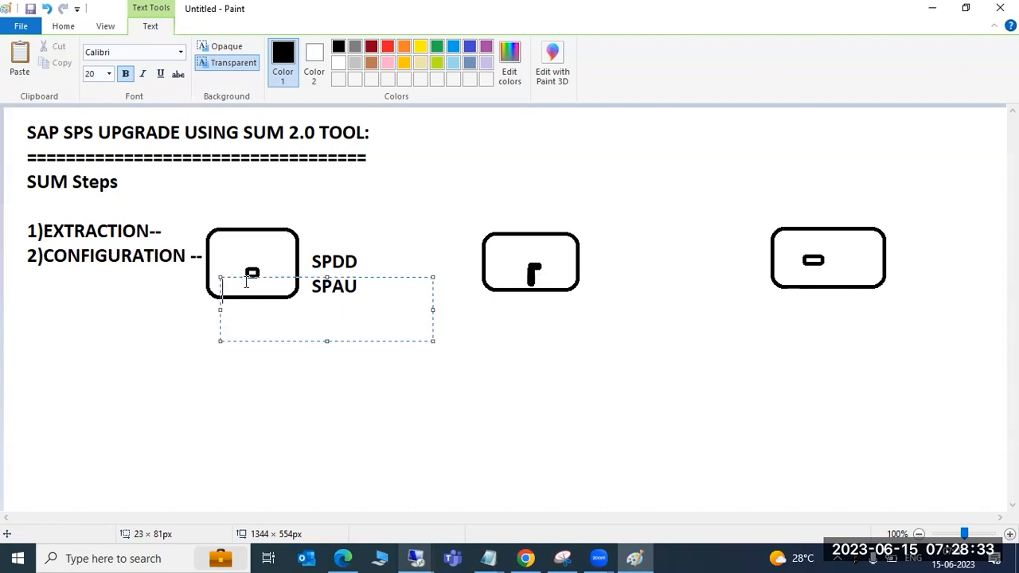
{"action": "left_click", "coordinate": [258, 360]}
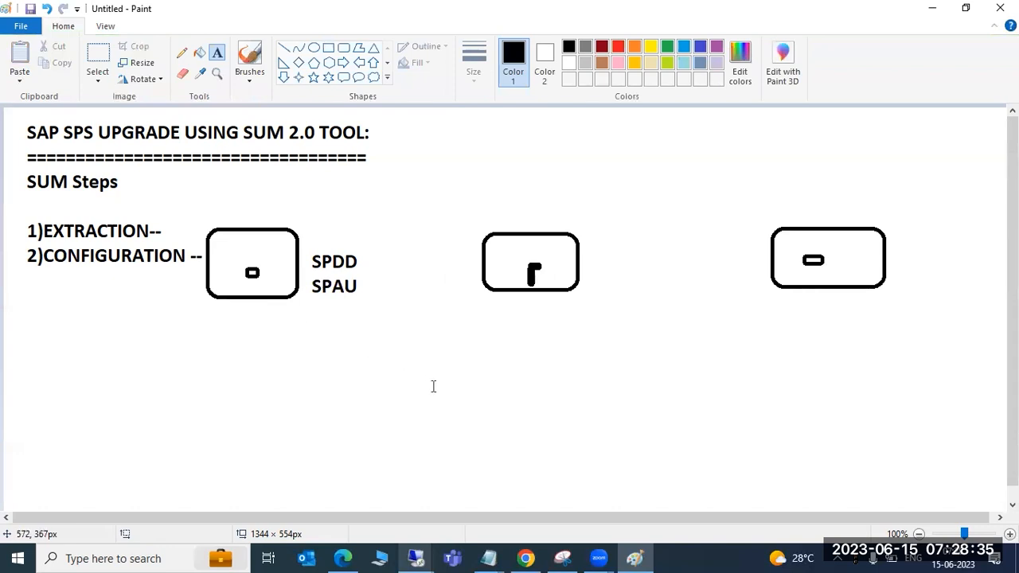
{"action": "mouse_move", "coordinate": [395, 558]}
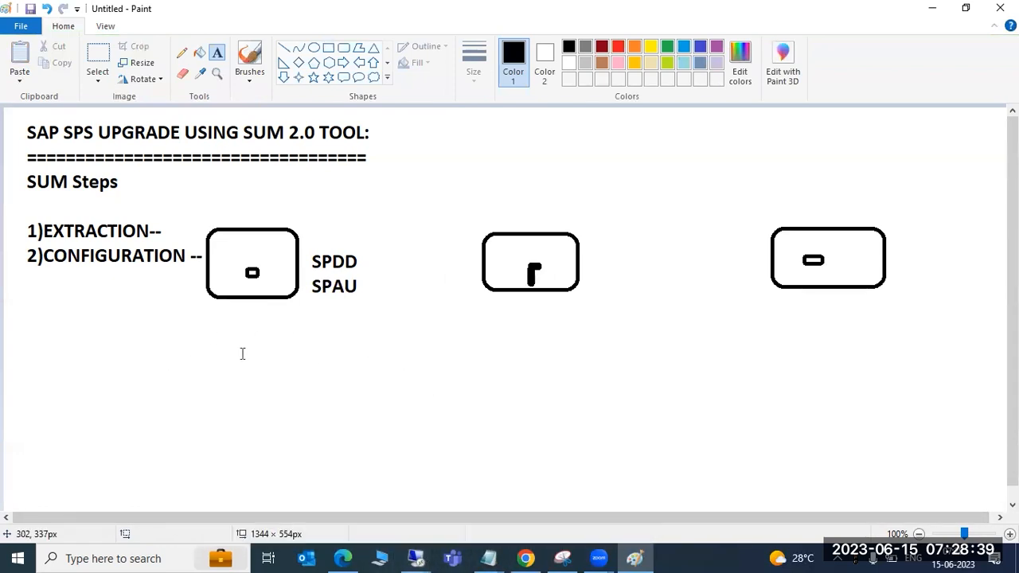
{"action": "left_click", "coordinate": [247, 558]}
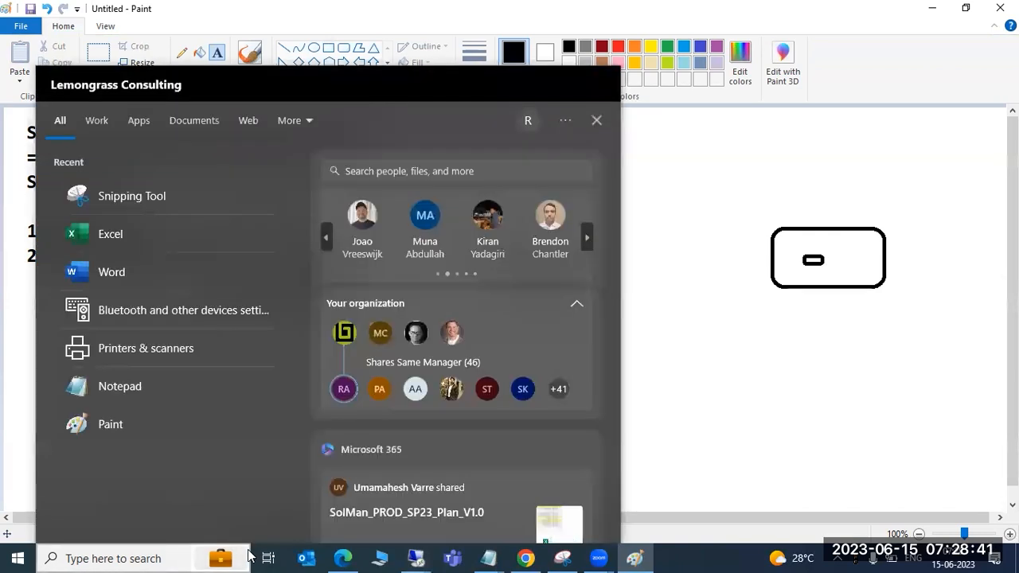
- Close the Windows search panel so the Paint diagram is back in view
{"action": "left_click", "coordinate": [740, 397]}
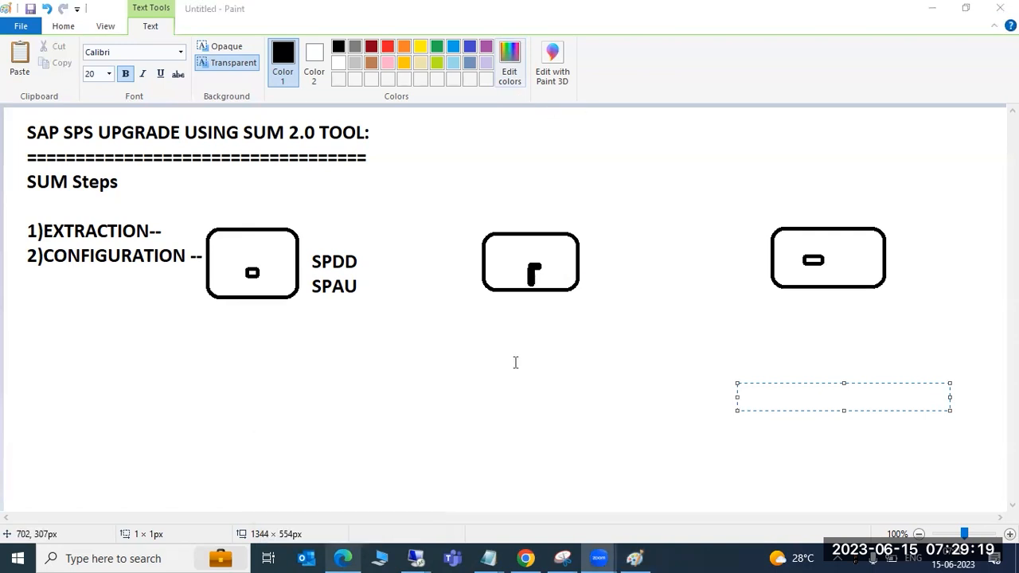
{"action": "mouse_move", "coordinate": [421, 557]}
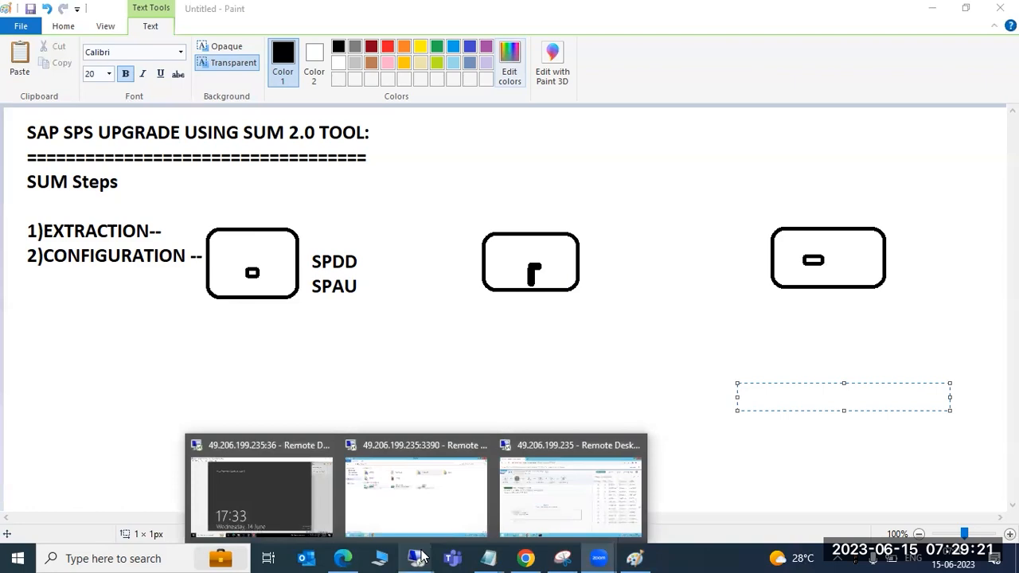
- Show the SUM log file list, then restore the remote window and open File Explorer there
{"action": "left_click", "coordinate": [522, 506]}
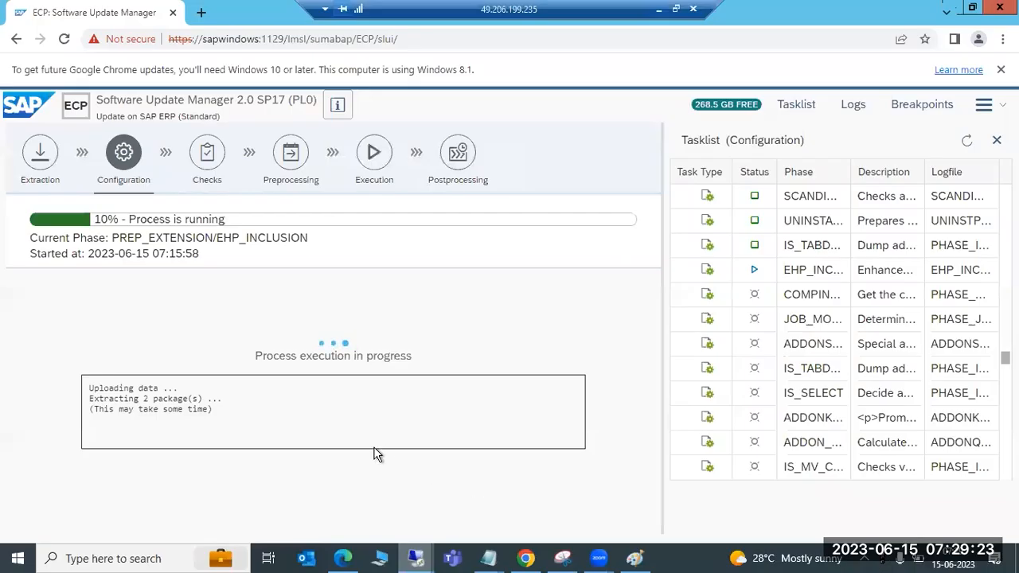
{"action": "left_click", "coordinate": [851, 110]}
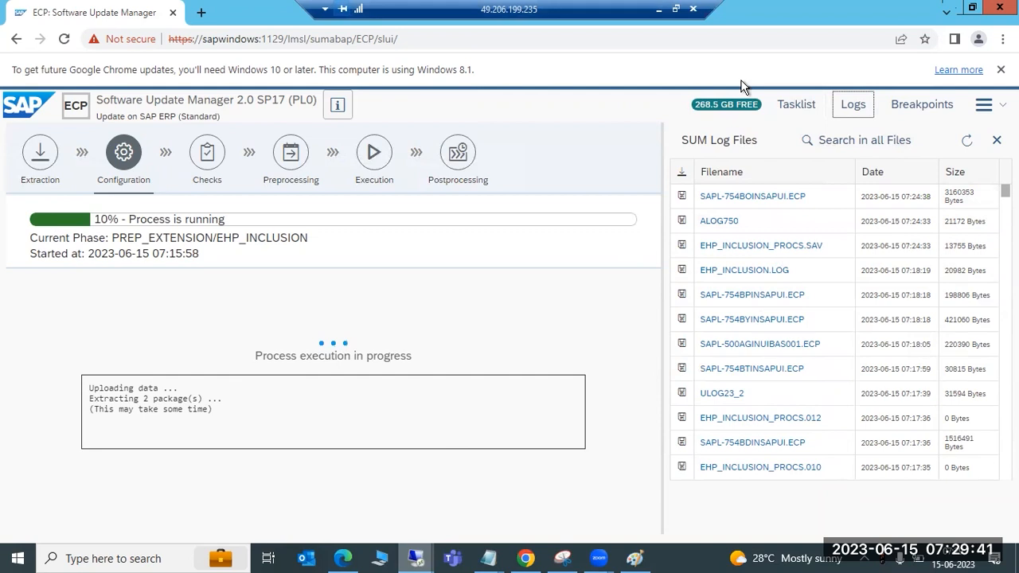
{"action": "mouse_move", "coordinate": [406, 555]}
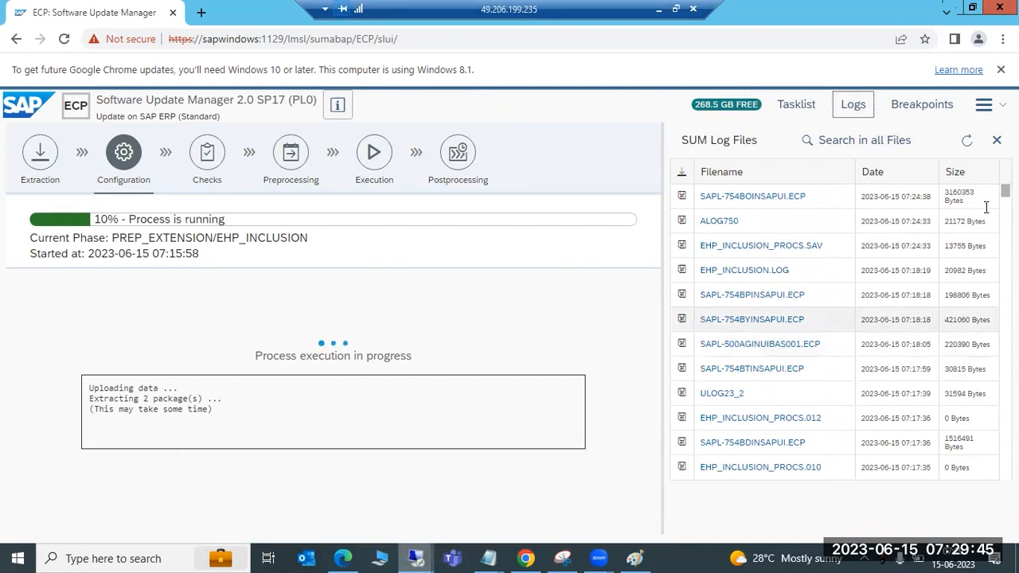
{"action": "left_click", "coordinate": [676, 9]}
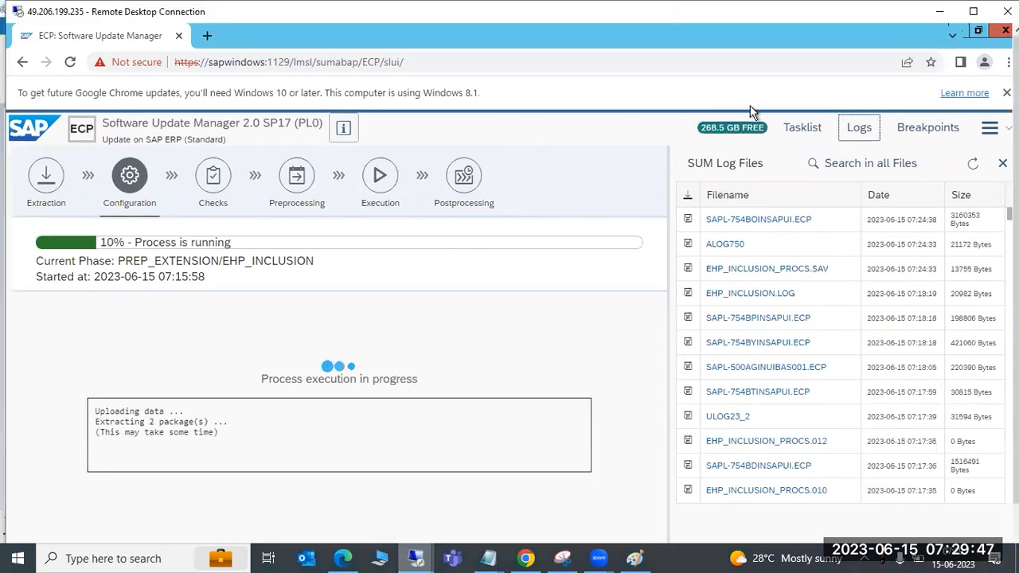
{"action": "left_click_drag", "start_coordinate": [1015, 275], "coordinate": [1015, 318]}
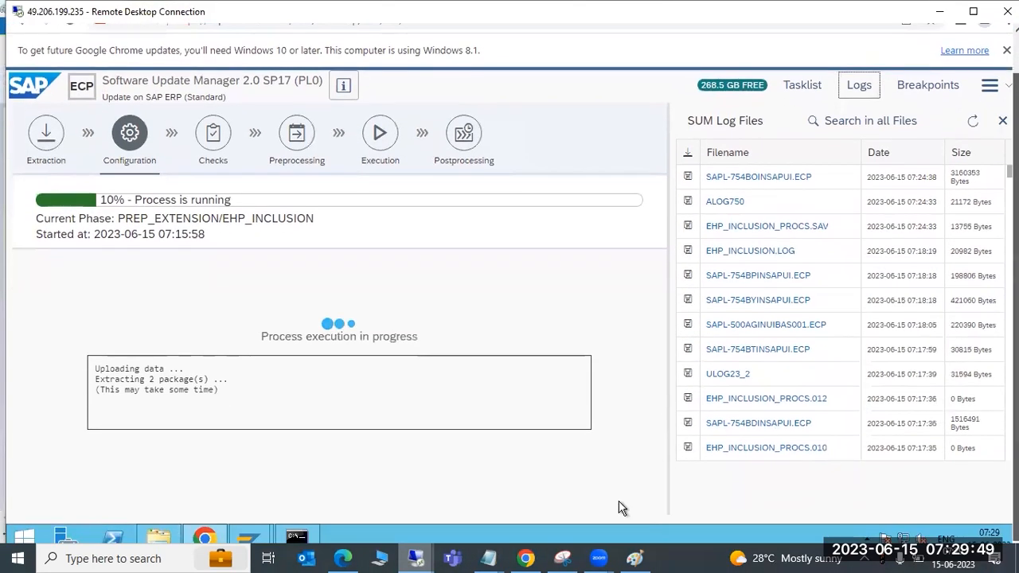
{"action": "left_click", "coordinate": [158, 536]}
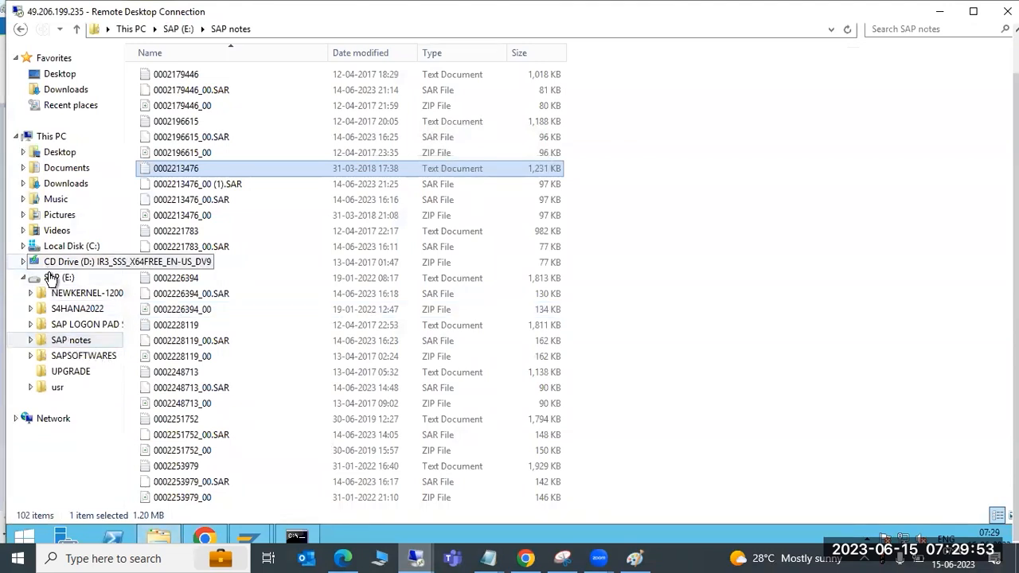
- Navigate File Explorer down to E:\usr\sap\ECP\SUM\abap\log
{"action": "left_click", "coordinate": [59, 389]}
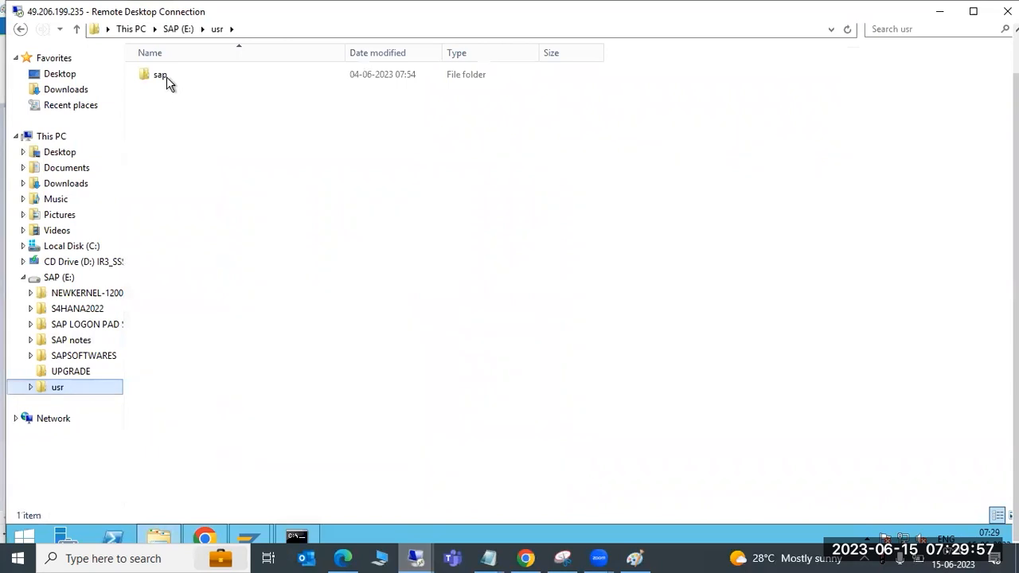
{"action": "left_click", "coordinate": [167, 77]}
{"action": "double_click", "coordinate": [166, 76]}
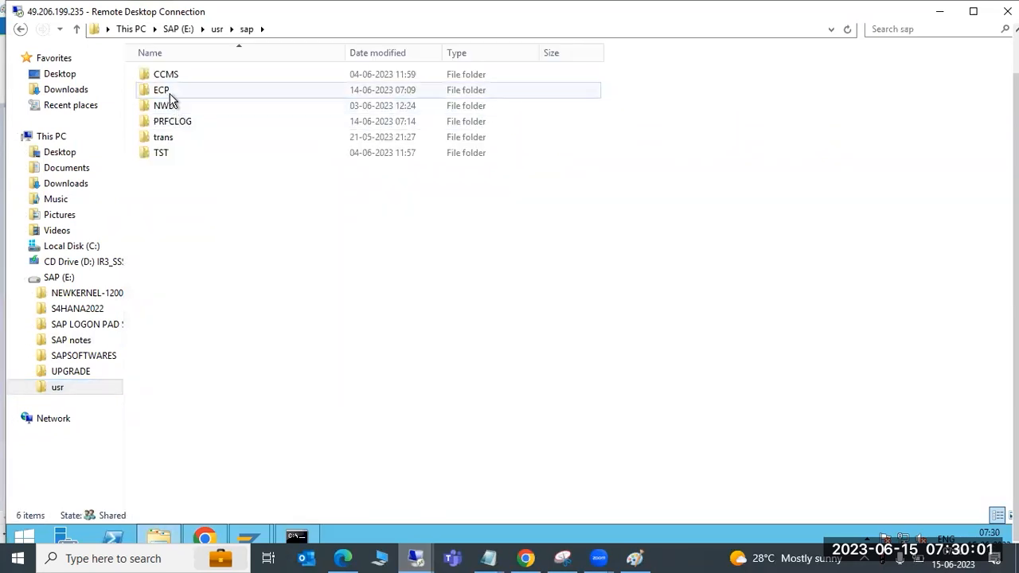
{"action": "left_click", "coordinate": [169, 93]}
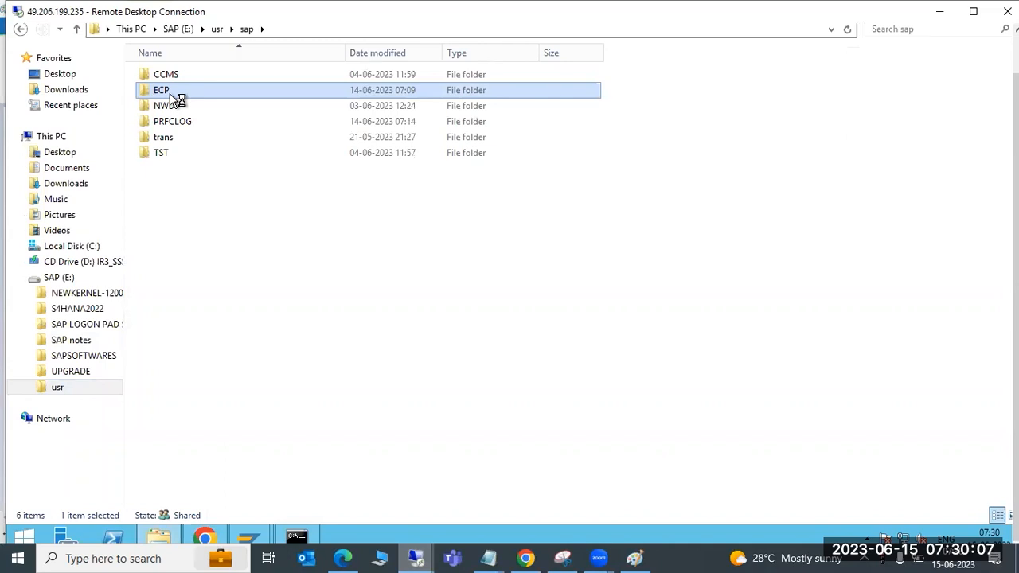
{"action": "double_click", "coordinate": [170, 94]}
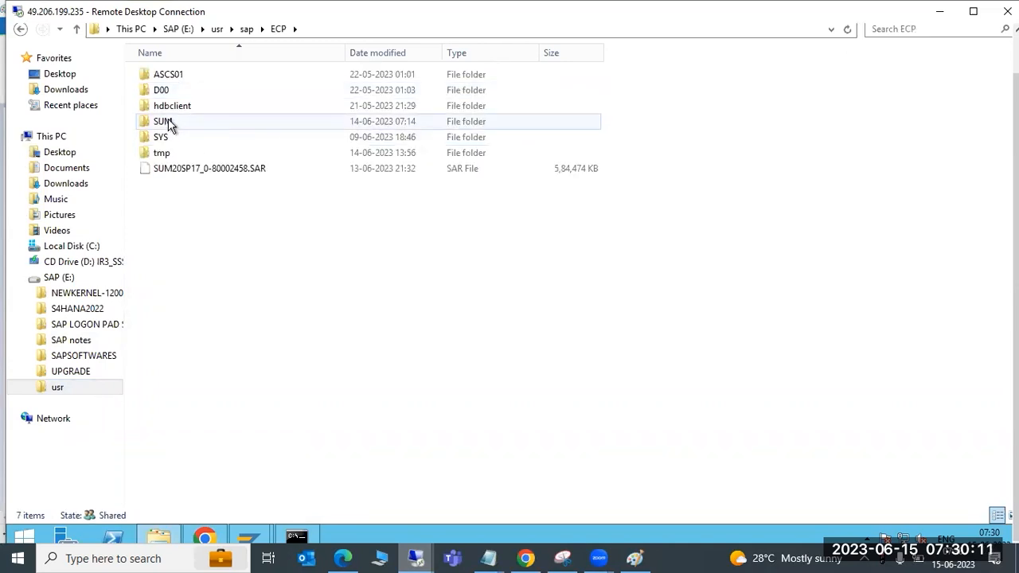
{"action": "left_click", "coordinate": [169, 128]}
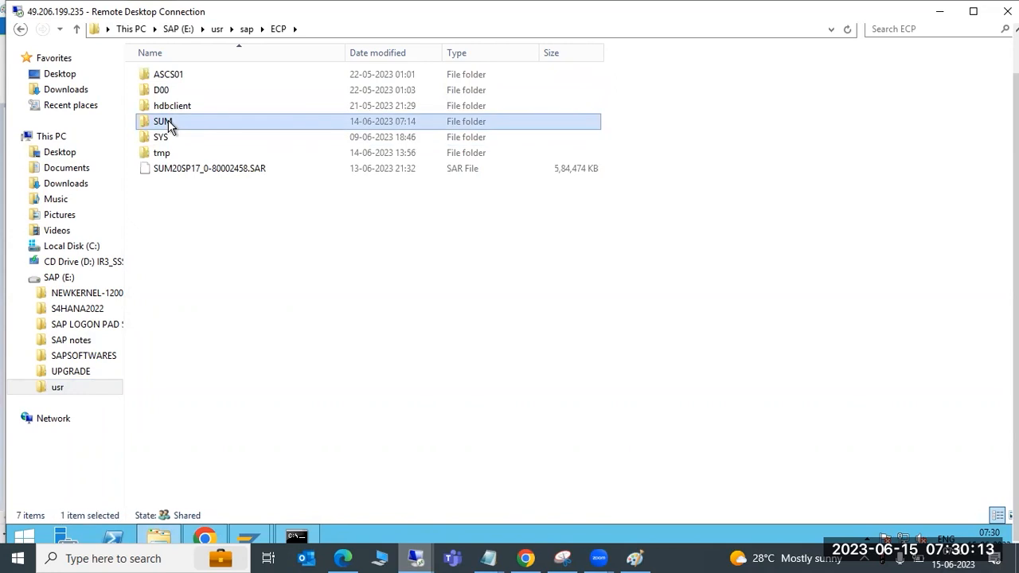
{"action": "double_click", "coordinate": [168, 126]}
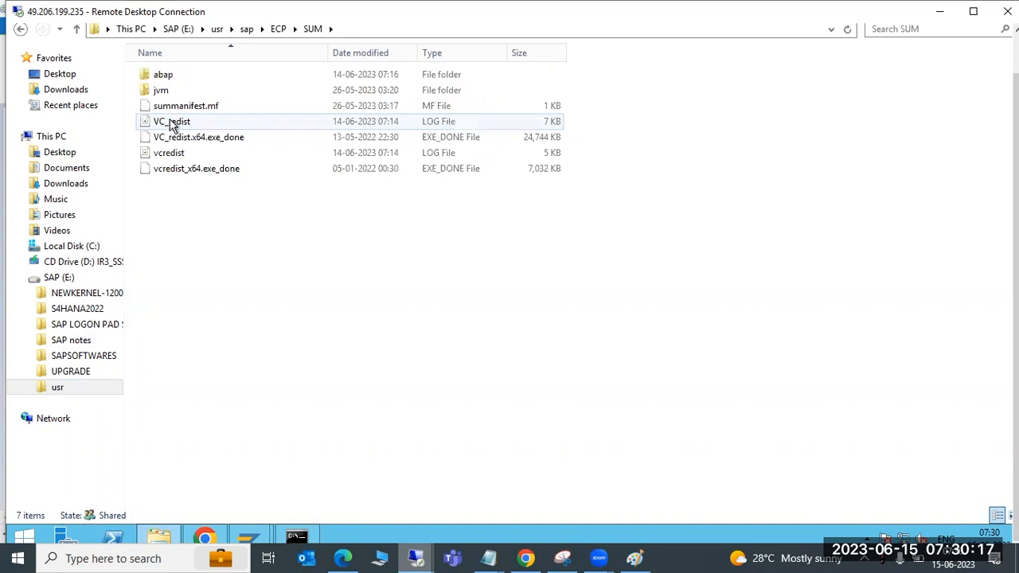
{"action": "left_click", "coordinate": [171, 78]}
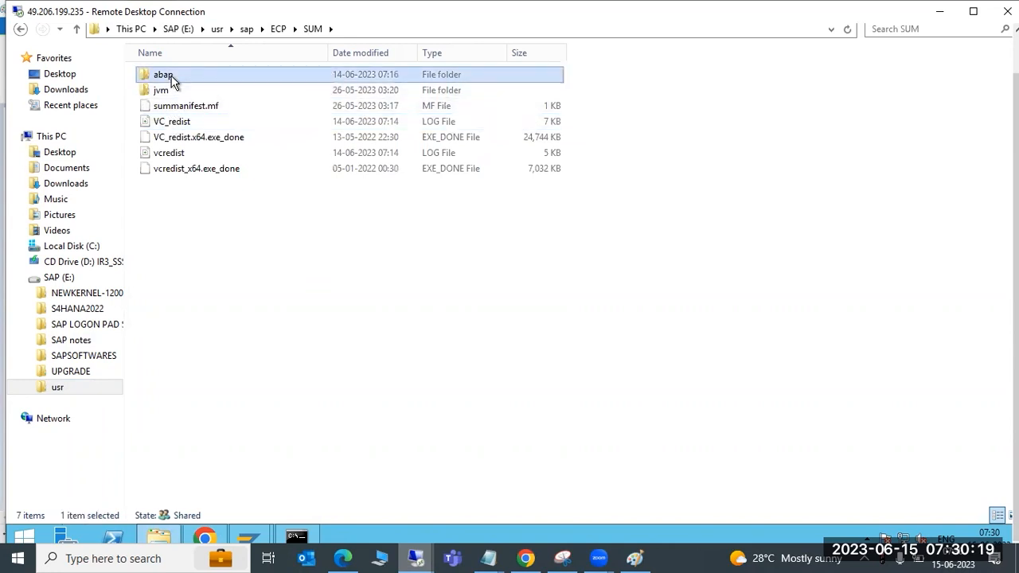
{"action": "double_click", "coordinate": [171, 78]}
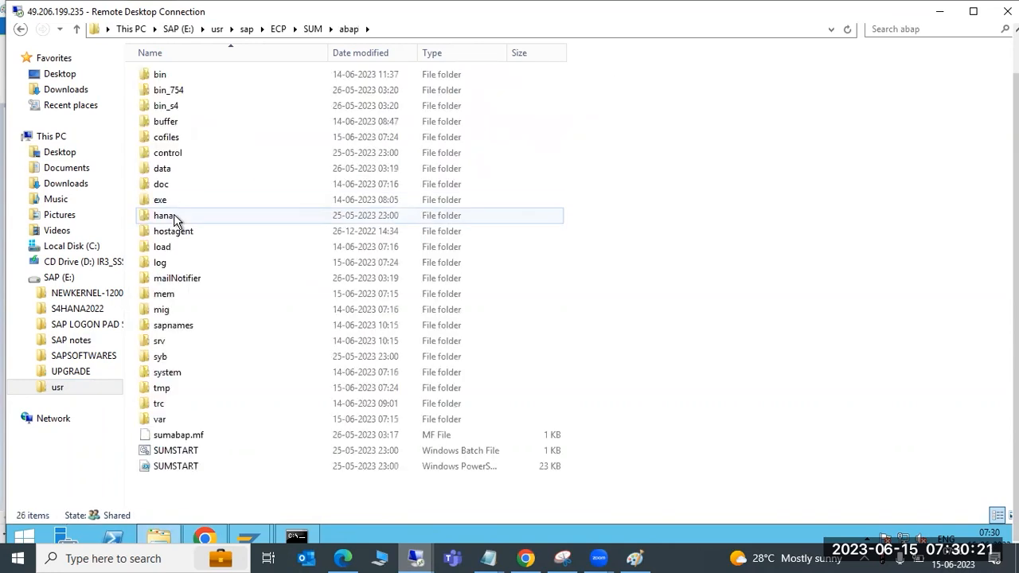
{"action": "left_click", "coordinate": [178, 262]}
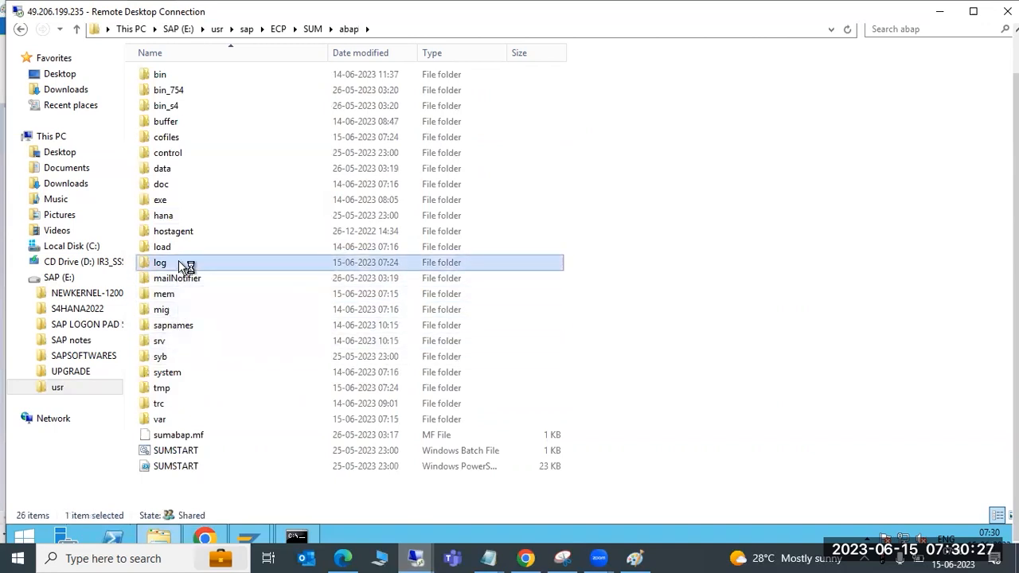
{"action": "double_click", "coordinate": [179, 262]}
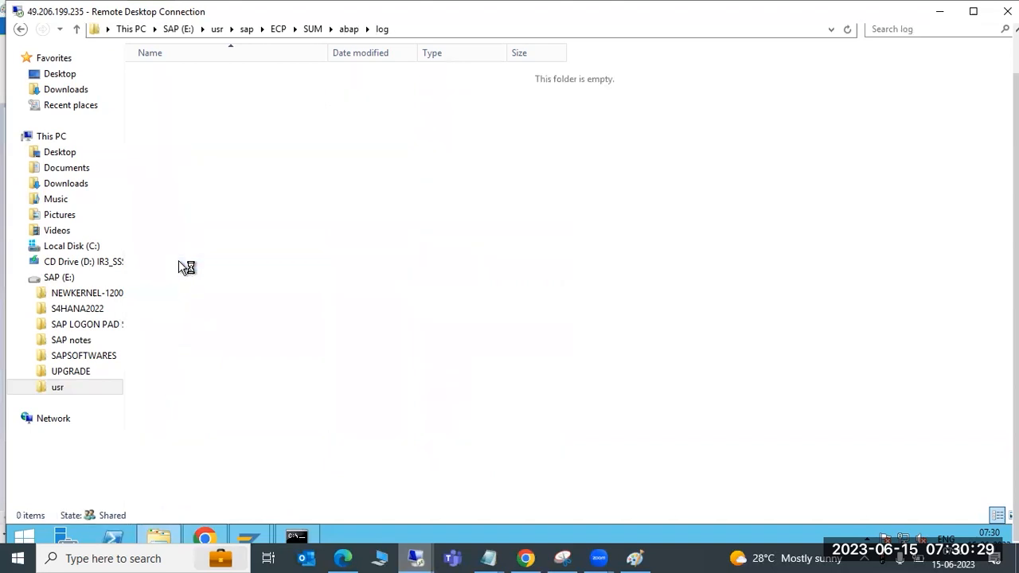
- Sort the 297 log files by Date modified, newest first, and compare them with SUM's log list
{"action": "mouse_move", "coordinate": [204, 540]}
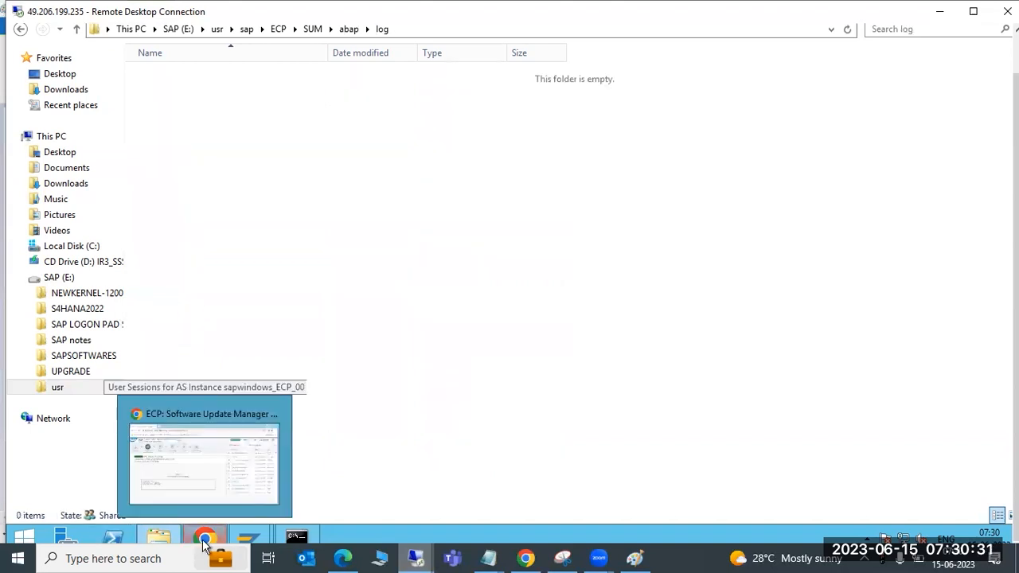
{"action": "left_click", "coordinate": [205, 542]}
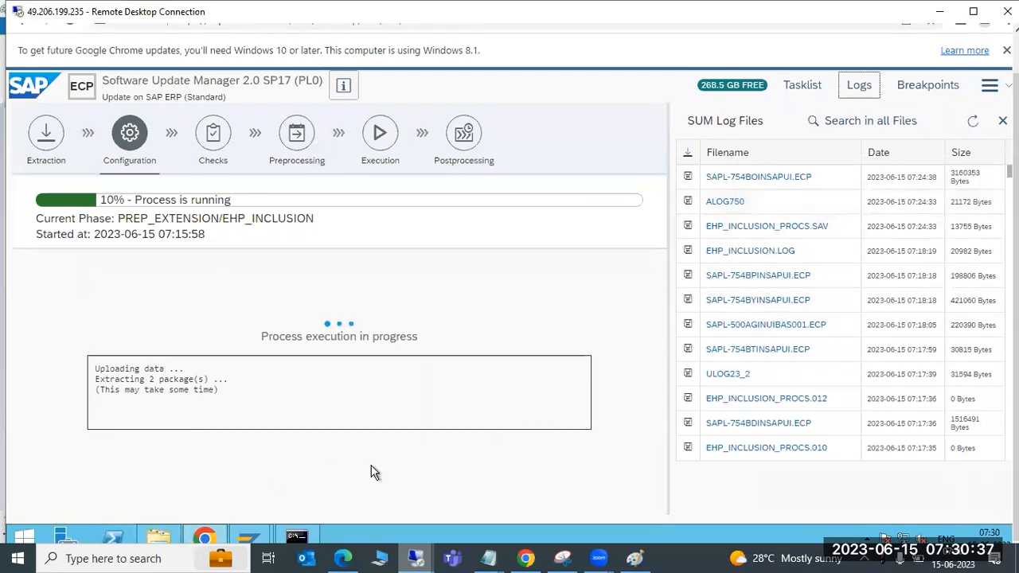
{"action": "mouse_move", "coordinate": [200, 546]}
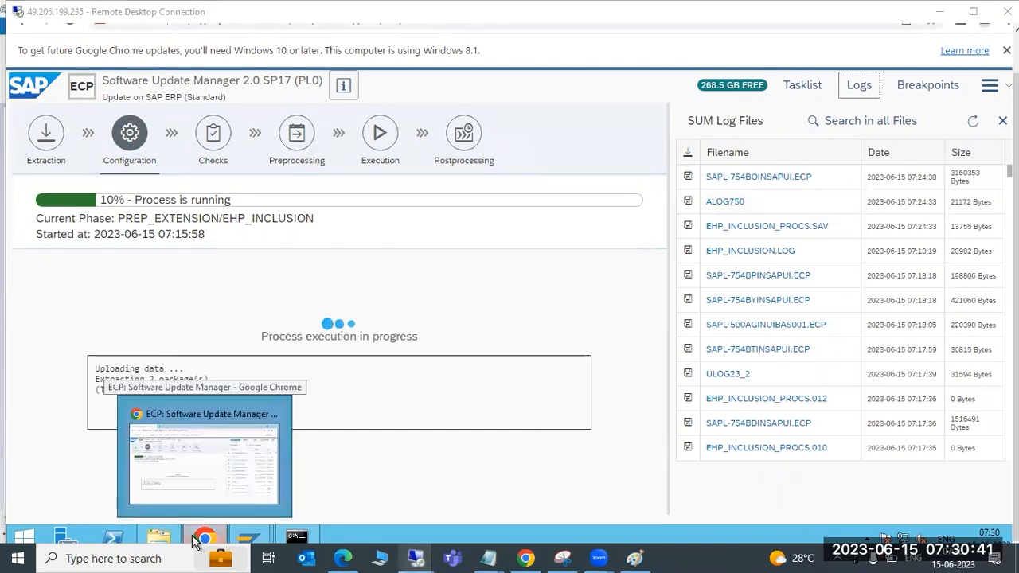
{"action": "left_click", "coordinate": [177, 535]}
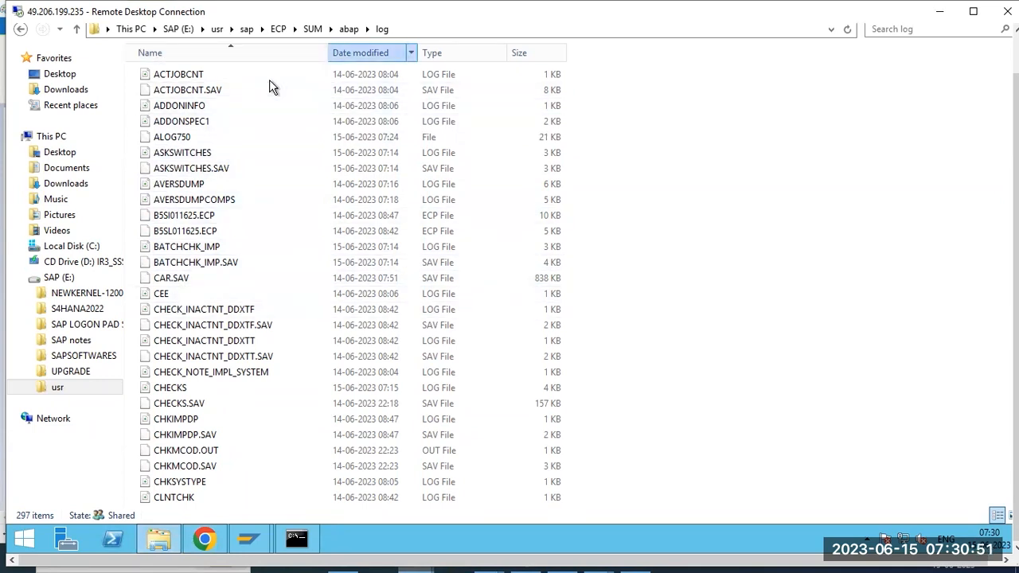
{"action": "left_click", "coordinate": [361, 53]}
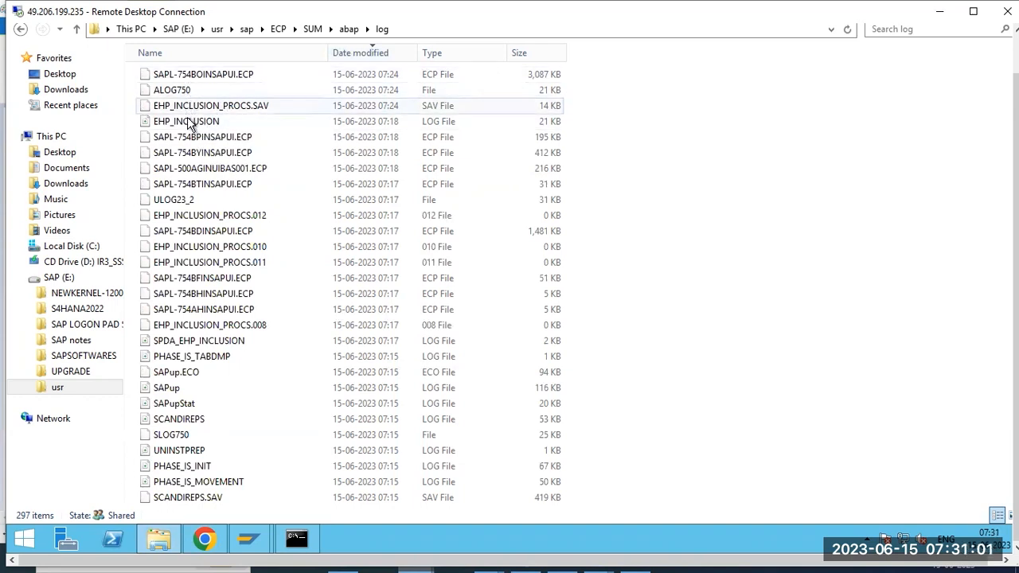
{"action": "left_click", "coordinate": [205, 539]}
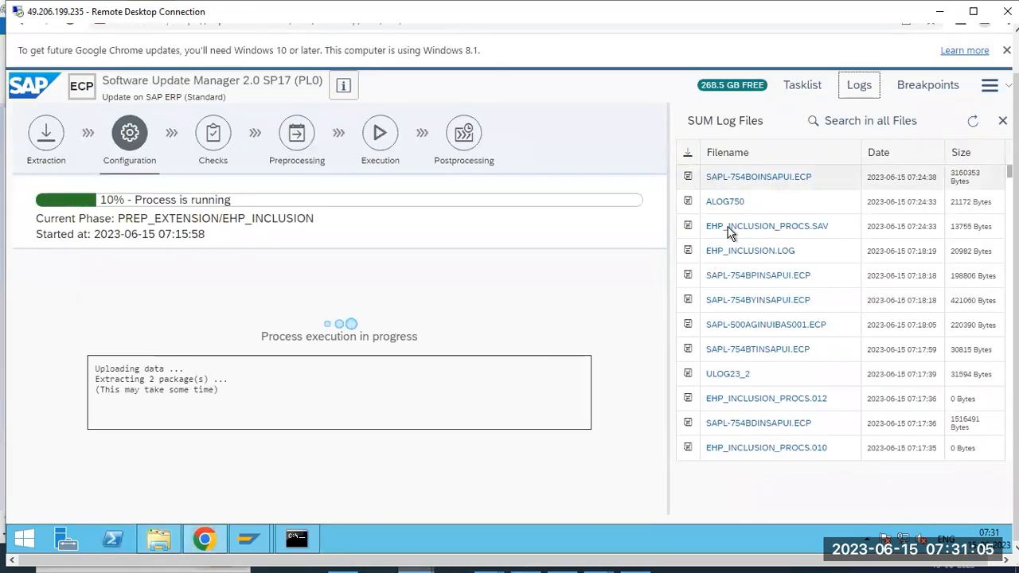
{"action": "left_click", "coordinate": [151, 539]}
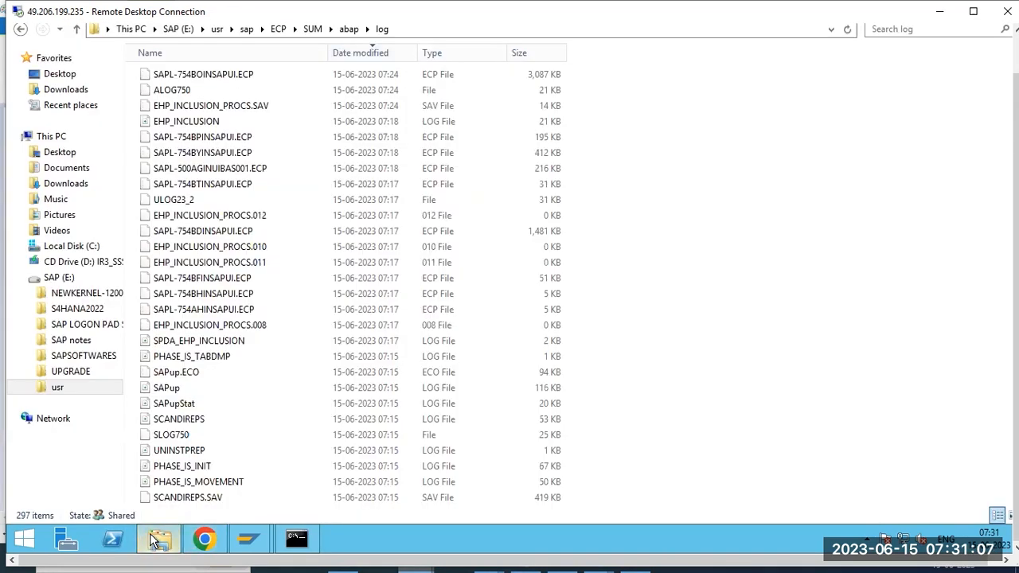
{"action": "left_click", "coordinate": [204, 539]}
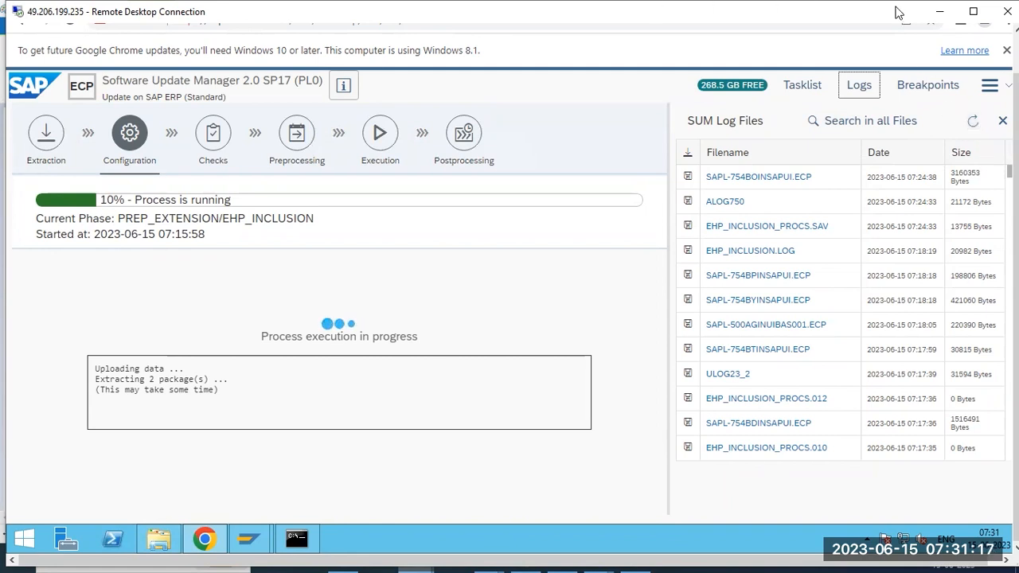
- Back in Paint, discard stray text boxes and mark out a large text area below the diagram
{"action": "left_click", "coordinate": [939, 11]}
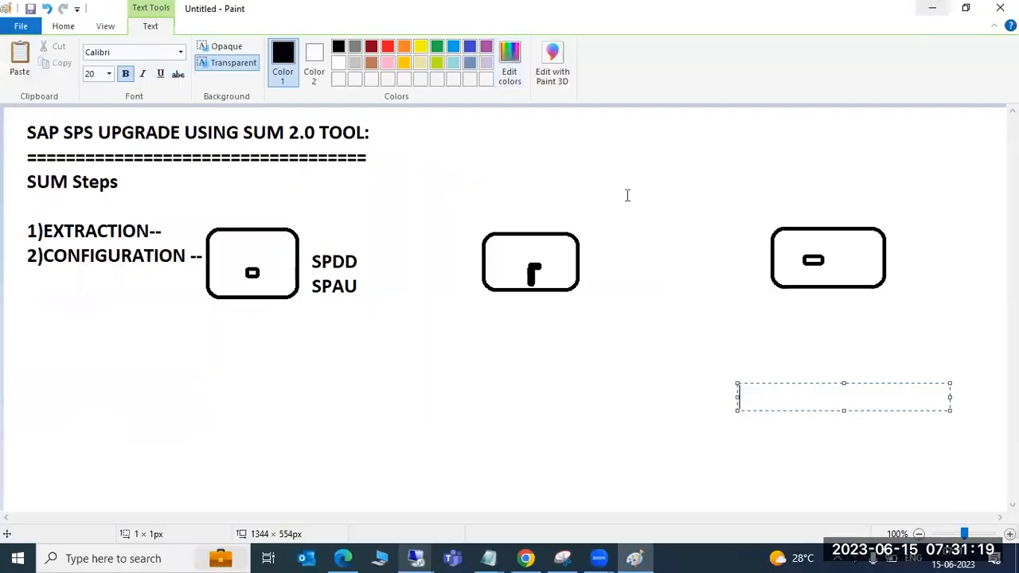
{"action": "left_click", "coordinate": [387, 391]}
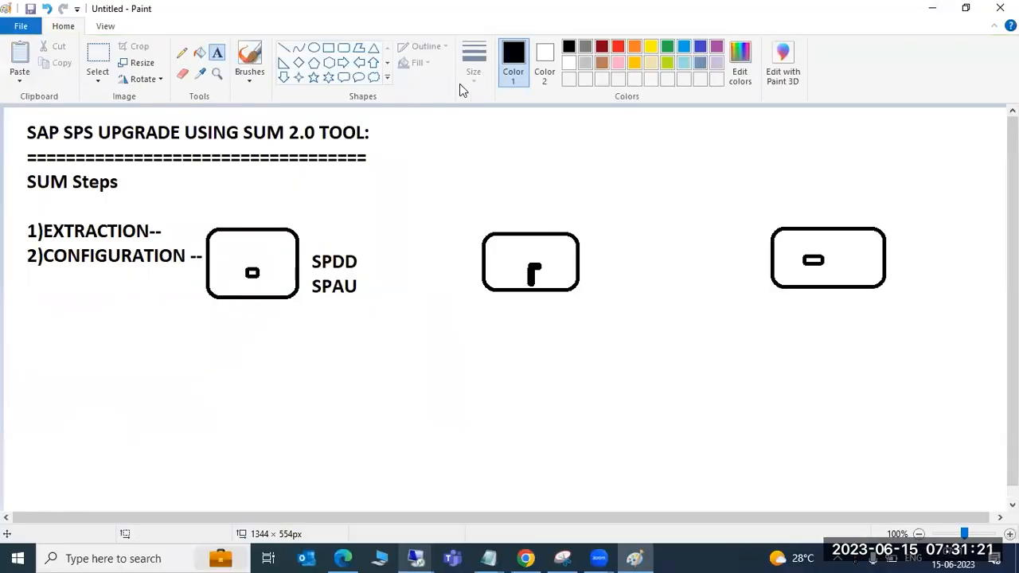
{"action": "left_click", "coordinate": [352, 365]}
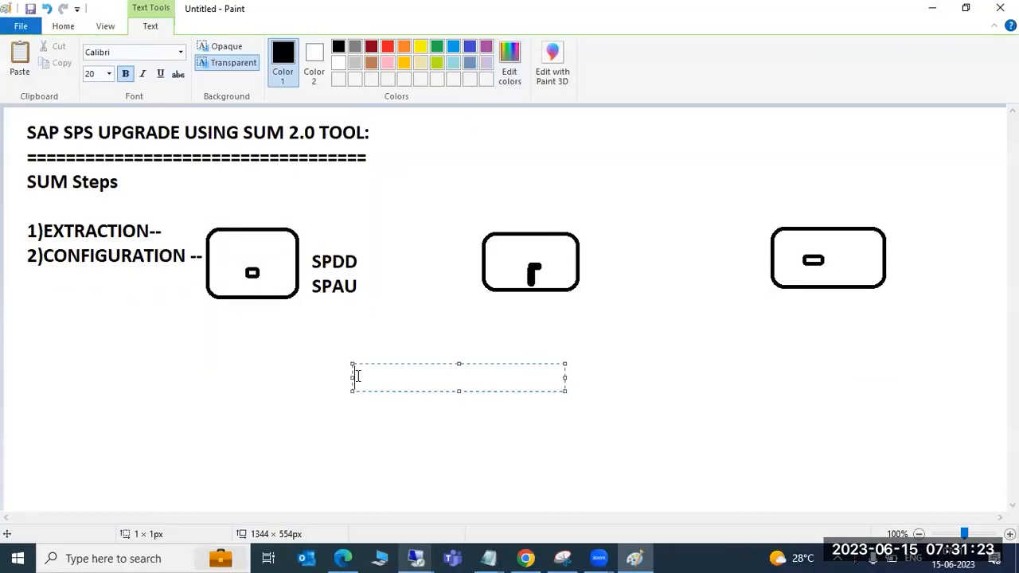
{"action": "left_click", "coordinate": [259, 373]}
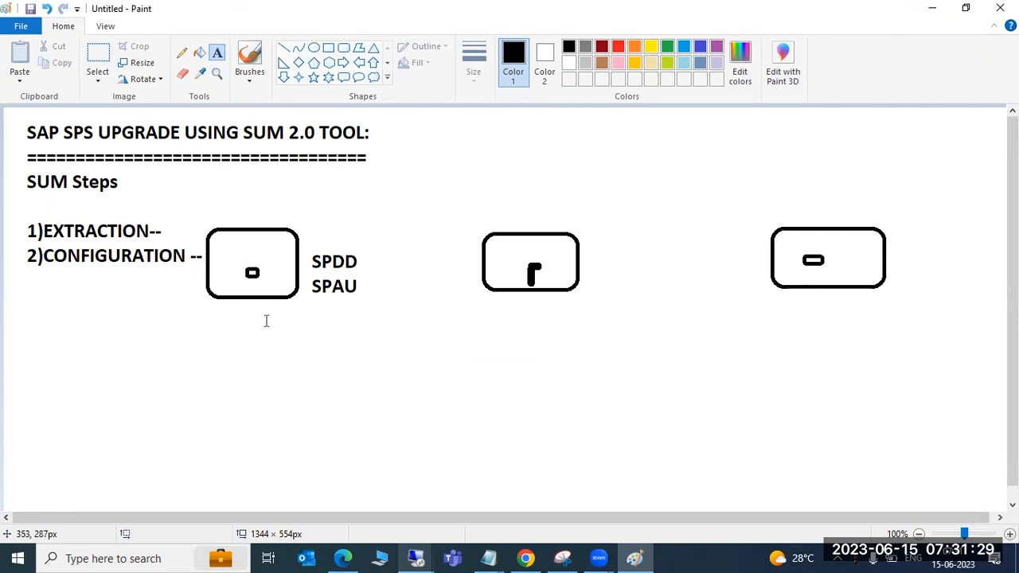
{"action": "left_click_drag", "start_coordinate": [267, 315], "coordinate": [879, 502]}
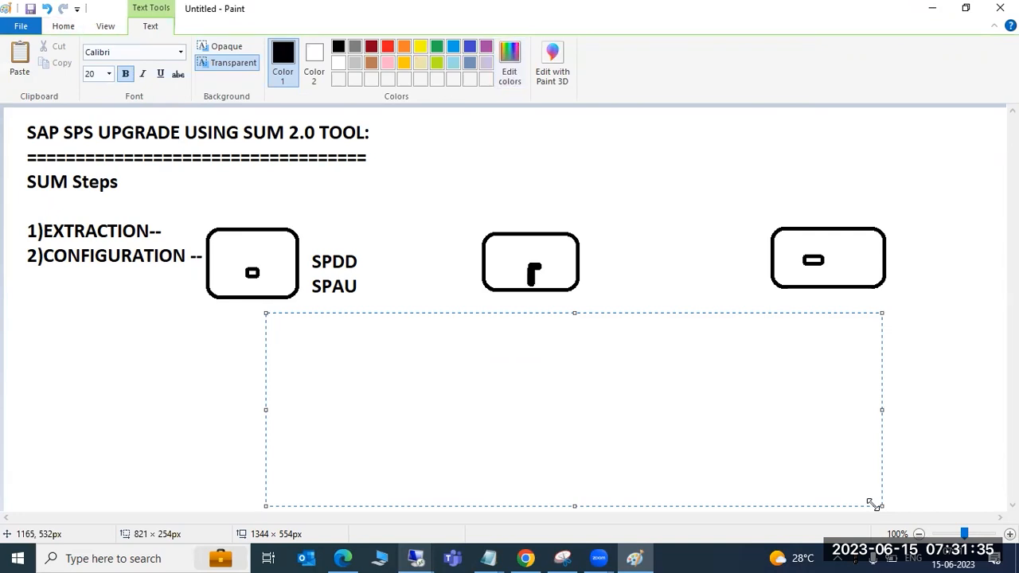
- Type 'ABAP process:' followed by SQL, R3TRANS and R3LOAD on separate lines
{"action": "type", "text": "ABAP process"}
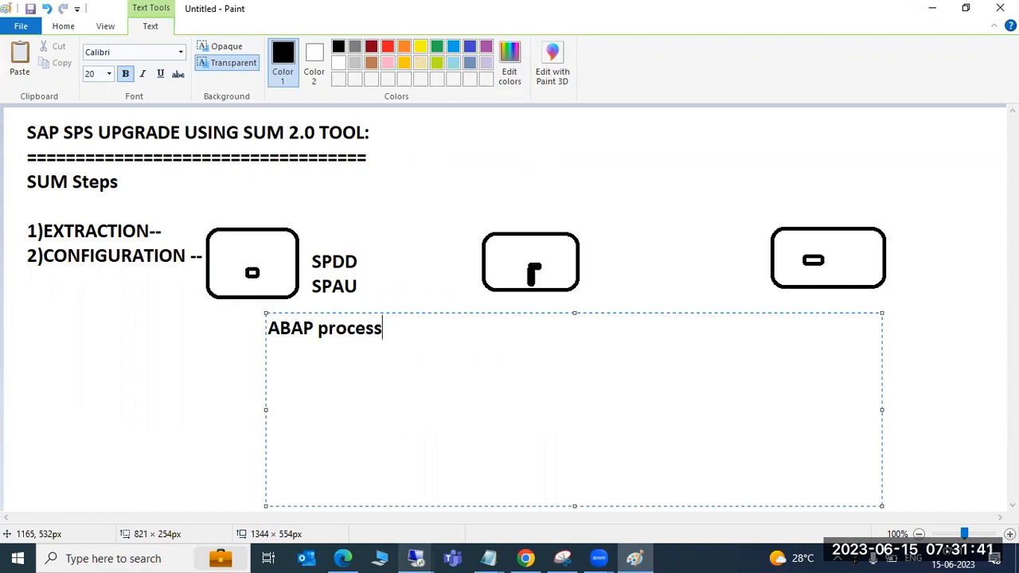
{"action": "key", "text": "Return"}
{"action": "key", "text": "Return"}
{"action": "key", "text": "Return"}
{"action": "key", "text": "BackSpace"}
{"action": "type", "text": "SQL"}
{"action": "key", "text": "Return"}
{"action": "key", "text": "Return"}
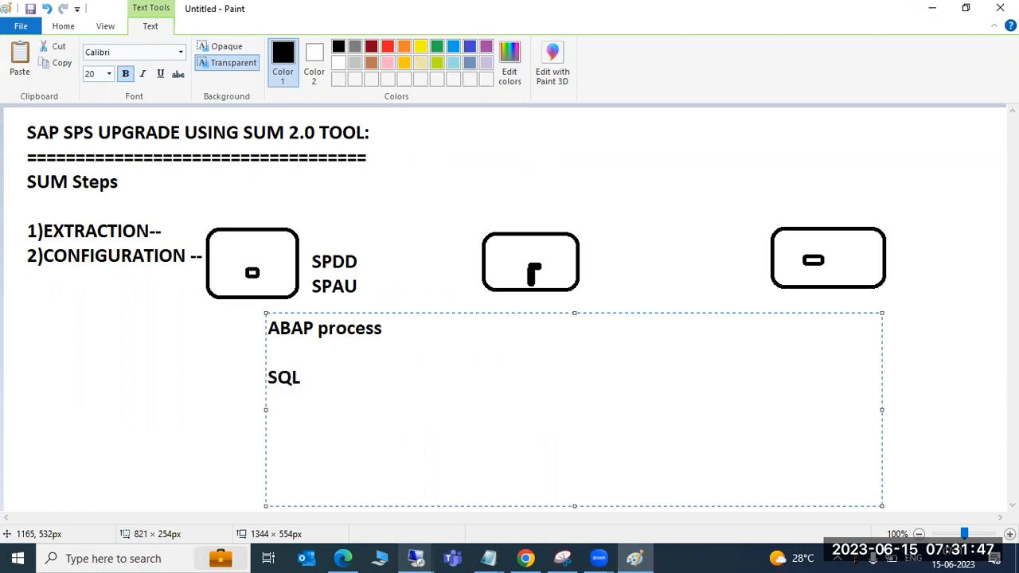
{"action": "type", "text": "R3TRANS"}
{"action": "key", "text": "Return"}
{"action": "key", "text": "Return"}
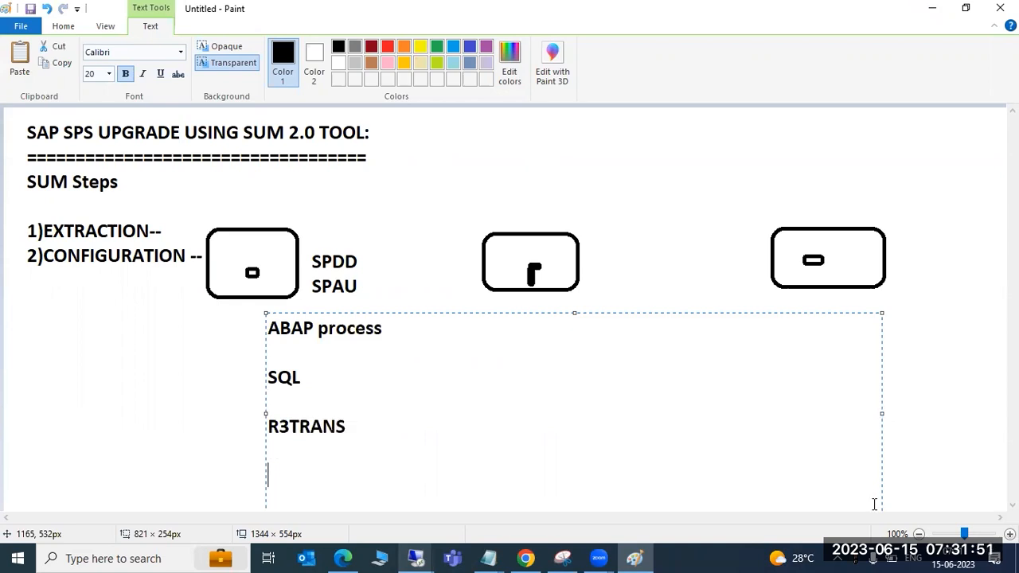
{"action": "type", "text": "R3LOAD"}
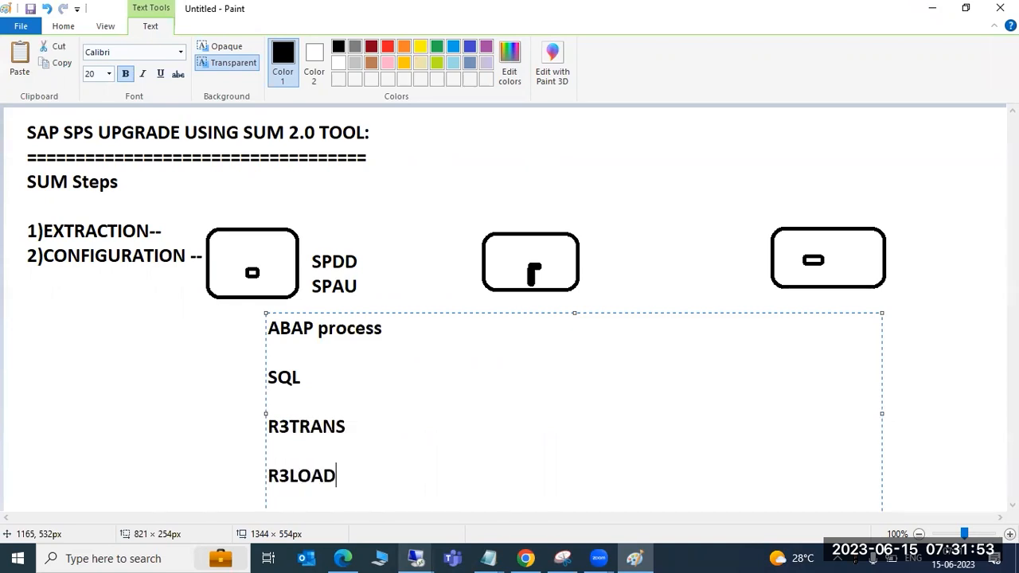
{"action": "key", "text": "Up"}
{"action": "key", "text": "Up"}
{"action": "key", "text": "Up"}
{"action": "key", "text": "Up"}
{"action": "key", "text": "Up"}
{"action": "key", "text": "Up"}
{"action": "key", "text": "Right"}
{"action": "key", "text": "Right"}
{"action": "key", "text": "Right"}
{"action": "key", "text": "Right"}
{"action": "key", "text": "Right"}
{"action": "key", "text": "Right"}
{"action": "type", "text": ":"}
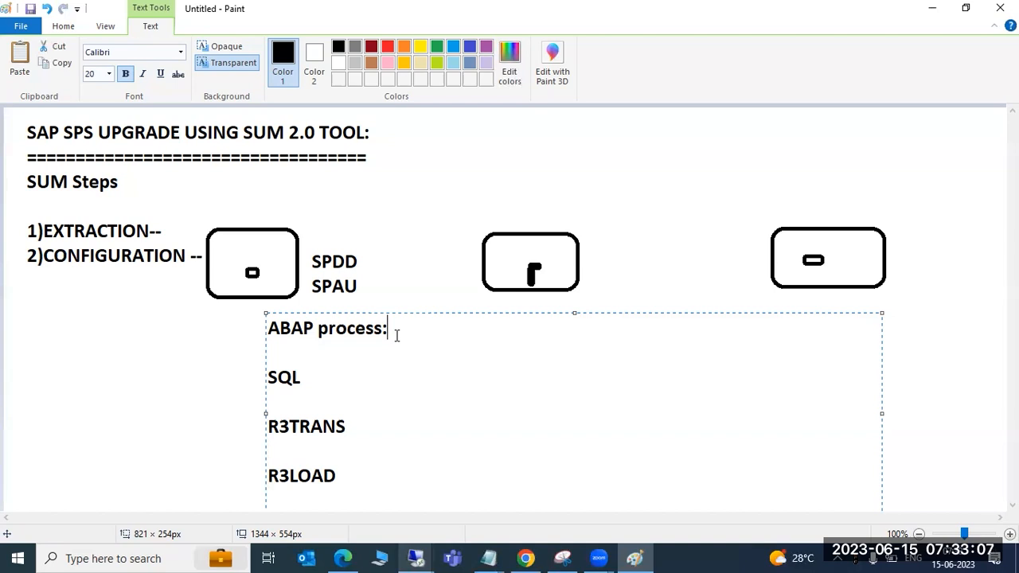
- Append a colon to the SQL line so it reads 'SQL:'
{"action": "left_click", "coordinate": [267, 335], "text": "shift"}
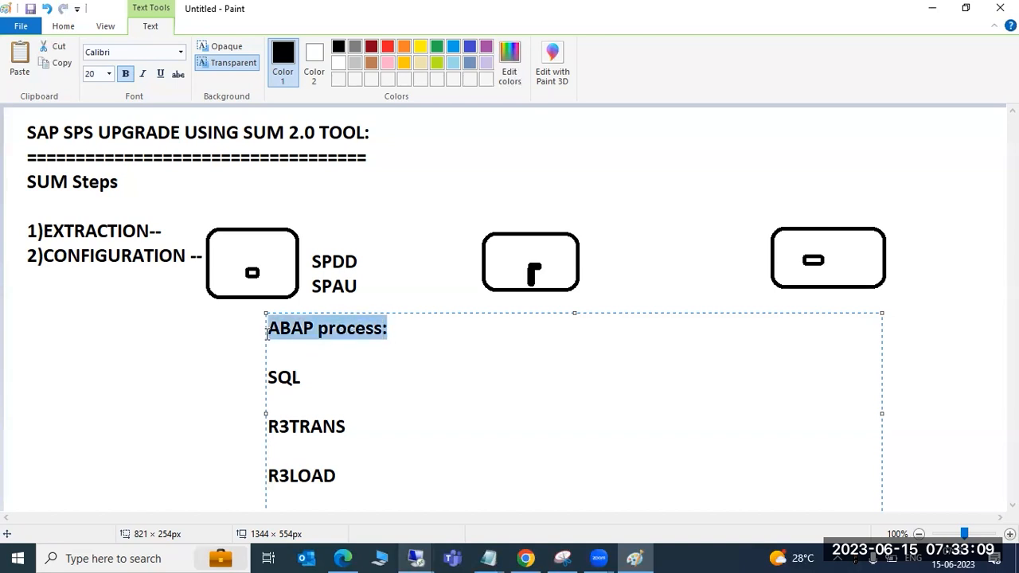
{"action": "left_click", "coordinate": [318, 346]}
{"action": "left_click_drag", "start_coordinate": [337, 331], "coordinate": [409, 334]}
{"action": "left_click", "coordinate": [399, 332]}
{"action": "left_click", "coordinate": [354, 371]}
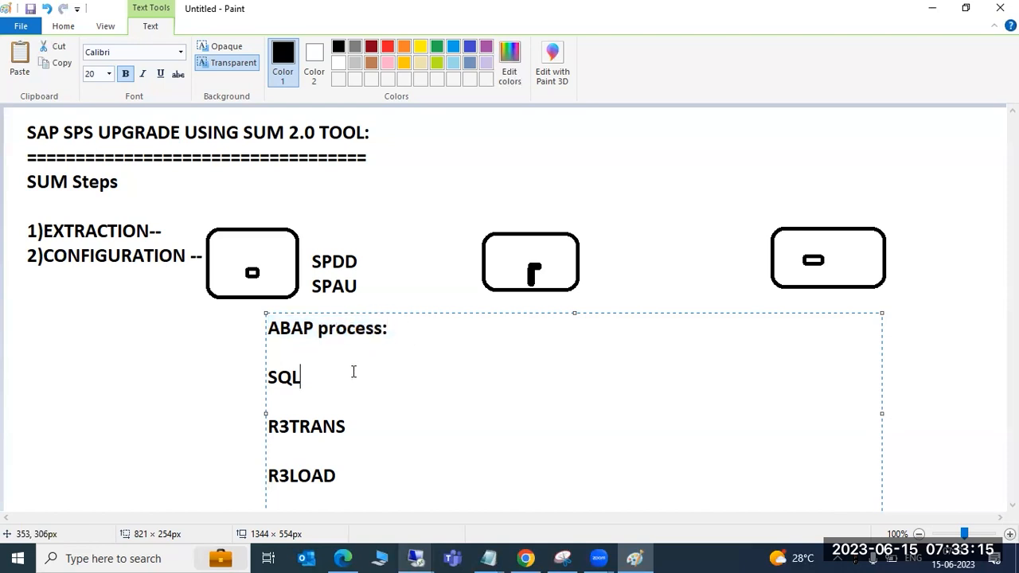
{"action": "type", "text": ":"}
- Type 'NO:OF physical CPUs...' after SQL: as the SQL process count
{"action": "type", "text": "NO:OF physical CPUs"}
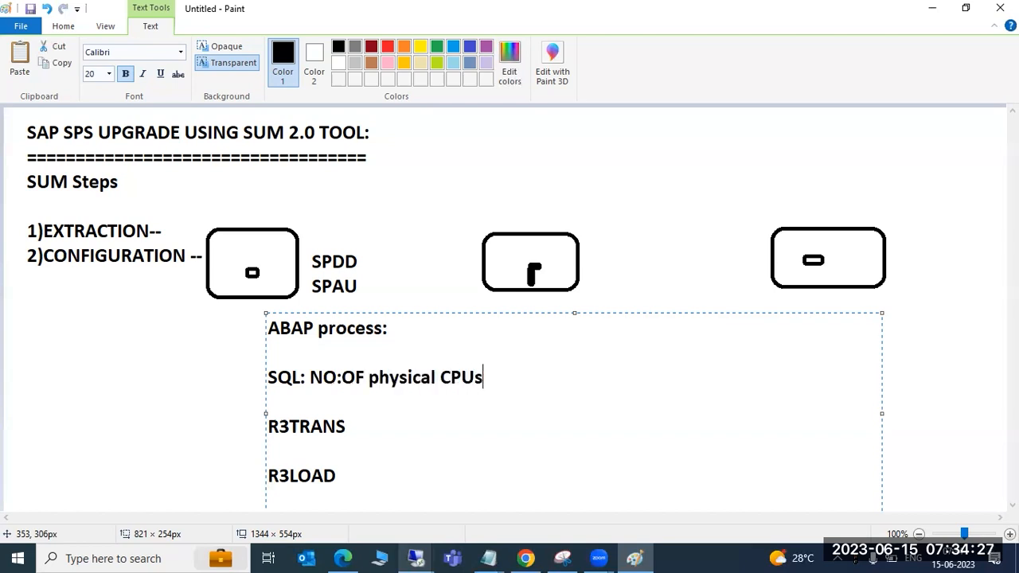
{"action": "type", "text": "..."}
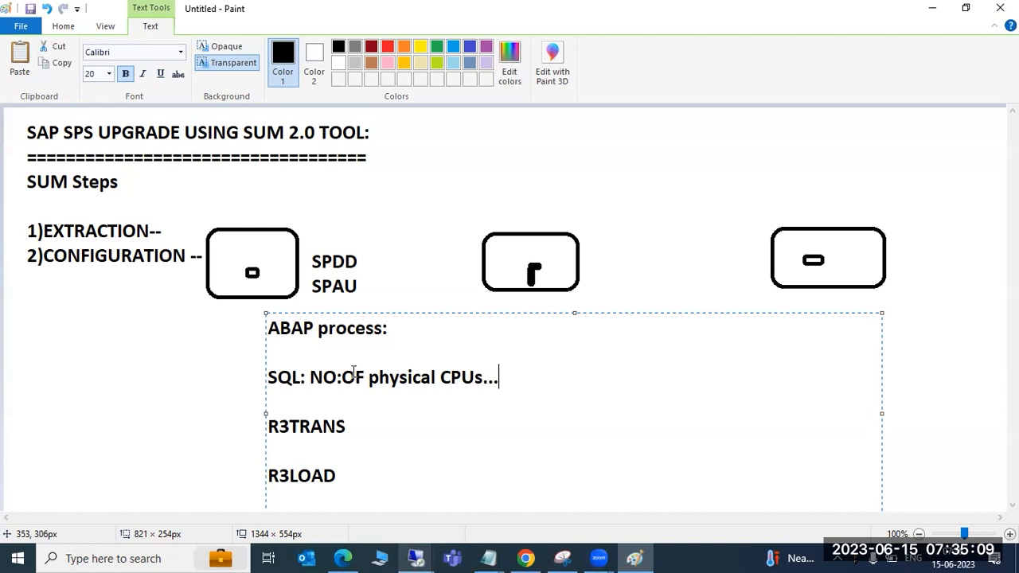
- Add a colon after R3TRANS in the Paint notes, glancing briefly at the remote SUM session
{"action": "left_click", "coordinate": [419, 424]}
{"action": "type", "text": ":"}
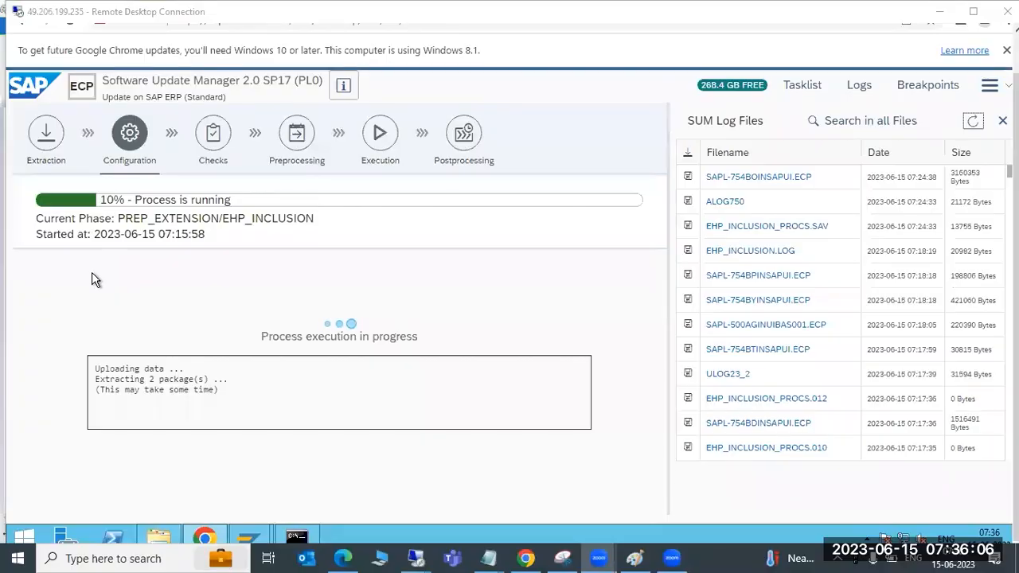
{"action": "left_click", "coordinate": [92, 273]}
{"action": "left_click", "coordinate": [633, 558]}
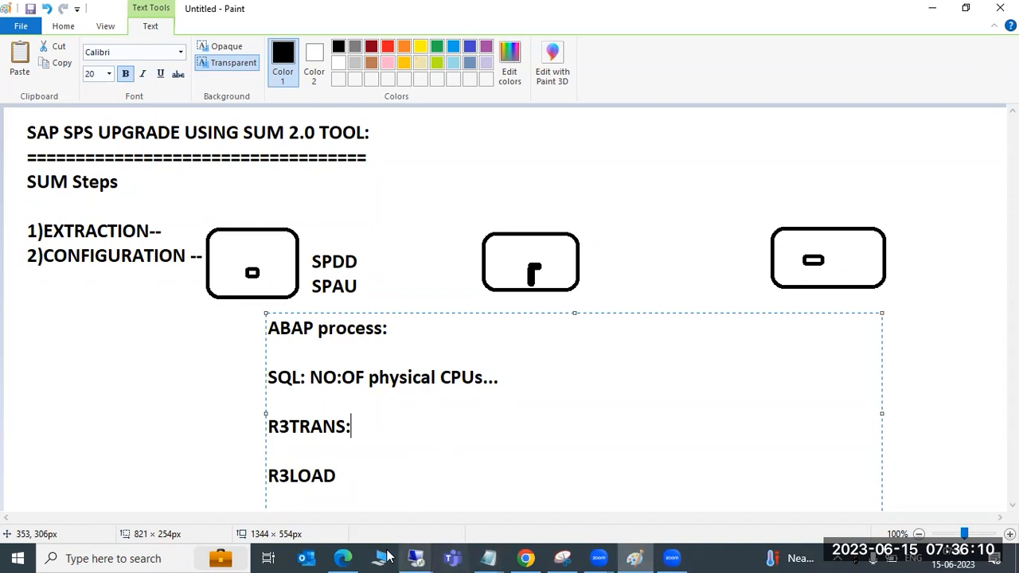
- Bring the remote SUM session, still at 10% in the Configuration phase, to the front
{"action": "mouse_move", "coordinate": [415, 557]}
{"action": "left_click", "coordinate": [555, 497]}
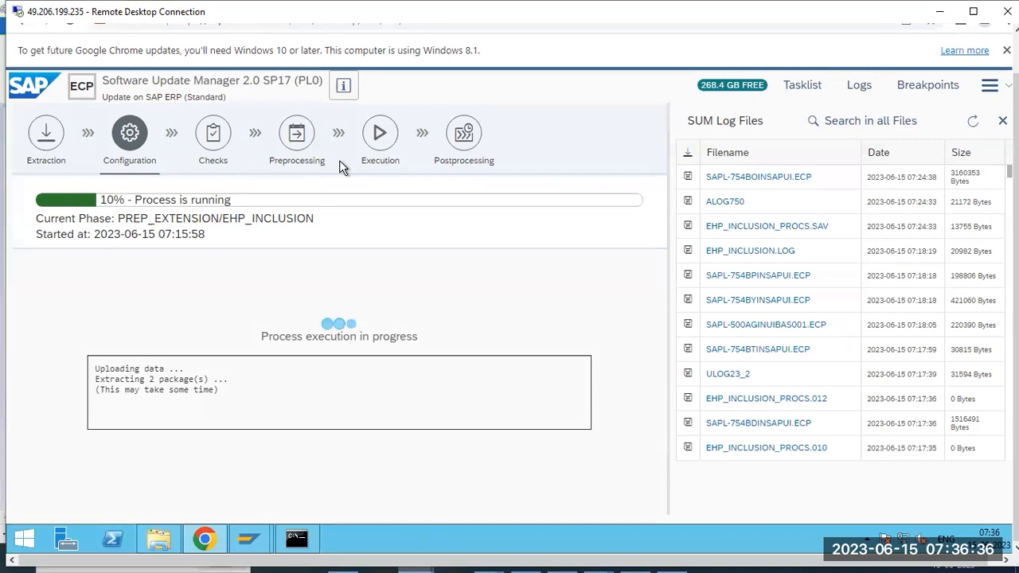
- Minimize the Remote Desktop window so the Paint notes are back in front
{"action": "left_click", "coordinate": [939, 11]}
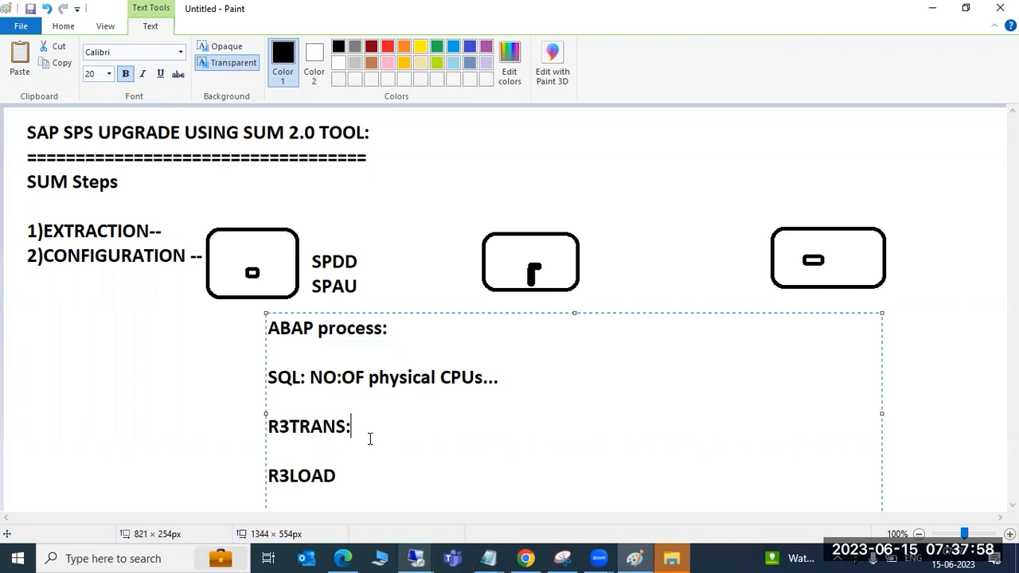
- Complete the R3TRANS note with 'MIN 1*NO of CPU's and MAX 50'
{"action": "left_click_drag", "start_coordinate": [268, 378], "coordinate": [452, 400]}
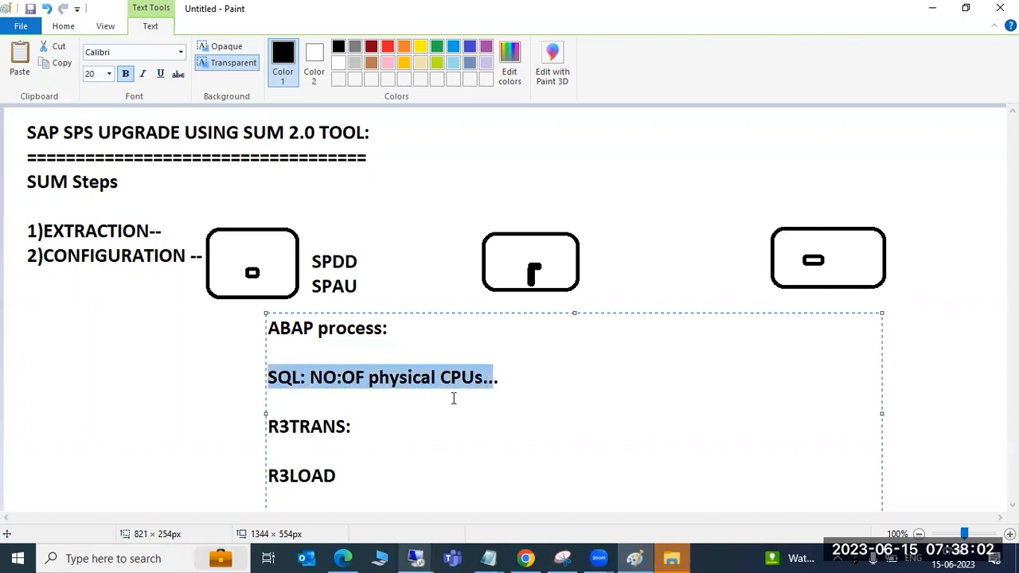
{"action": "left_click", "coordinate": [357, 422]}
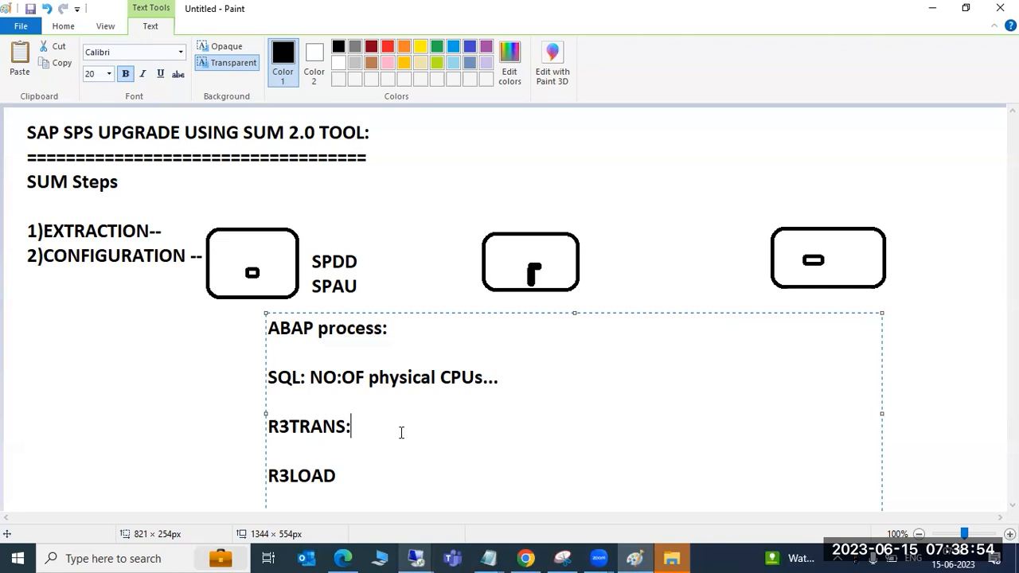
{"action": "type", "text": "MIN 1*NO of"}
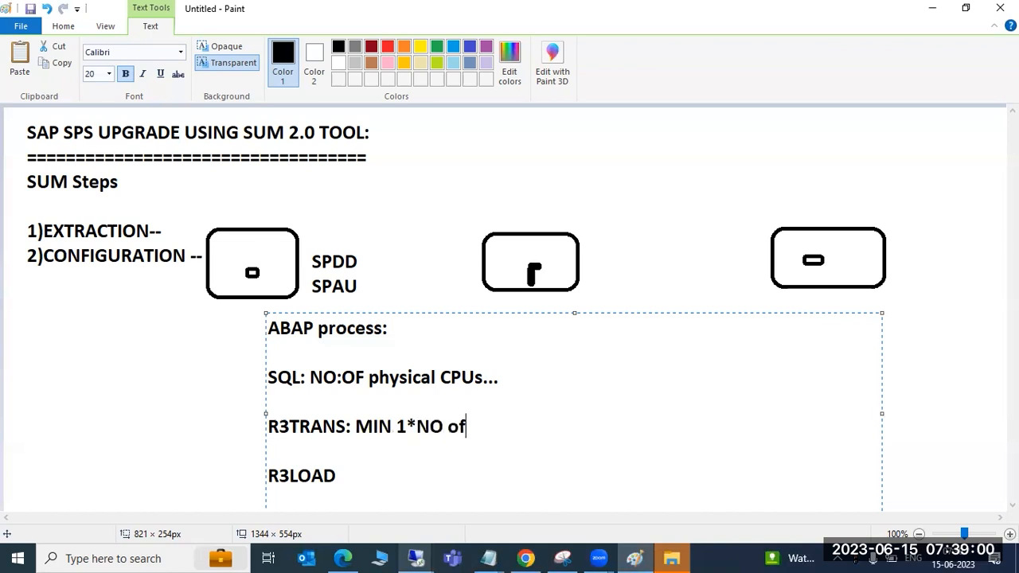
{"action": "type", "text": " CPU's and MAX 50"}
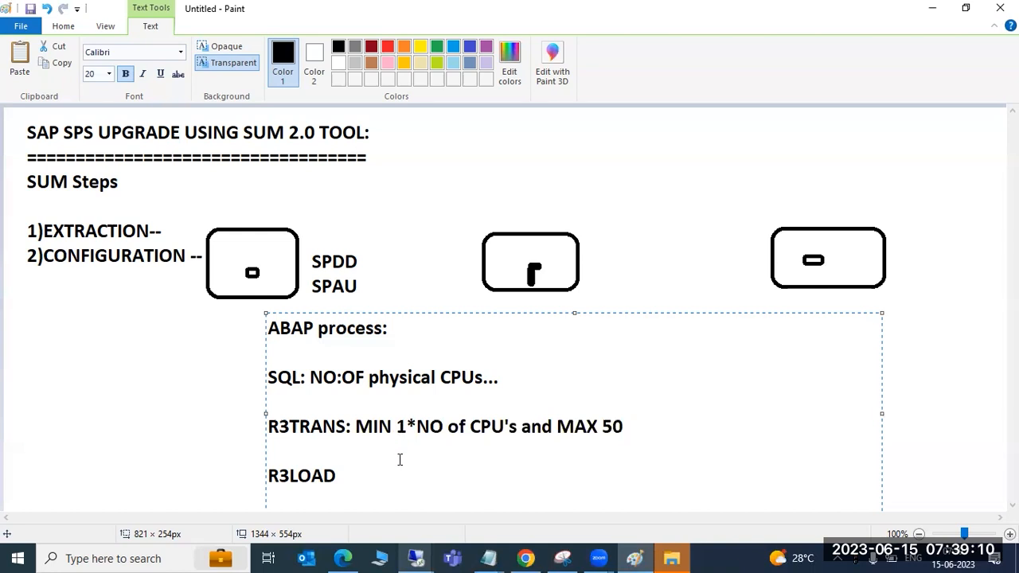
- Return to the remote SAP GUI showing the Roles by Complex Selection Criteria screen
{"action": "left_click", "coordinate": [416, 557]}
{"action": "left_click", "coordinate": [570, 498]}
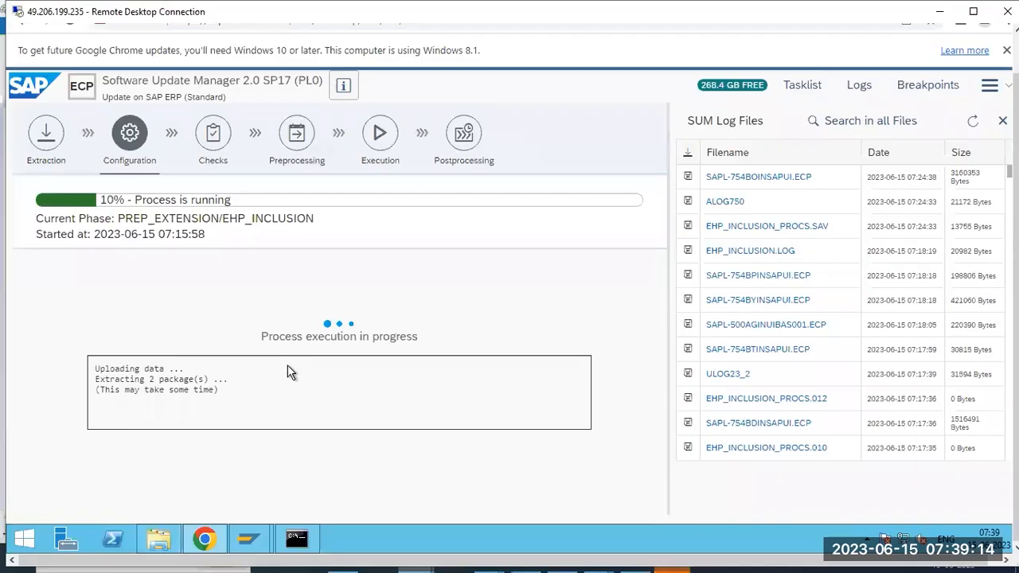
{"action": "mouse_move", "coordinate": [249, 539]}
{"action": "left_click", "coordinate": [297, 493]}
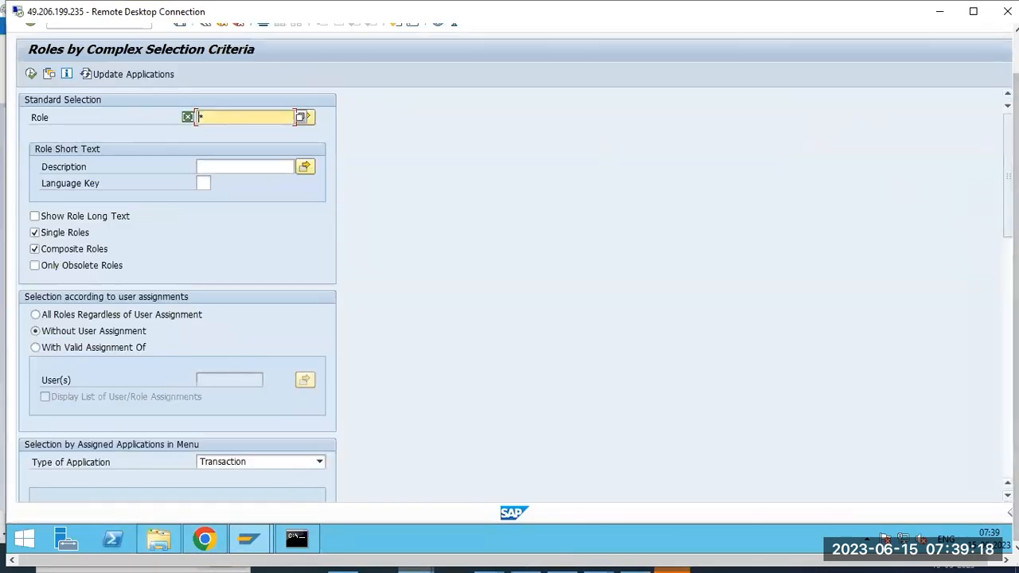
{"action": "left_click_drag", "start_coordinate": [1016, 184], "coordinate": [1015, 140]}
- Run /nst06 and confirm the OS Monitor snapshot shows 4 CPUs and 4 cores
{"action": "left_click", "coordinate": [116, 64]}
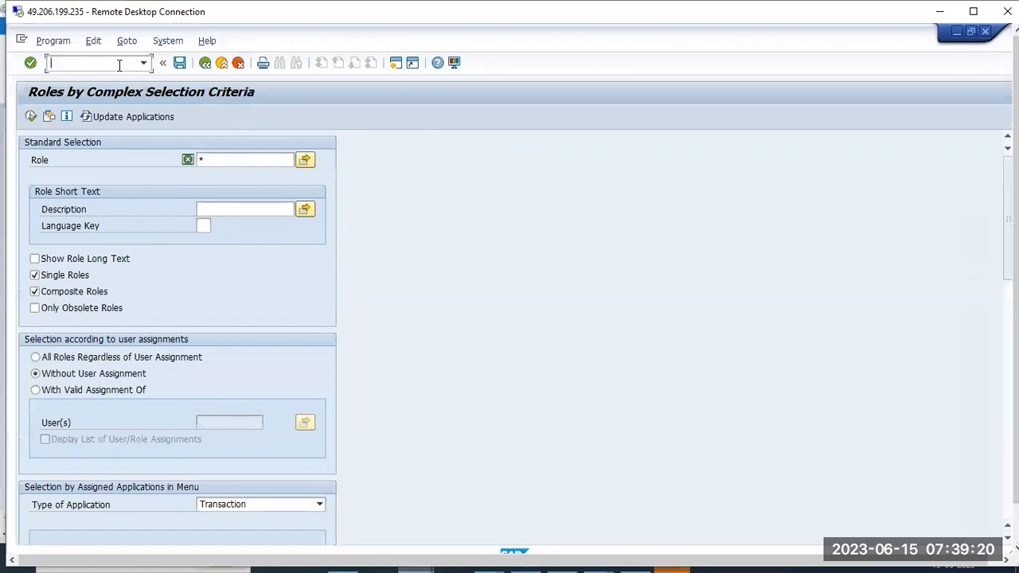
{"action": "type", "text": "/nst06"}
{"action": "key", "text": "Return"}
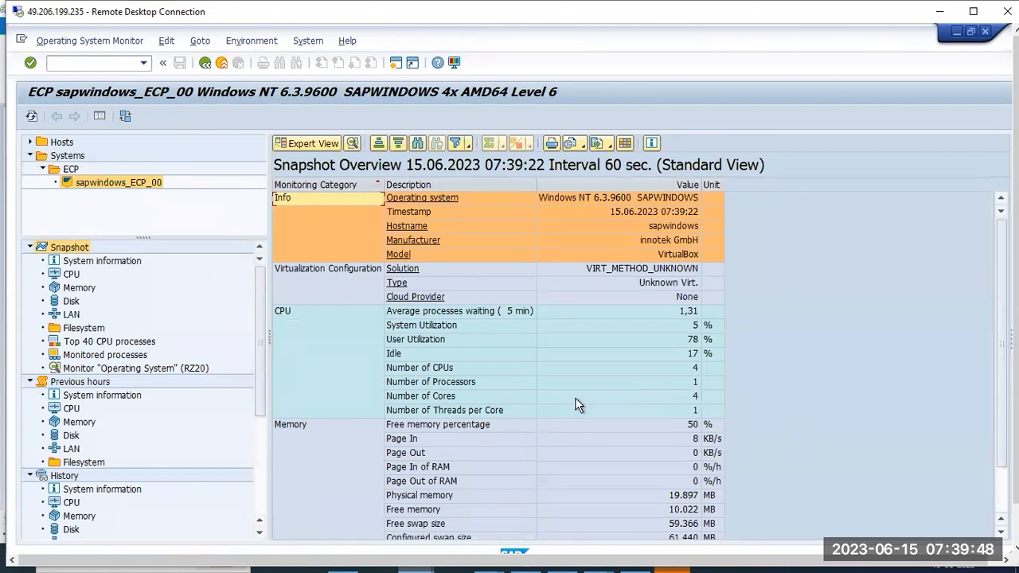
{"action": "left_click", "coordinate": [452, 395]}
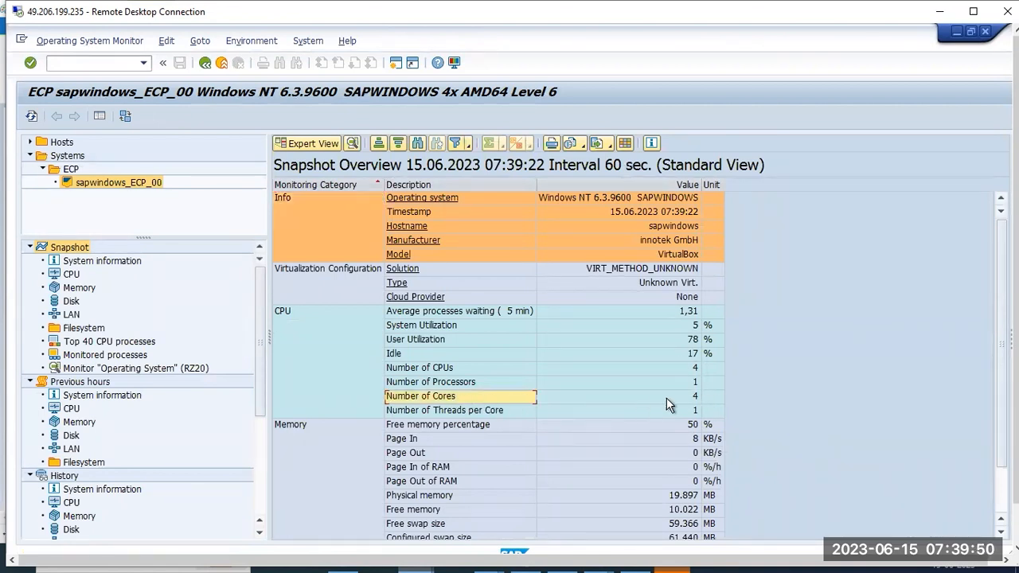
{"action": "left_click", "coordinate": [694, 368]}
{"action": "left_click", "coordinate": [448, 369]}
{"action": "left_click", "coordinate": [658, 370]}
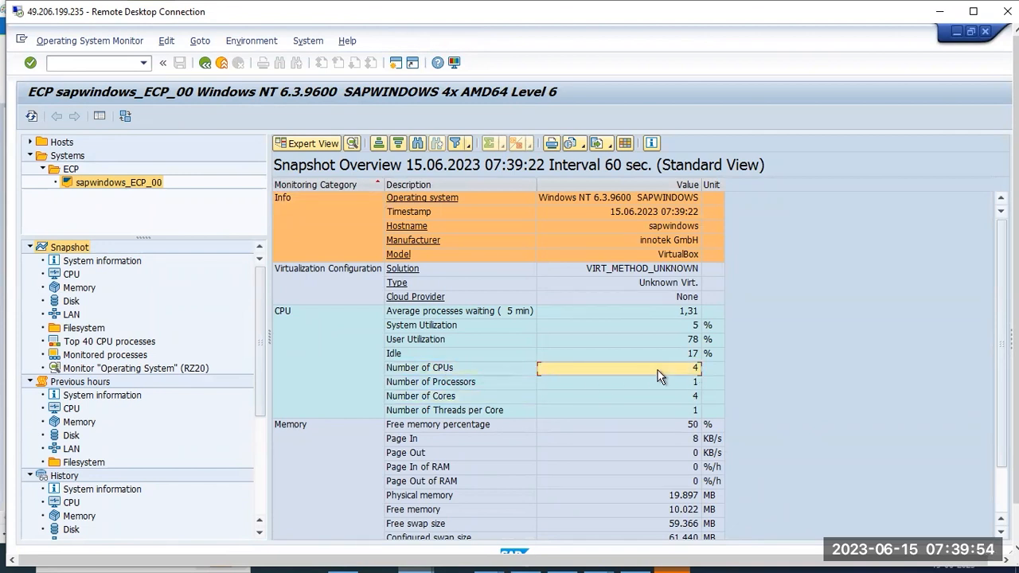